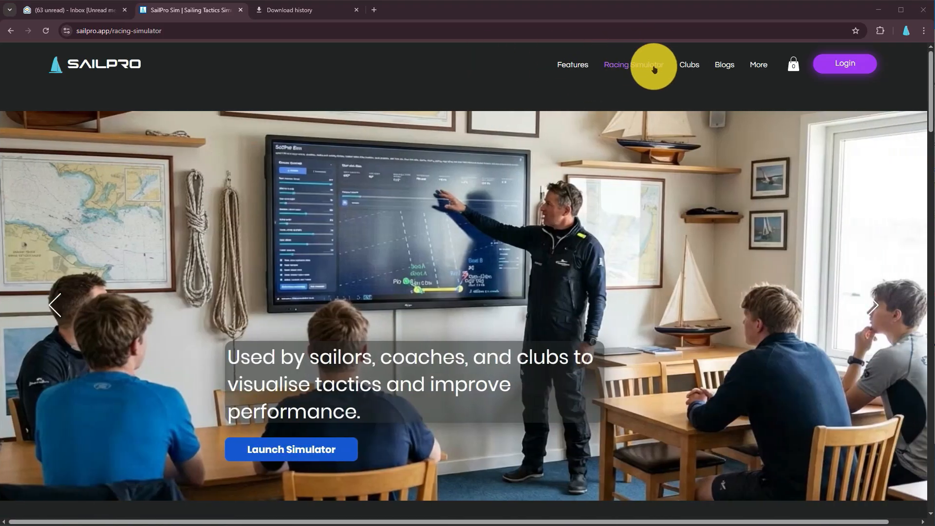
# Launch the racing simulator from the website and dismiss the app download promotion
pyautogui.click(317, 449)
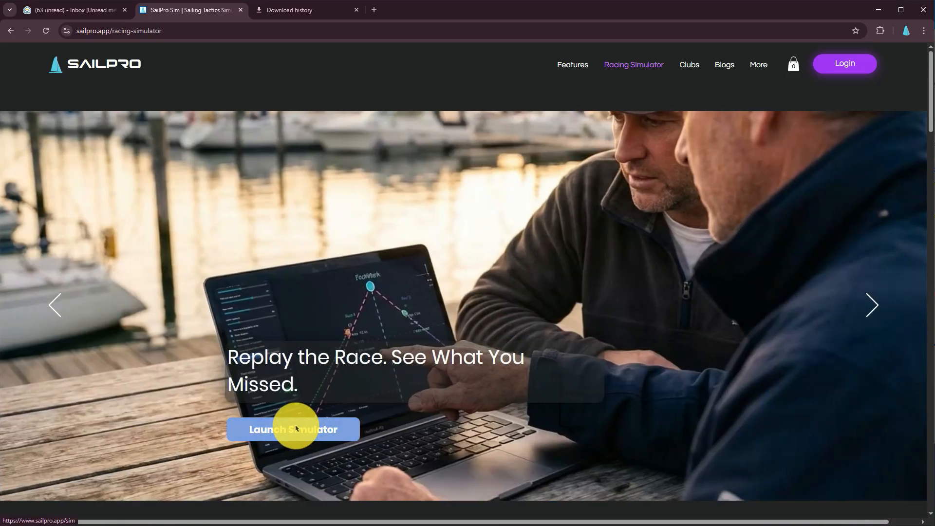
pyautogui.click(296, 428)
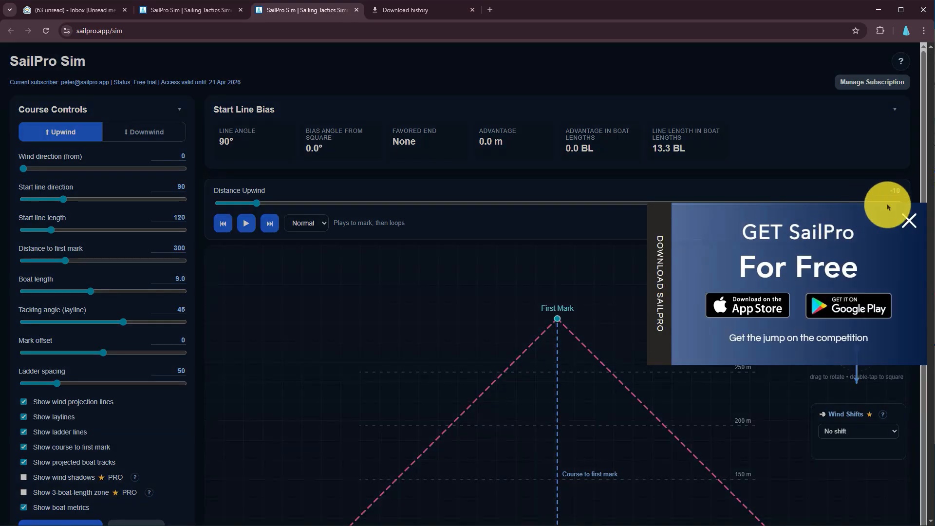
pyautogui.click(909, 225)
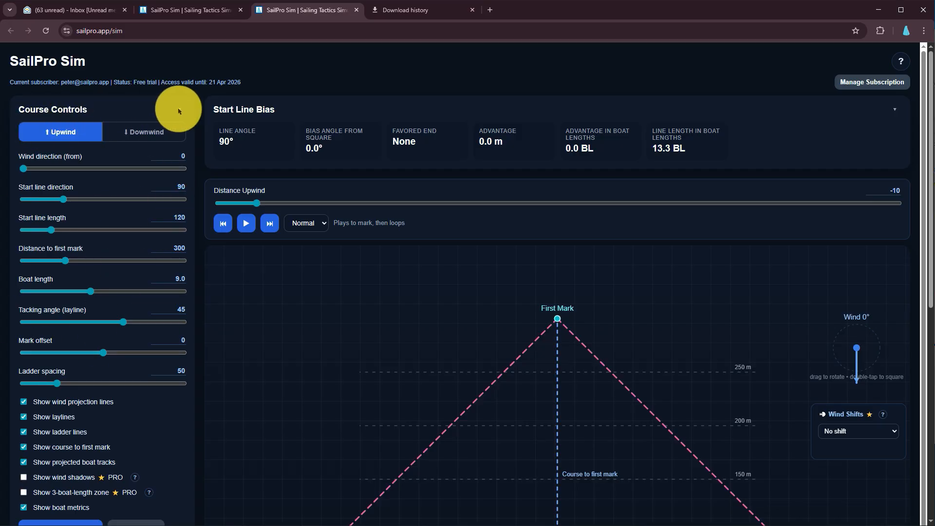
# Collapse and re-expand Course Controls, and switch the course to downwind and back to upwind
pyautogui.click(179, 111)
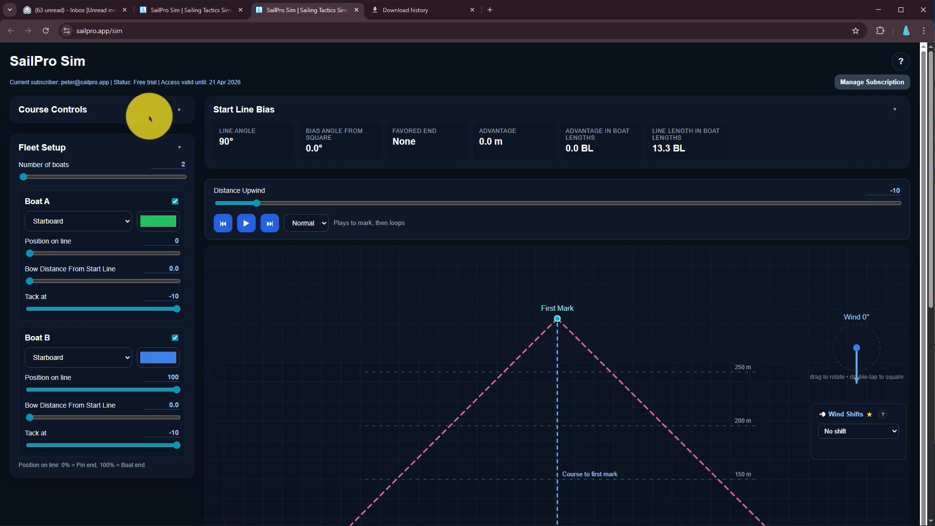
pyautogui.click(178, 111)
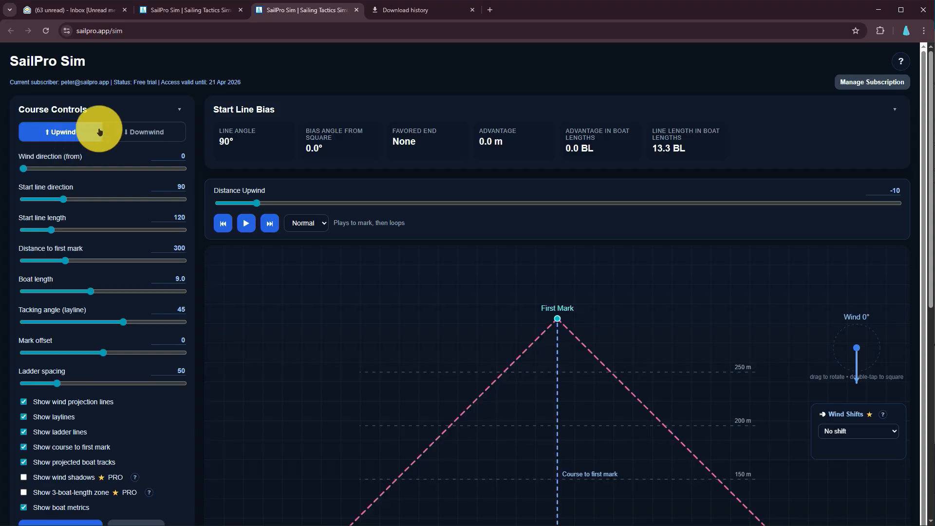
pyautogui.click(131, 139)
pyautogui.click(67, 139)
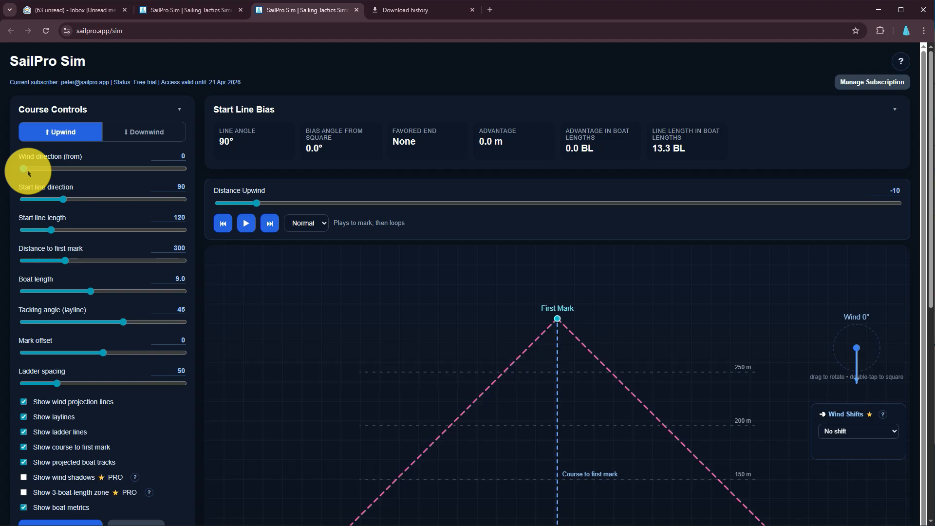
# Set the wind direction to 5 in the course settings
pyautogui.moveTo(27, 172)
pyautogui.mouseDown()
pyautogui.moveTo(39, 168)
pyautogui.moveTo(23, 169)
pyautogui.mouseUp()
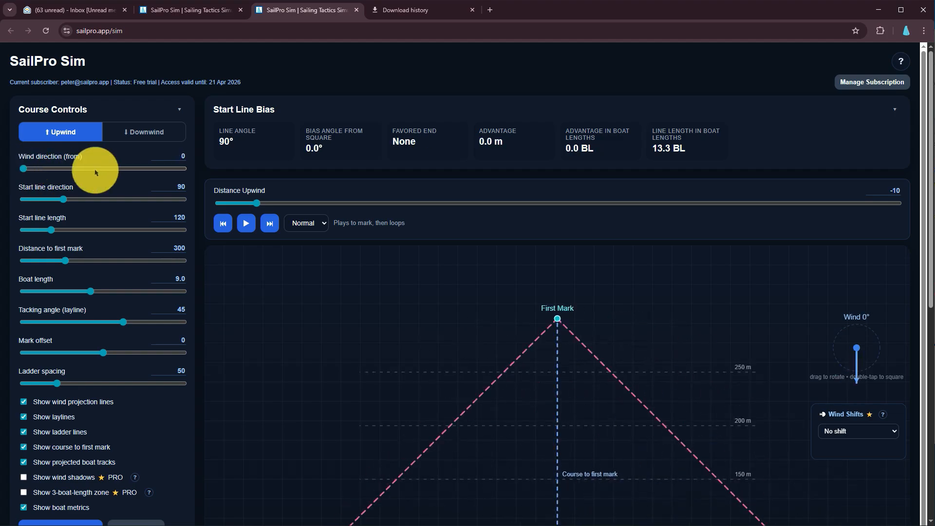
pyautogui.moveTo(180, 156); pyautogui.dragTo(196, 158)
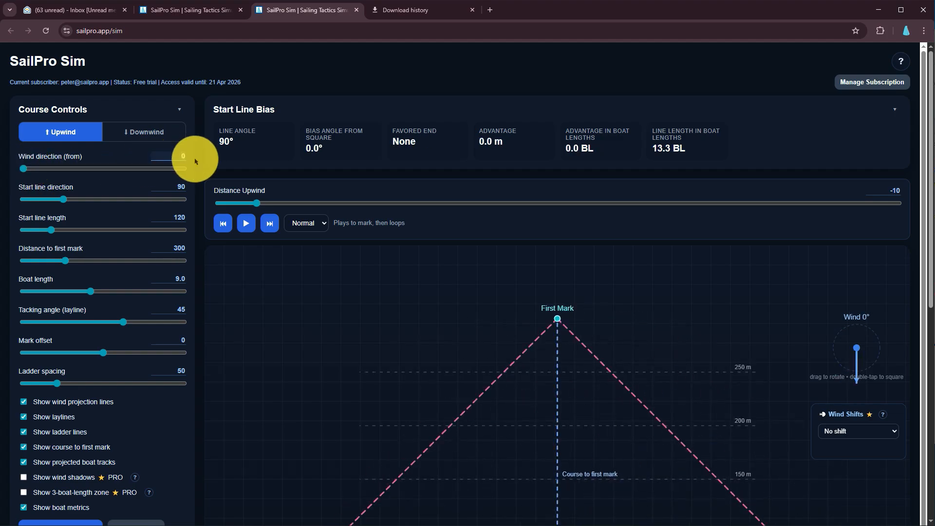
pyautogui.write('5')
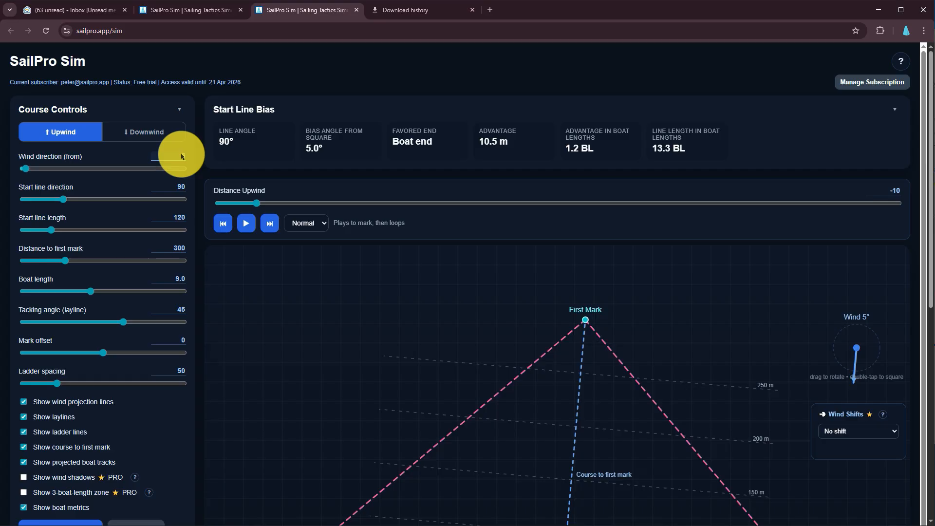
# Set the wind direction back to 0
pyautogui.write('0')
pyautogui.press('Return')
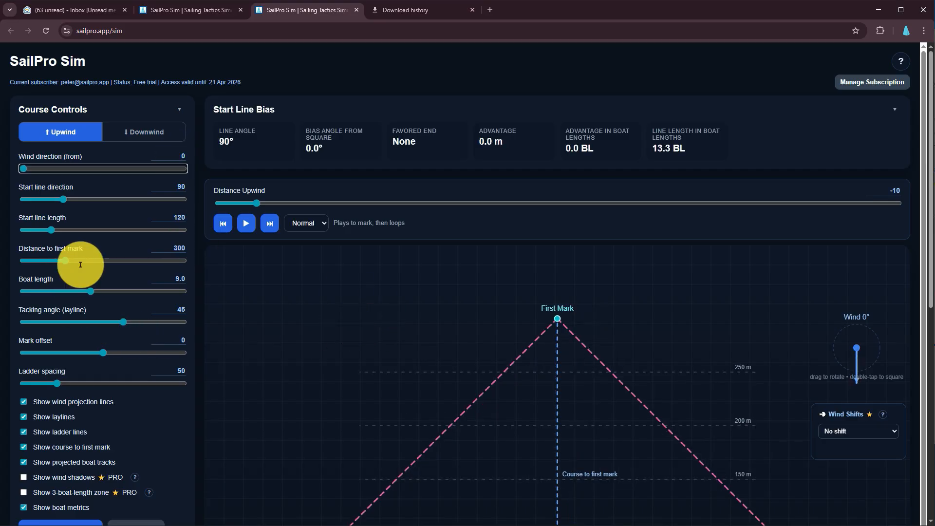
pyautogui.write('0')
pyautogui.press('Tab')
# Rotate the wind arrow on the course diagram to 10°
pyautogui.scroll(-2, 100, 342)
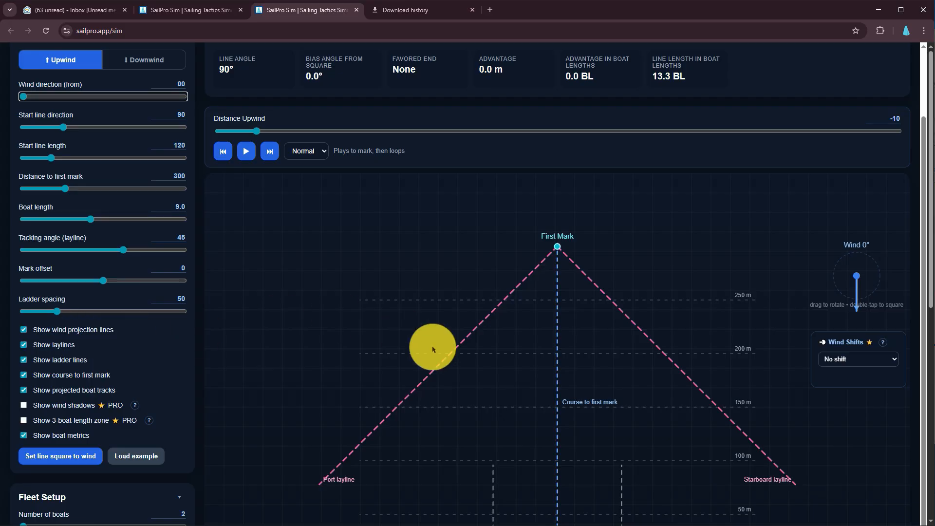
pyautogui.scroll(-8, 463, 355)
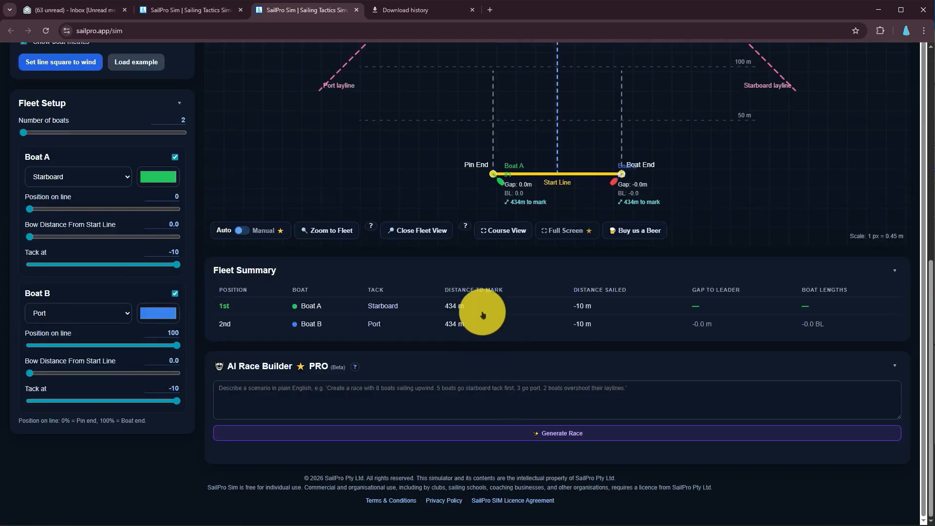
pyautogui.scroll(2, 483, 305)
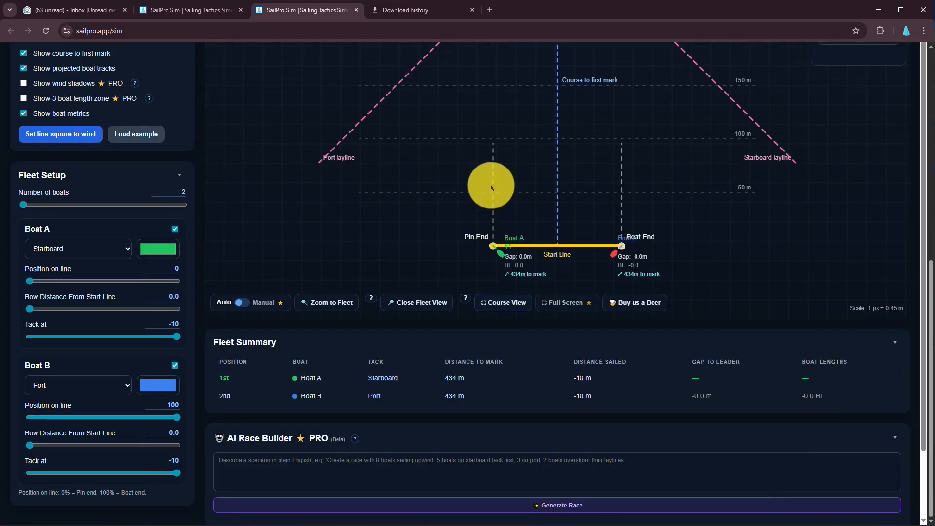
pyautogui.scroll(2, 507, 210)
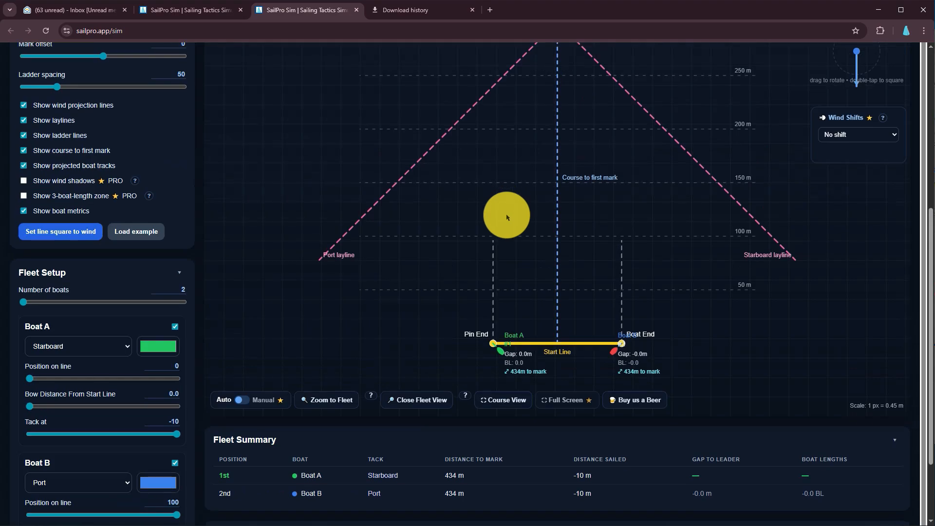
pyautogui.scroll(2, 506, 217)
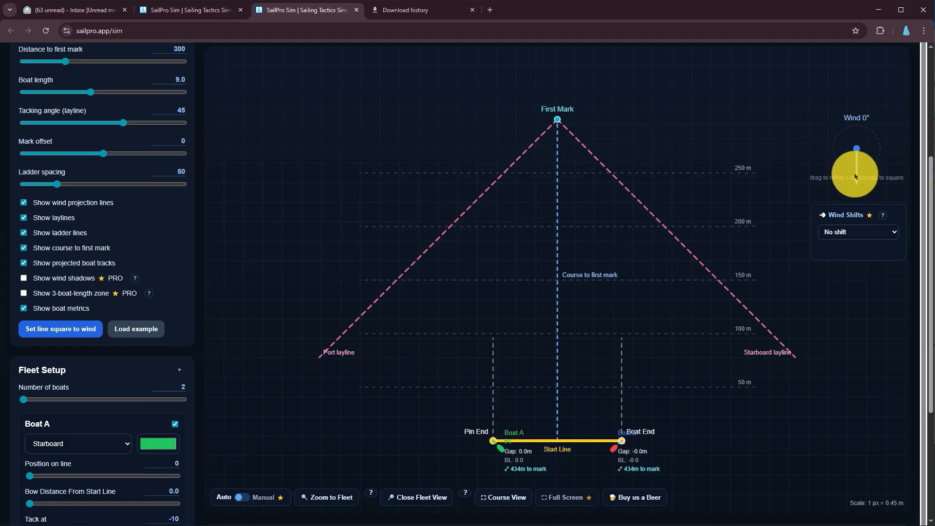
pyautogui.moveTo(858, 165); pyautogui.dragTo(810, 217)
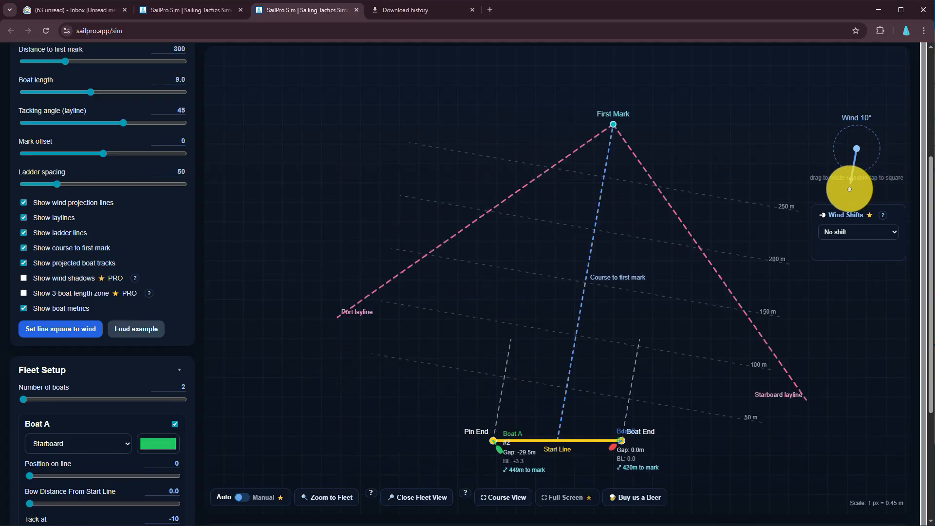
# Reset the wind arrow on the course diagram so the wind is square to the start line
pyautogui.scroll(4, 146, 142)
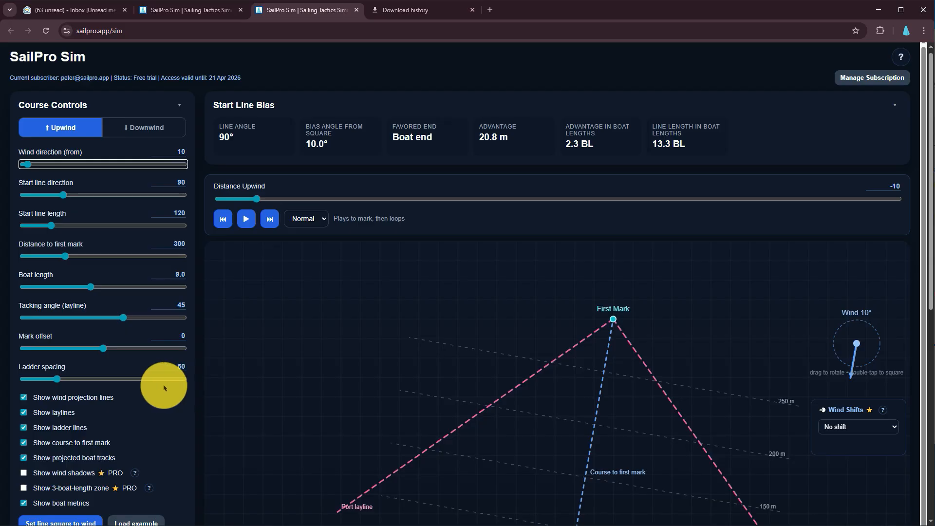
pyautogui.scroll(-2, 181, 361)
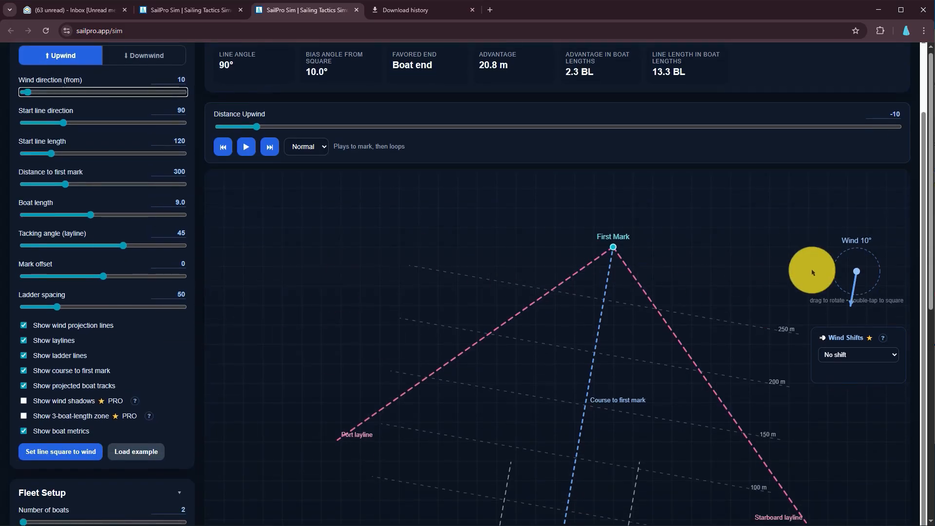
pyautogui.doubleClick(858, 289)
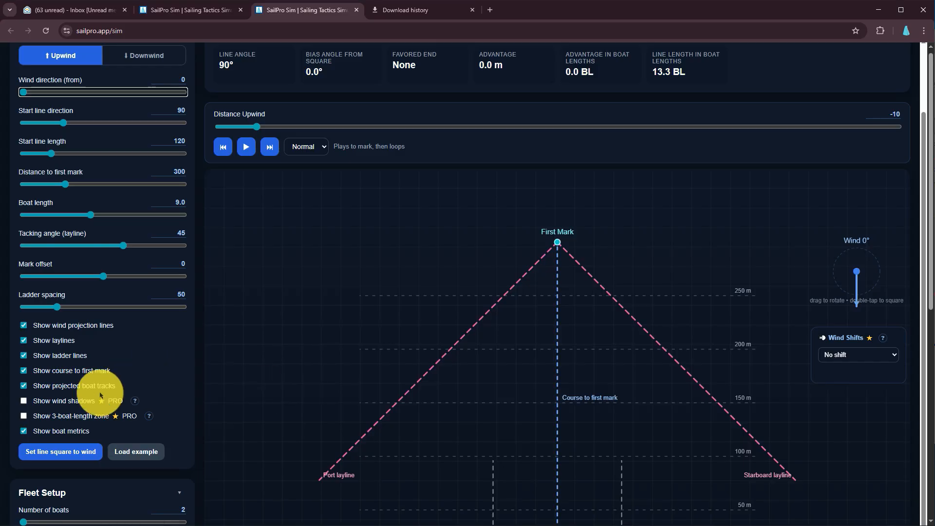
# Enable the display of wind shadows and the 3-boat-length zone
pyautogui.scroll(-2, 628, 390)
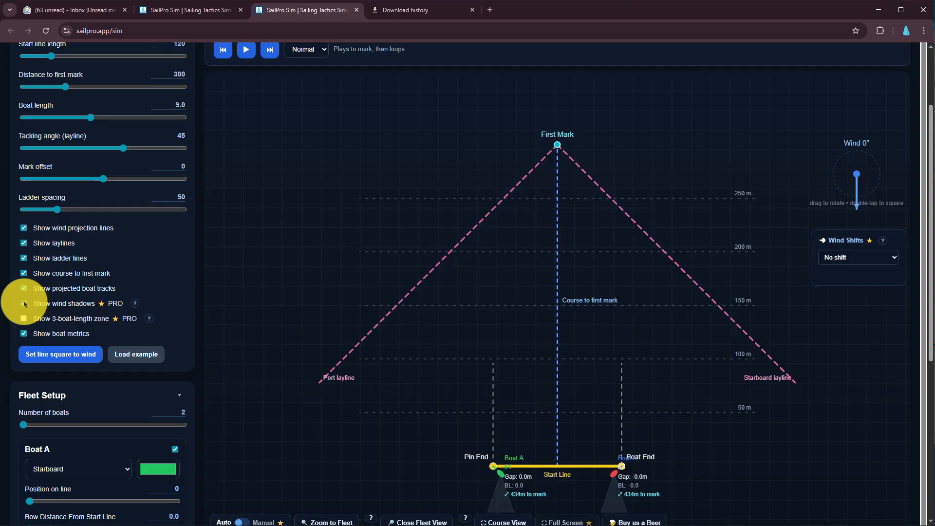
pyautogui.click(23, 304)
pyautogui.click(23, 319)
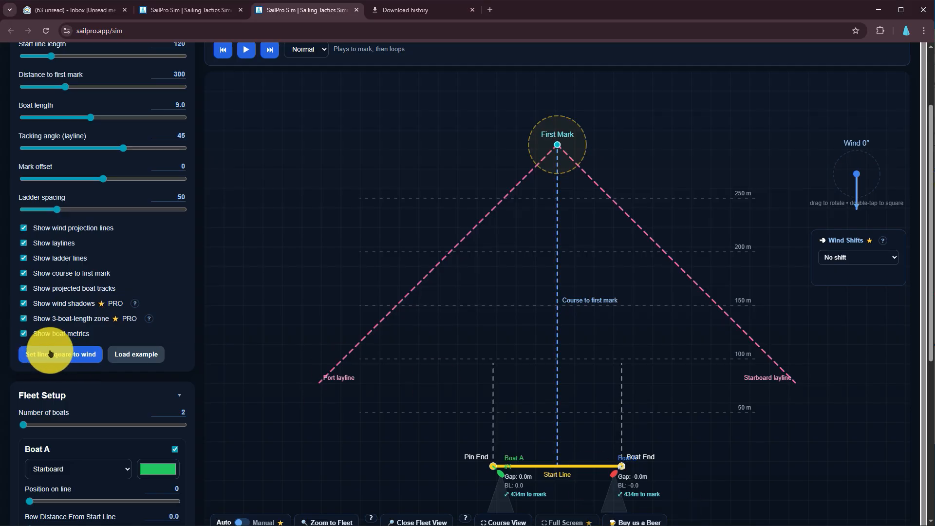
# Load the example race and set the number of boats in the fleet to 4
pyautogui.click(151, 356)
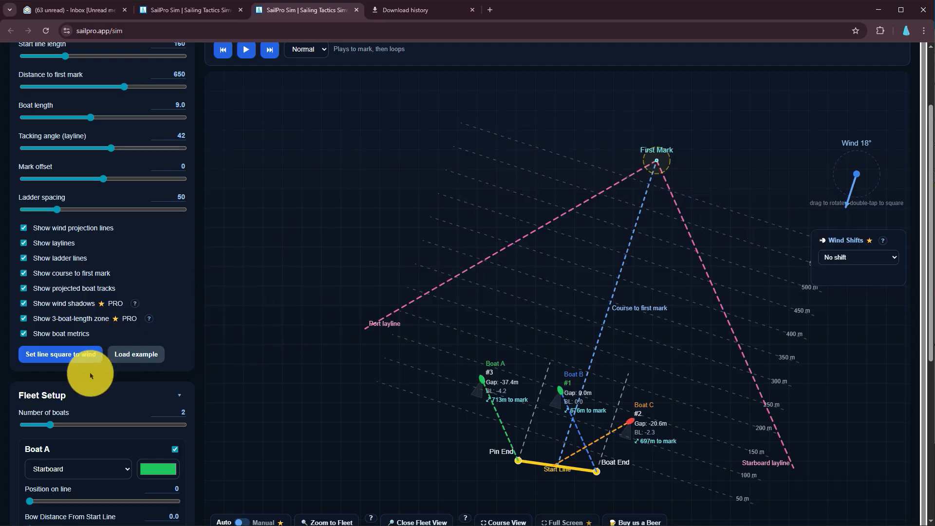
pyautogui.scroll(-4, 114, 392)
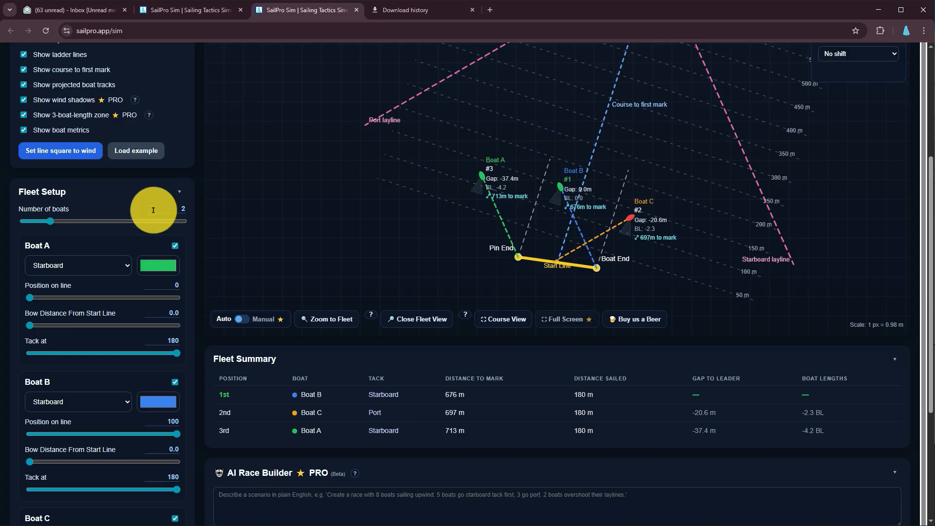
pyautogui.moveTo(49, 224); pyautogui.dragTo(83, 214)
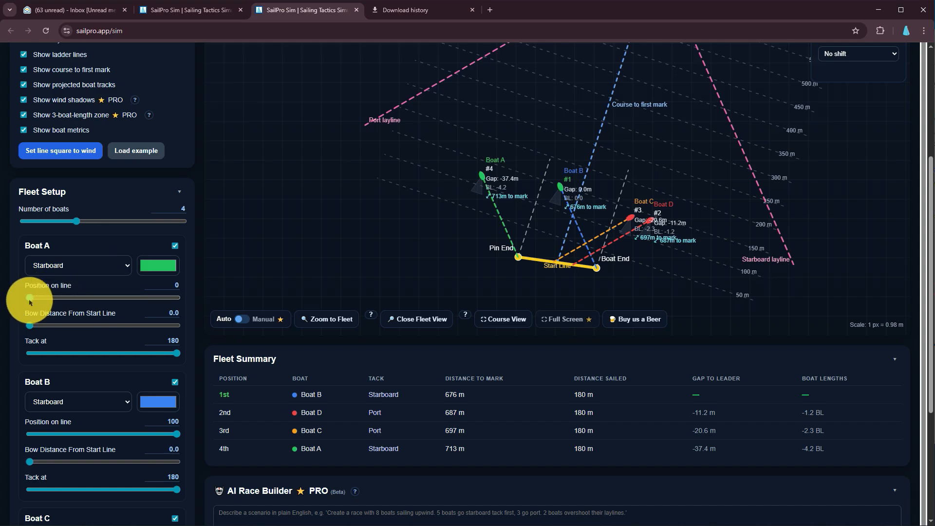
# Set Boat A's position on the line to 10 and the fleet's Distance Upwind to -20
pyautogui.moveTo(29, 302)
pyautogui.mouseDown()
pyautogui.moveTo(61, 303)
pyautogui.moveTo(45, 304)
pyautogui.mouseUp()
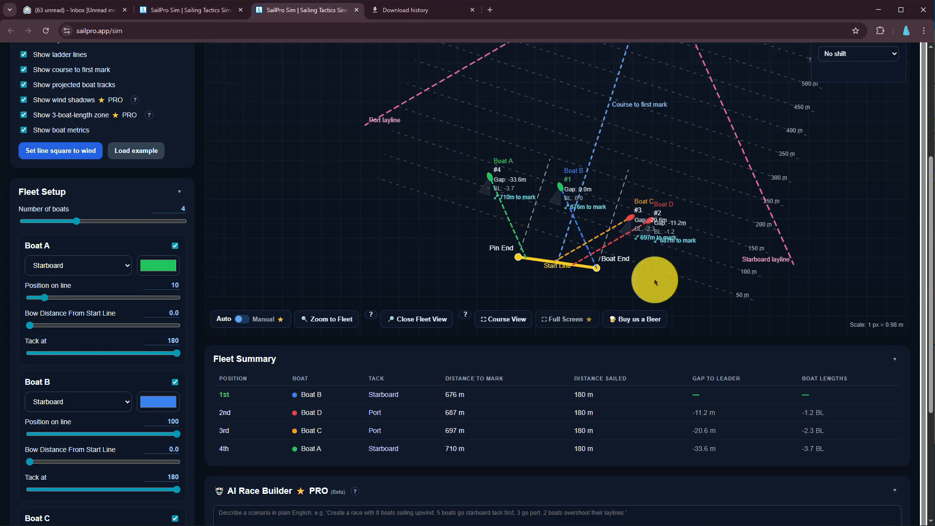
pyautogui.scroll(4, 655, 282)
pyautogui.scroll(4, 601, 266)
pyautogui.moveTo(340, 212); pyautogui.dragTo(325, 207)
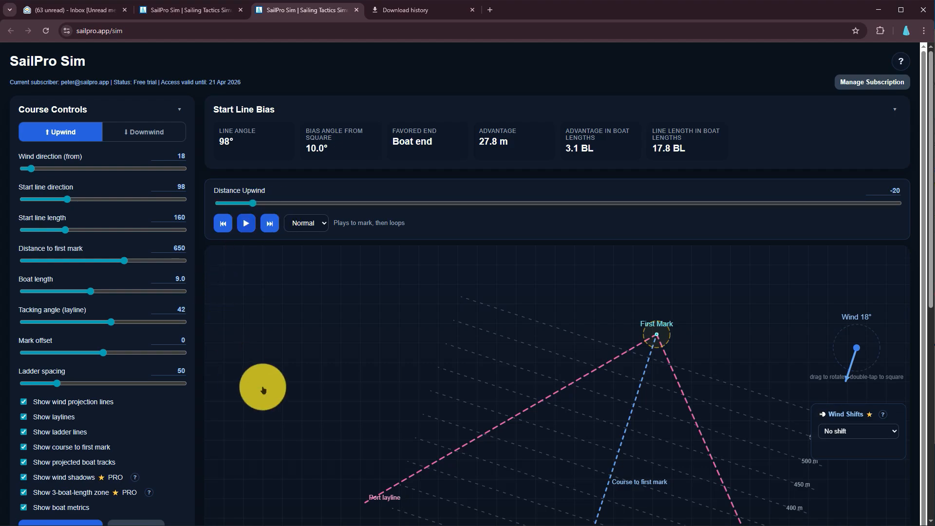
# Try a different bow distance from the start line for Boat A and return it to 0.0
pyautogui.scroll(-4, 267, 399)
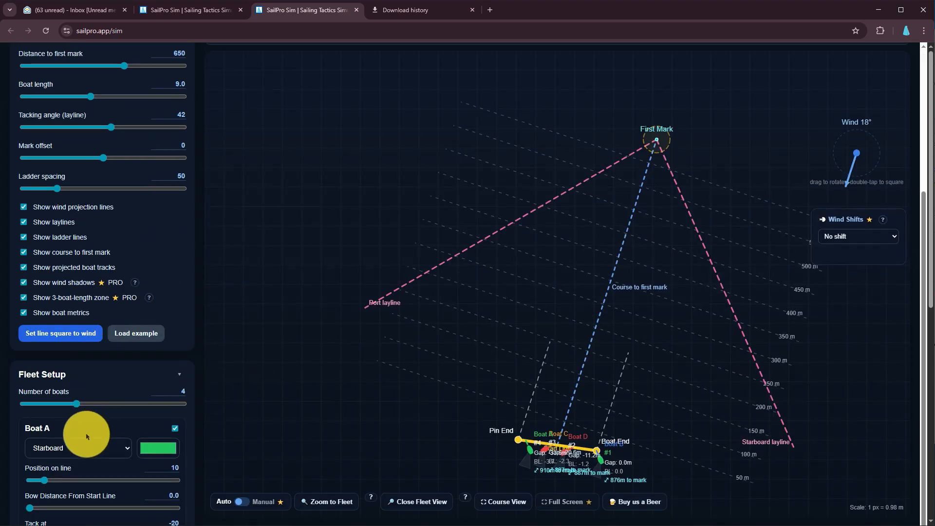
pyautogui.scroll(-2, 94, 476)
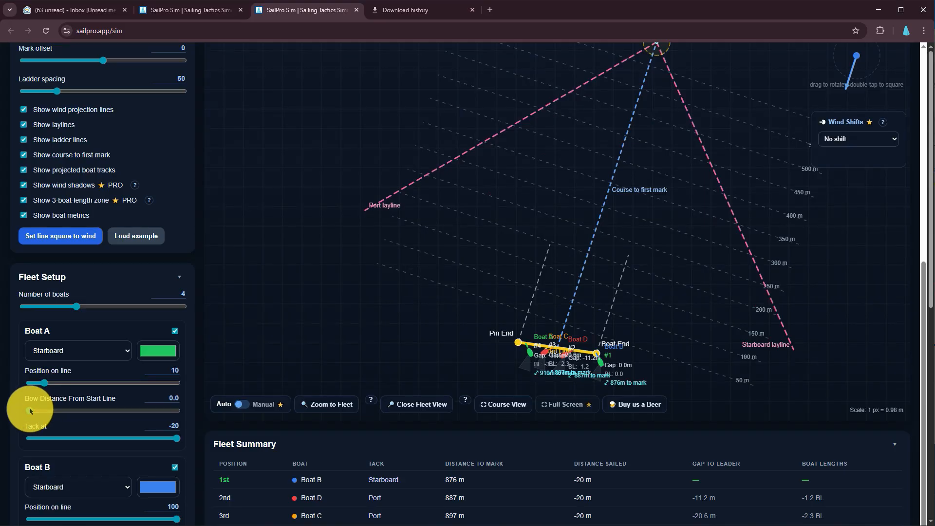
pyautogui.moveTo(48, 412)
pyautogui.mouseDown()
pyautogui.moveTo(65, 416)
pyautogui.moveTo(35, 414)
pyautogui.mouseUp()
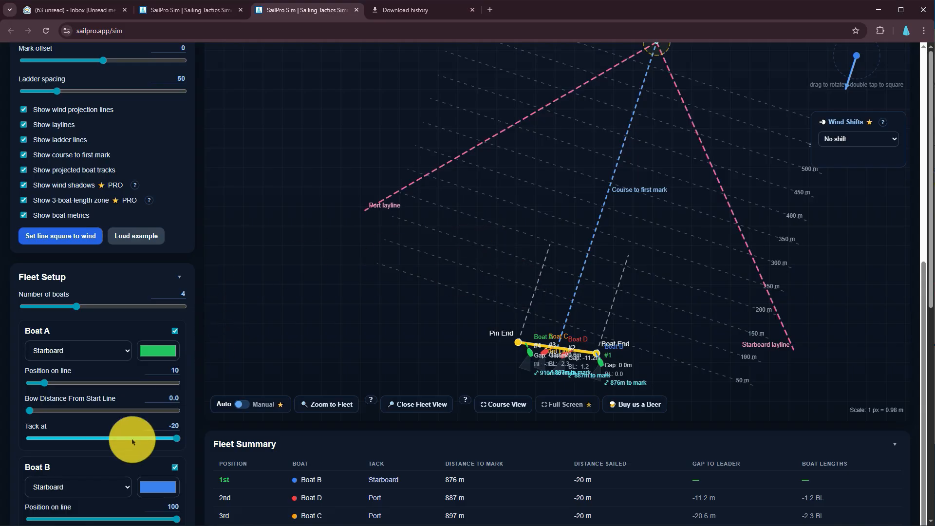
# Switch the course from upwind to downwind
pyautogui.scroll(-1, 89, 409)
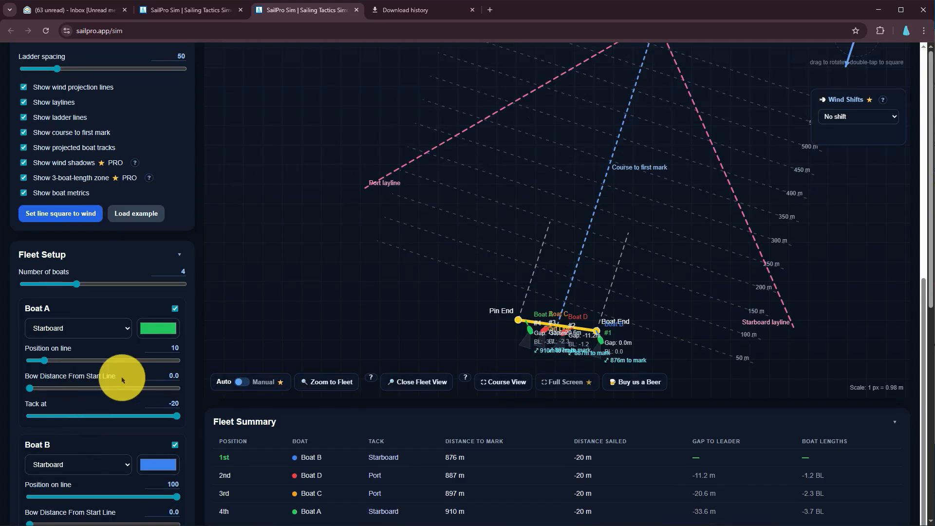
pyautogui.scroll(-4, 97, 400)
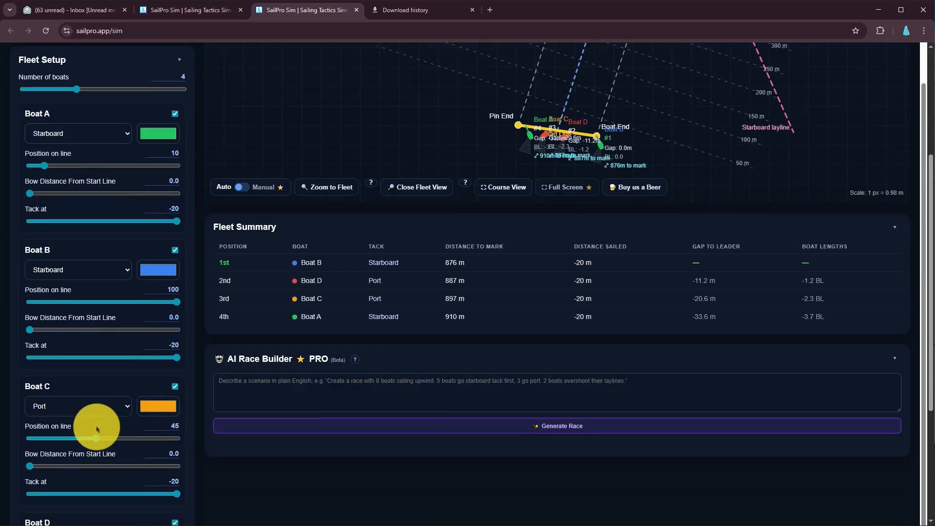
pyautogui.scroll(-4, 140, 349)
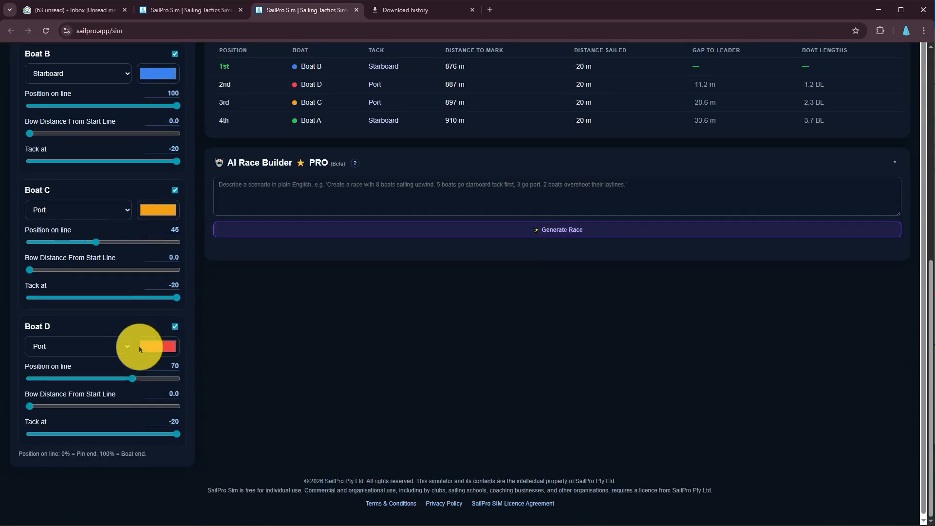
pyautogui.scroll(9, 140, 349)
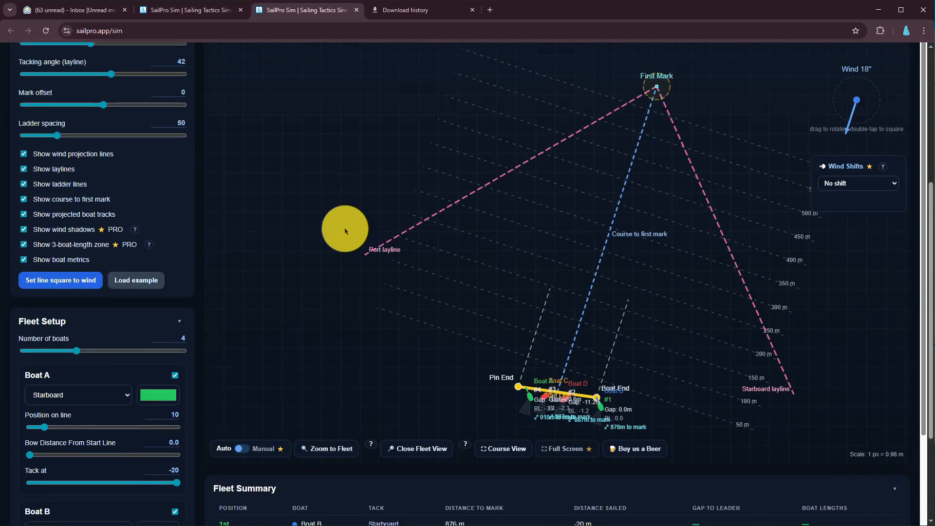
pyautogui.scroll(5, 345, 231)
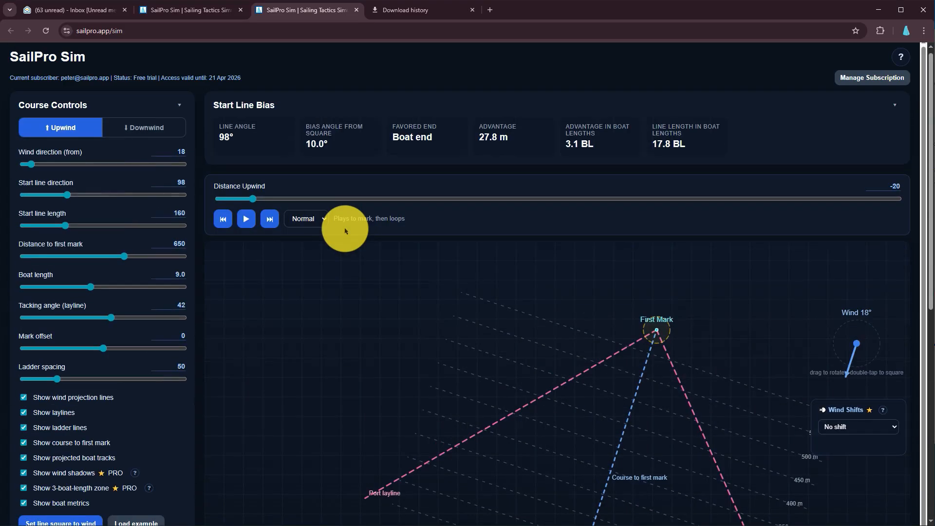
pyautogui.click(137, 134)
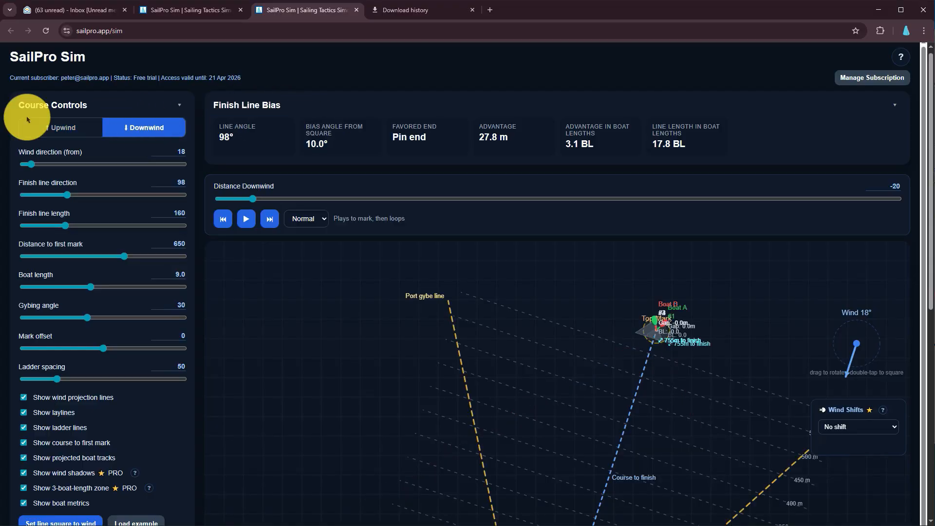
# Switch the course back to upwind and look over the start line, fleet and first mark
pyautogui.click(62, 126)
pyautogui.click(138, 125)
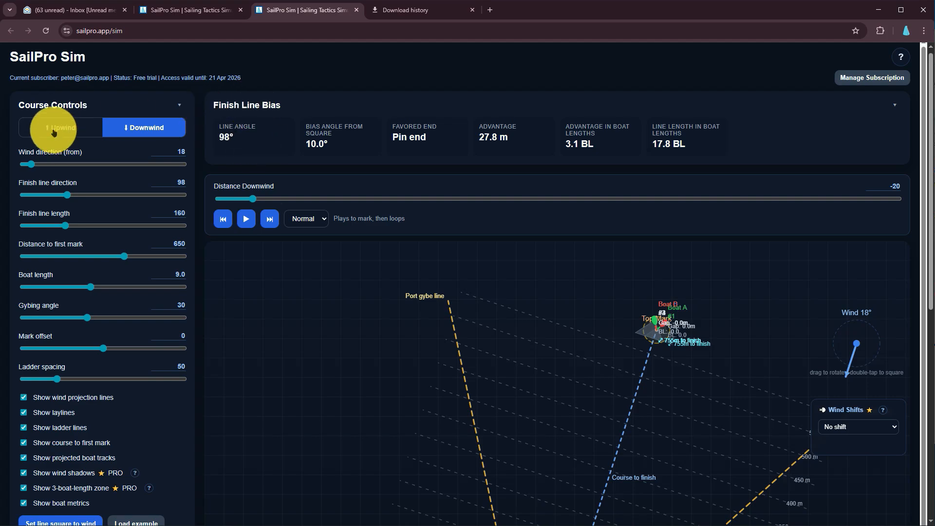
pyautogui.click(54, 131)
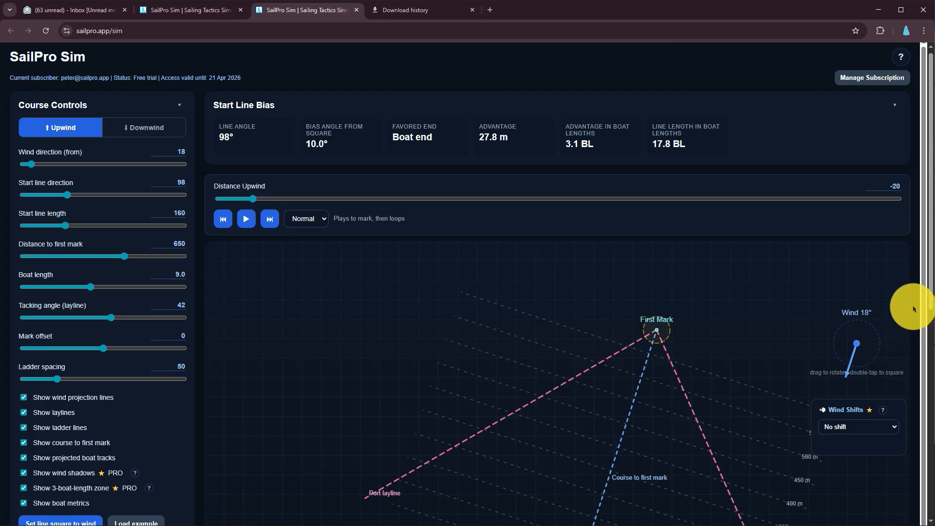
pyautogui.scroll(-6, 908, 307)
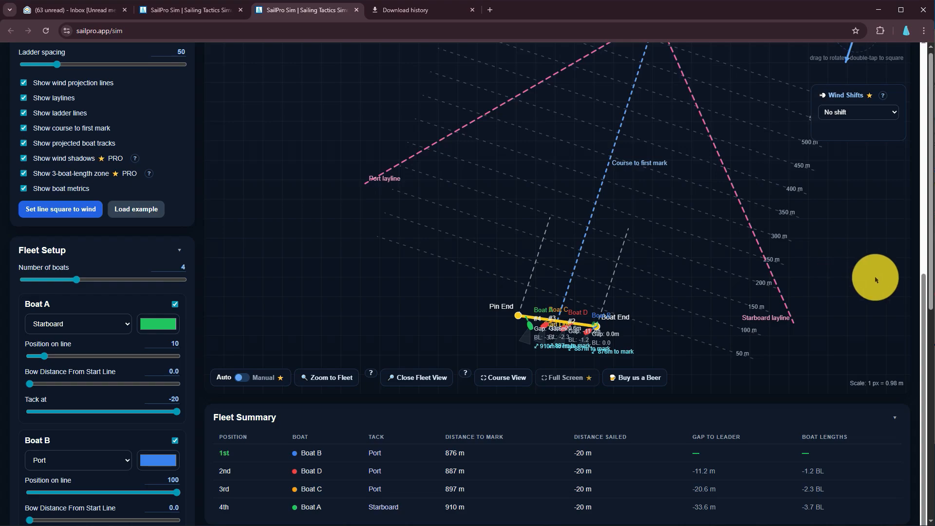
pyautogui.scroll(4, 920, 299)
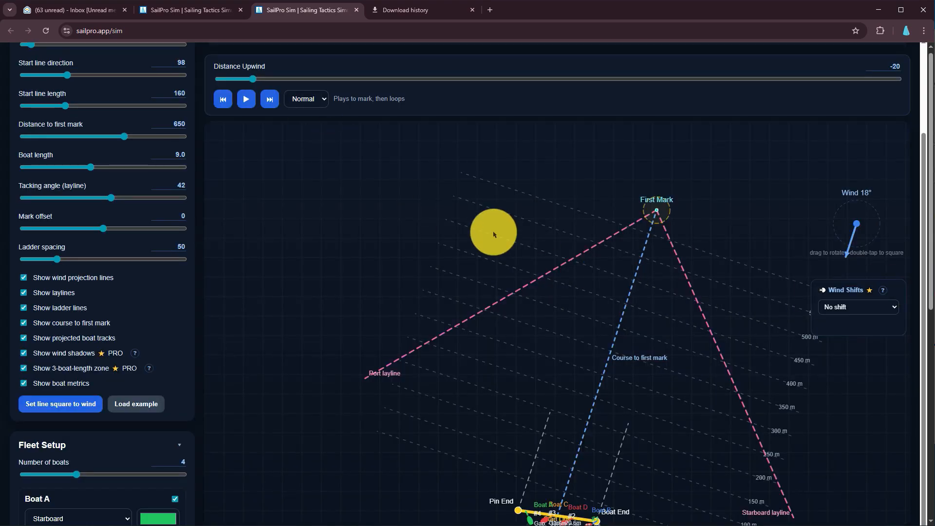
pyautogui.scroll(3, 715, 200)
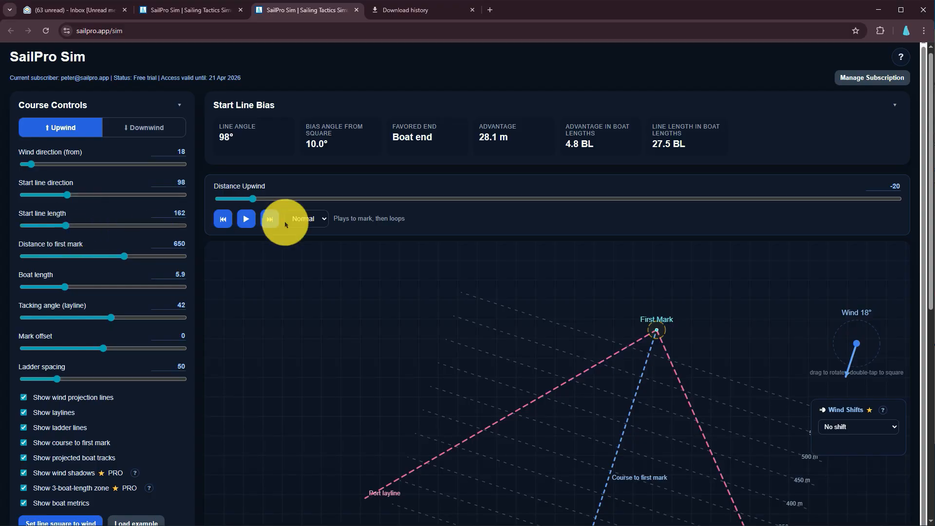
# Switch the course to downwind to view the finish line and gybe lines, and return it to upwind
pyautogui.click(152, 135)
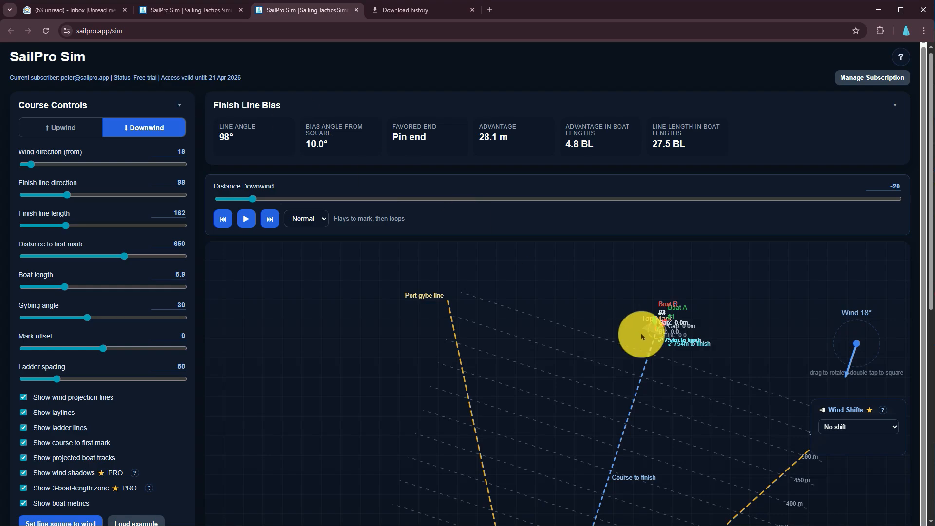
pyautogui.scroll(-3, 643, 334)
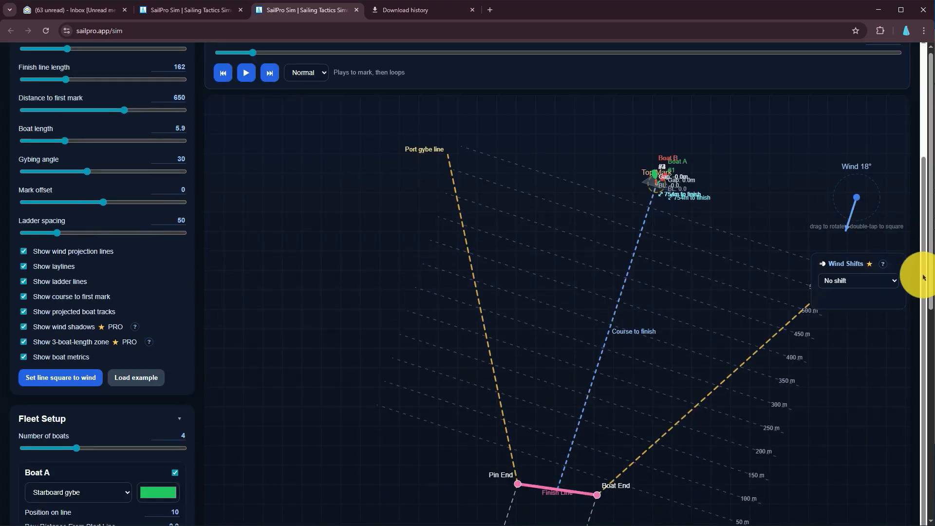
pyautogui.scroll(3, 919, 273)
pyautogui.scroll(1, 278, 209)
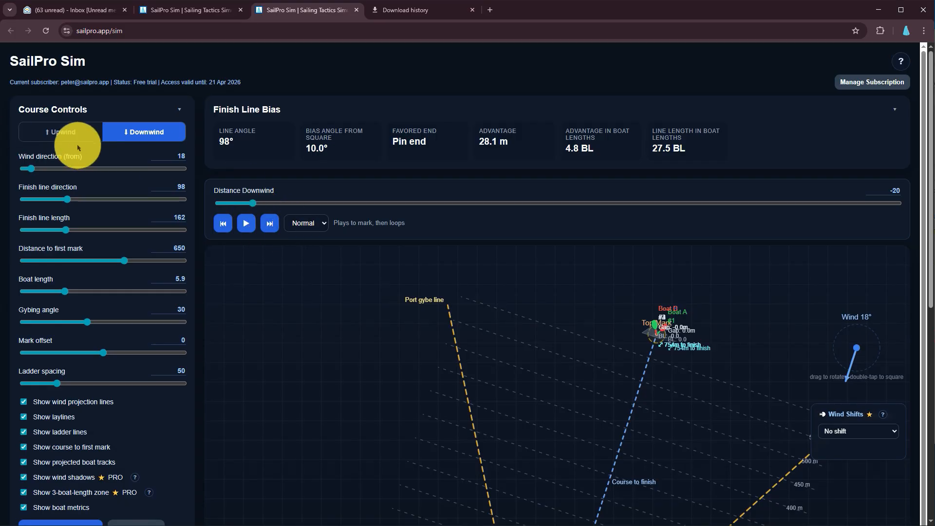
pyautogui.click(62, 133)
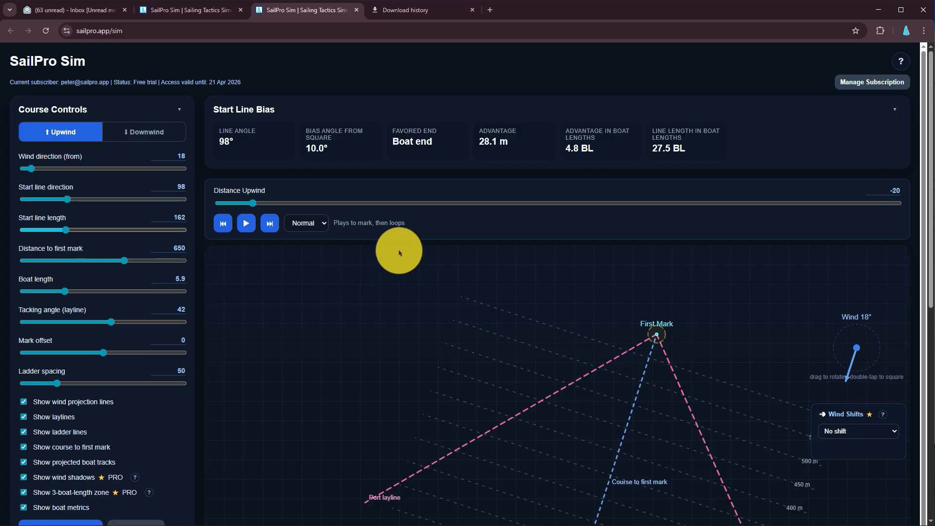
# Square the wind direction to the start line using the wind dial
pyautogui.doubleClick(854, 371)
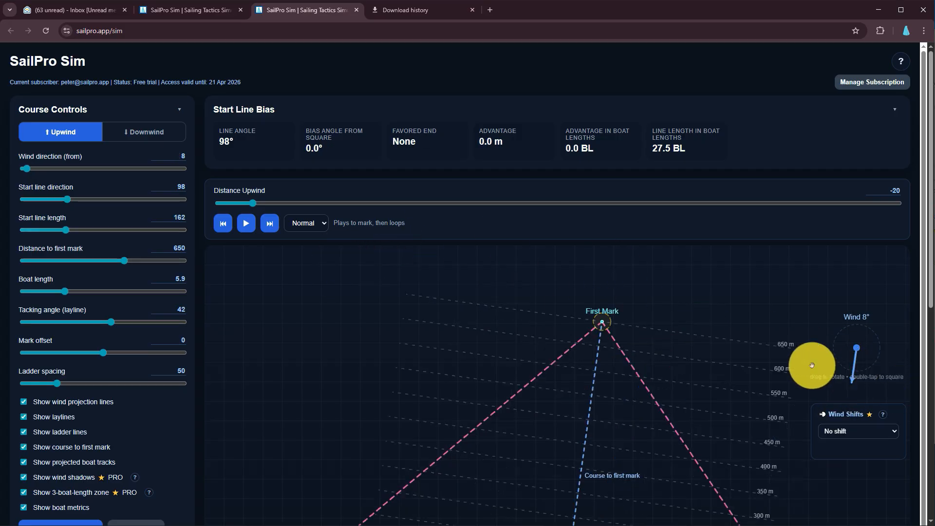
pyautogui.scroll(-3, 398, 309)
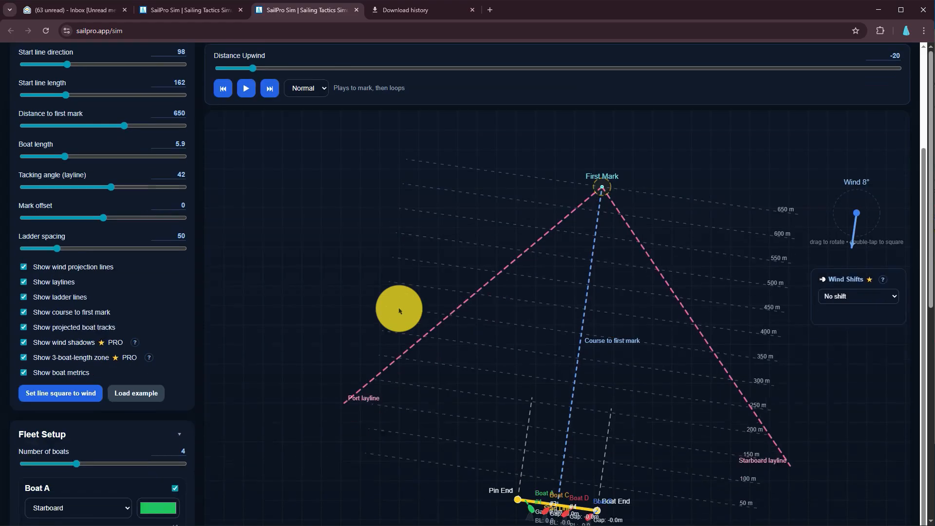
pyautogui.scroll(1, 399, 309)
# Play the upwind race at Normal speed and follow the boats and the Fleet Summary
pyautogui.click(247, 130)
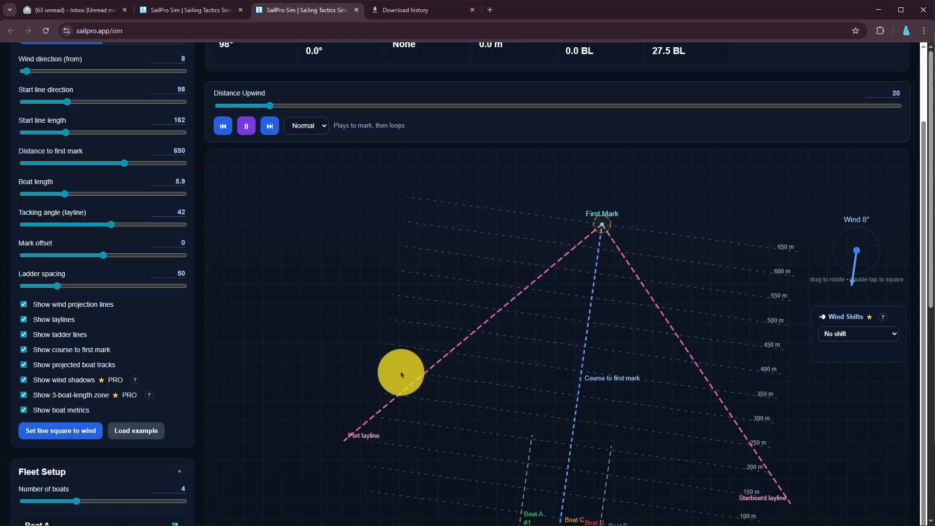
pyautogui.scroll(-2, 919, 368)
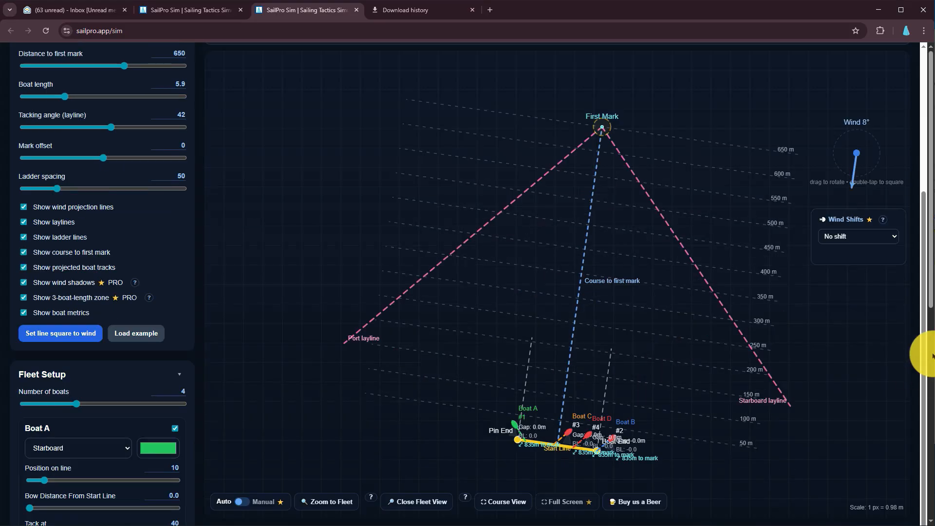
pyautogui.scroll(-3, 526, 431)
pyautogui.scroll(-2, 526, 431)
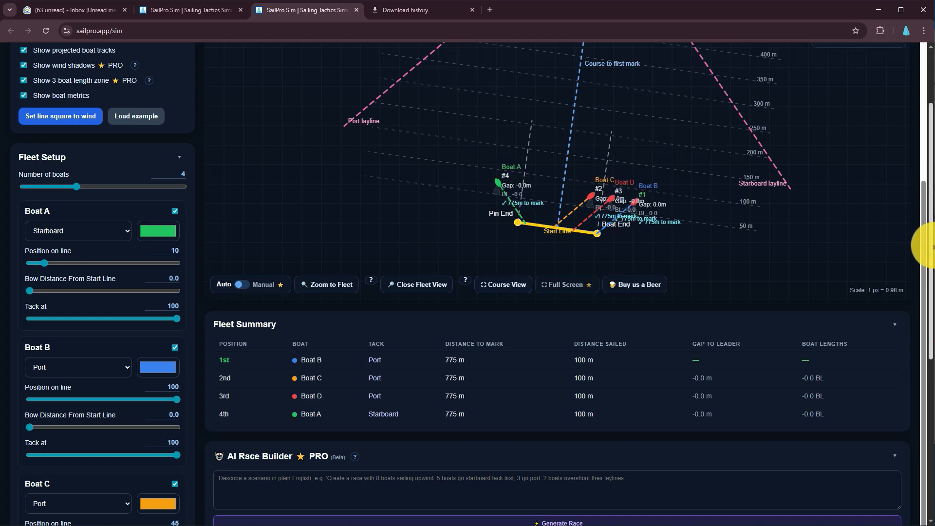
# Set the fleet's Distance Upwind to 160 and view the boats' positions on the course
pyautogui.scroll(5, 926, 253)
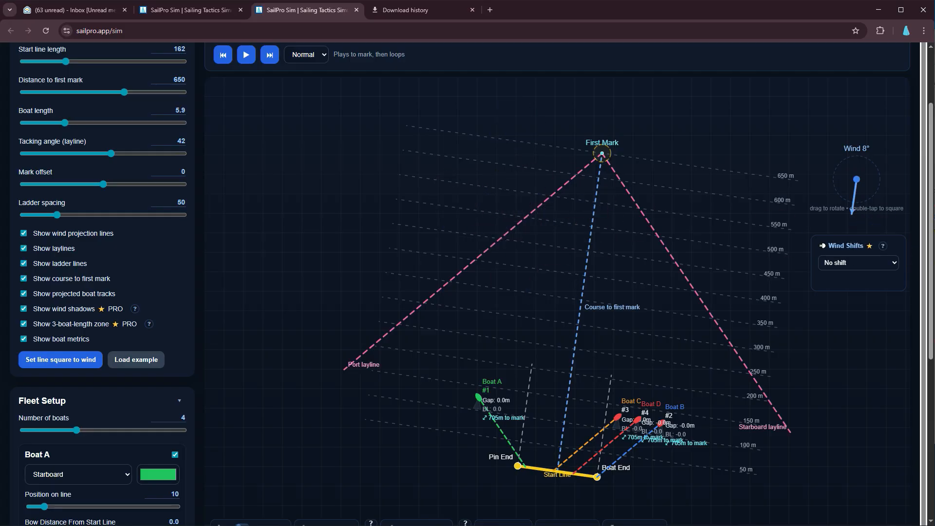
pyautogui.scroll(2, 448, 111)
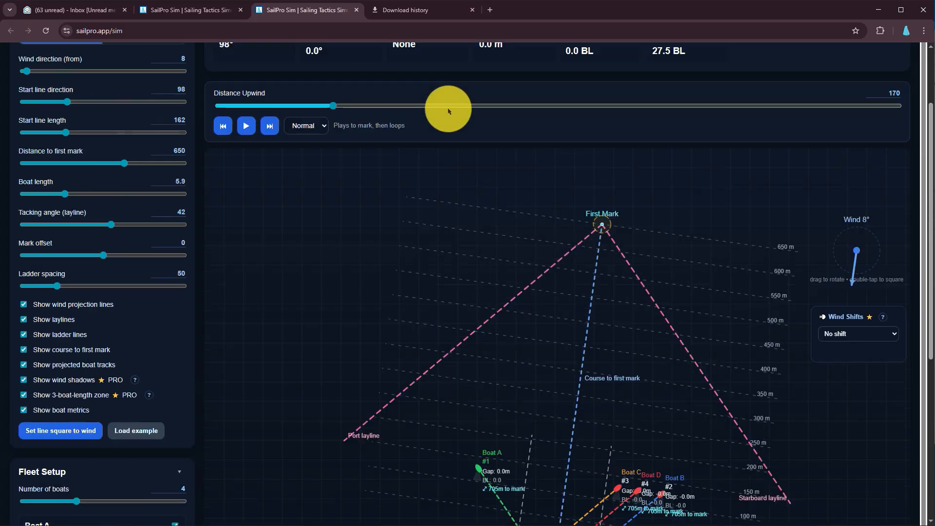
pyautogui.moveTo(334, 106); pyautogui.dragTo(391, 150)
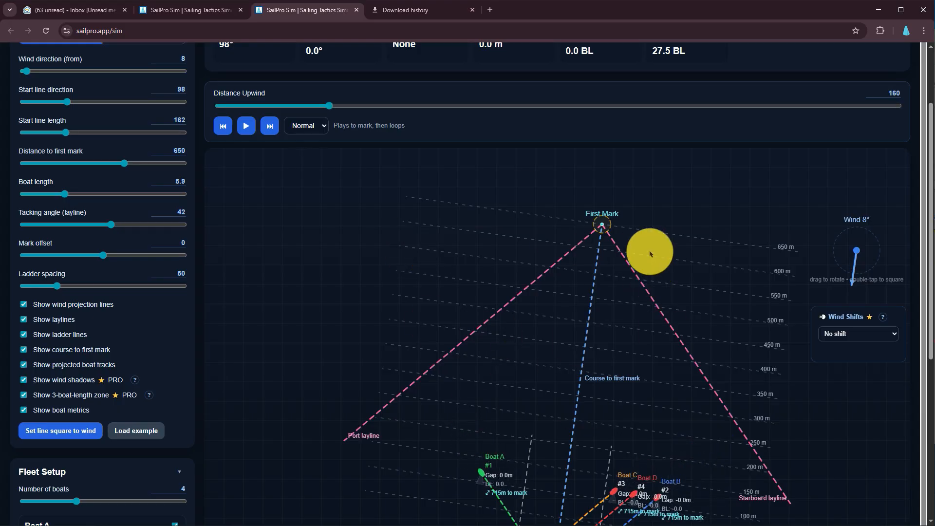
pyautogui.scroll(-4, 651, 258)
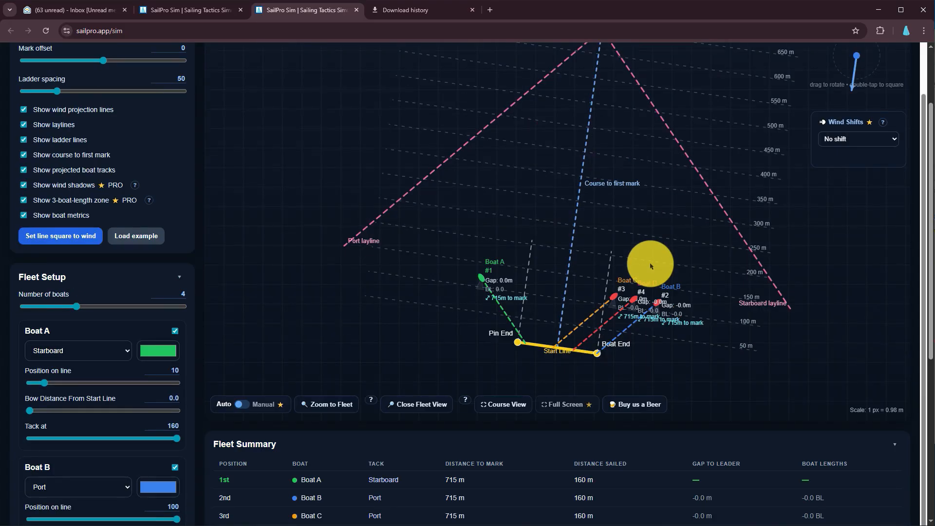
pyautogui.scroll(2, 517, 143)
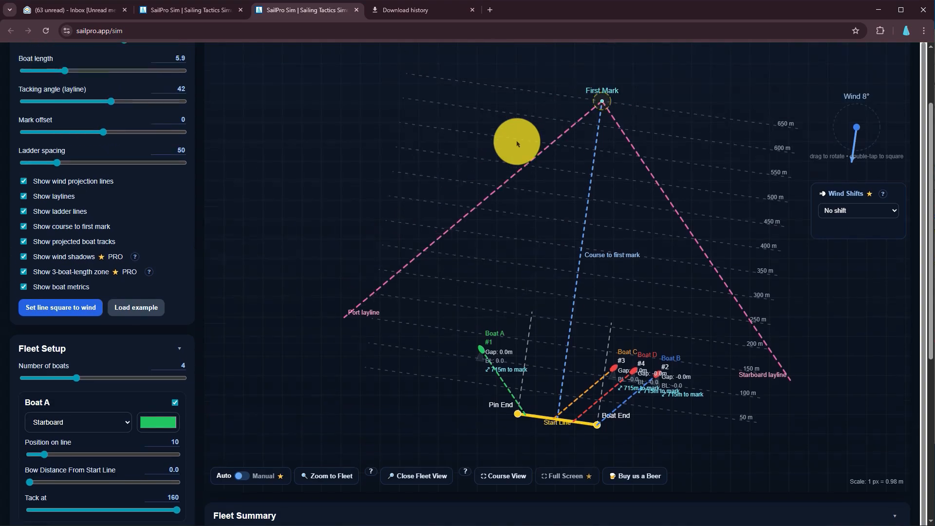
# Rotate the wind to 3° on the wind dial and set Wind Shifts to Oscillating
pyautogui.scroll(1, 517, 144)
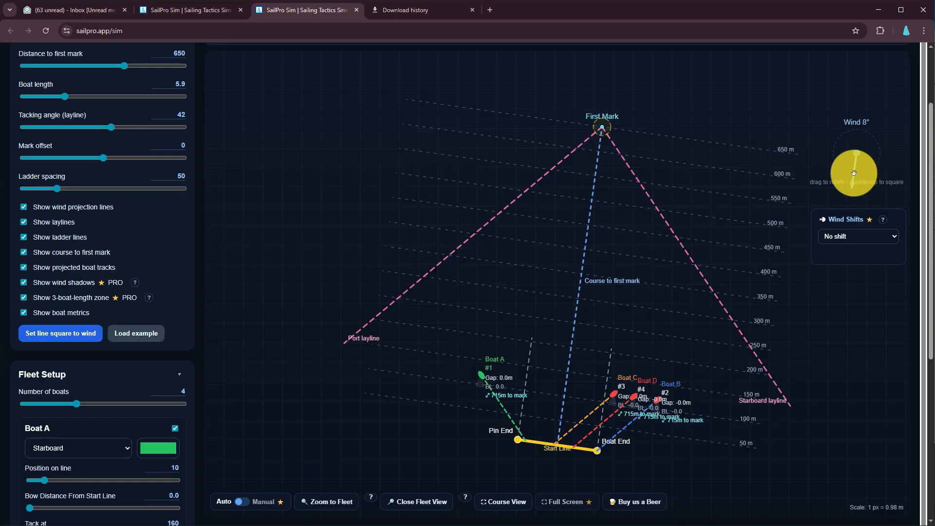
pyautogui.moveTo(853, 174)
pyautogui.mouseDown()
pyautogui.moveTo(856, 195)
pyautogui.moveTo(856, 171)
pyautogui.mouseUp()
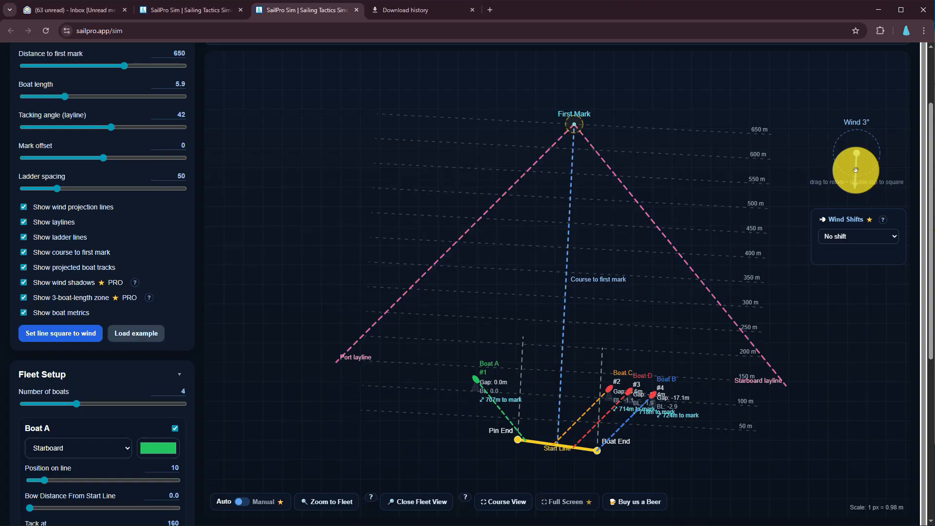
pyautogui.click(893, 237)
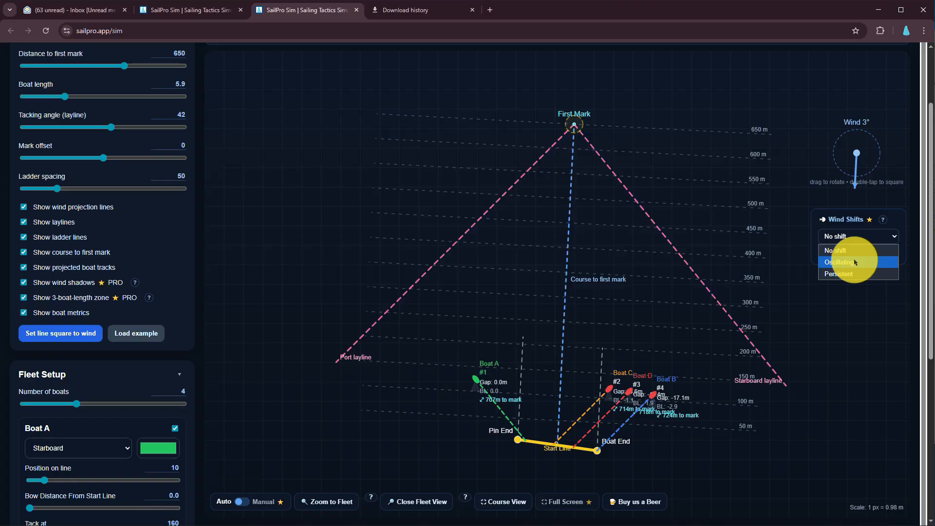
pyautogui.click(839, 263)
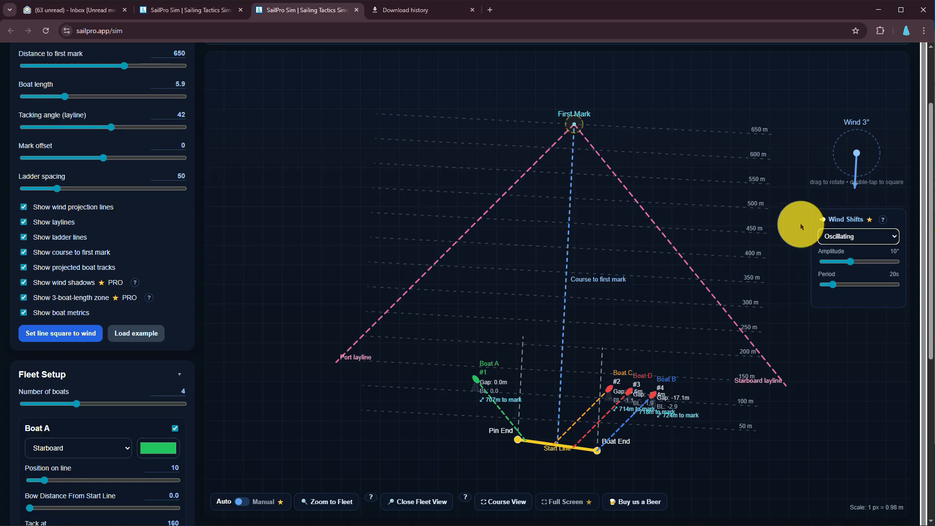
# Play the race with the oscillating wind, pause it at 250 upwind, and view the available wind shift types
pyautogui.scroll(2, 486, 182)
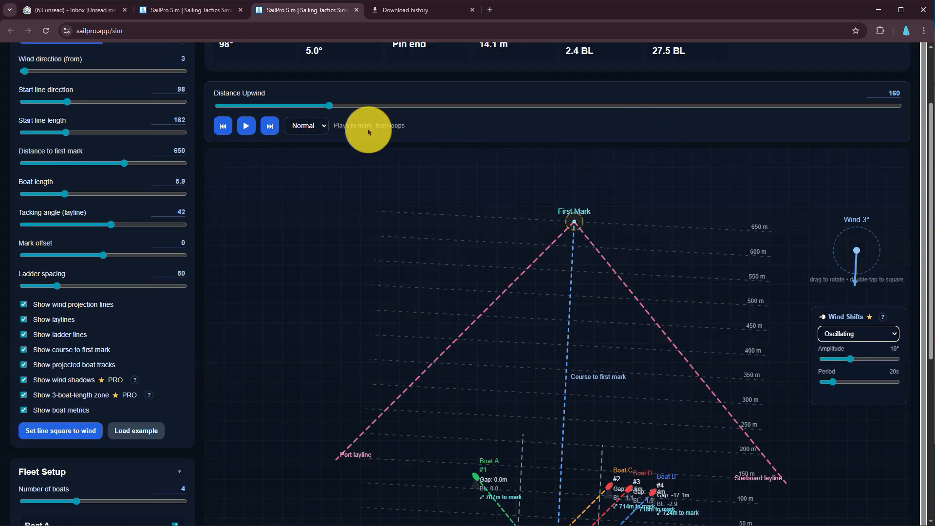
pyautogui.click(247, 126)
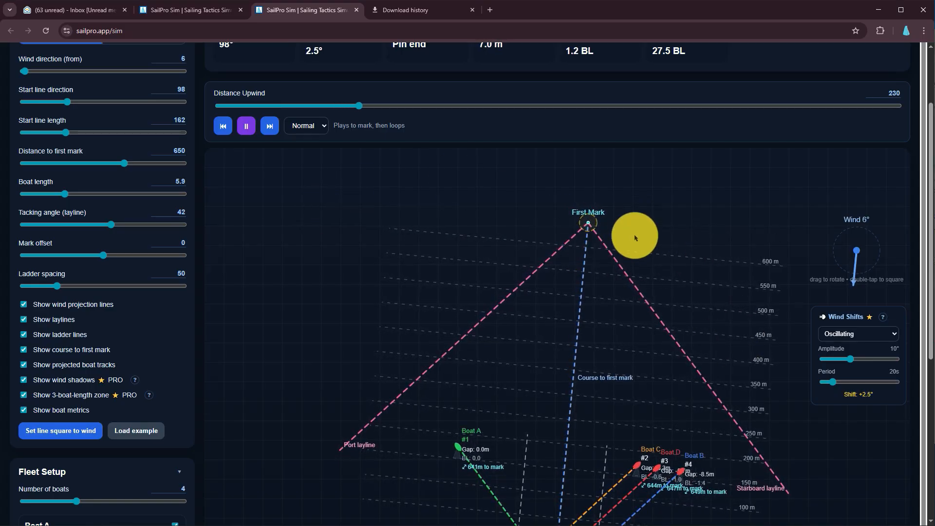
pyautogui.click(243, 125)
pyautogui.click(856, 333)
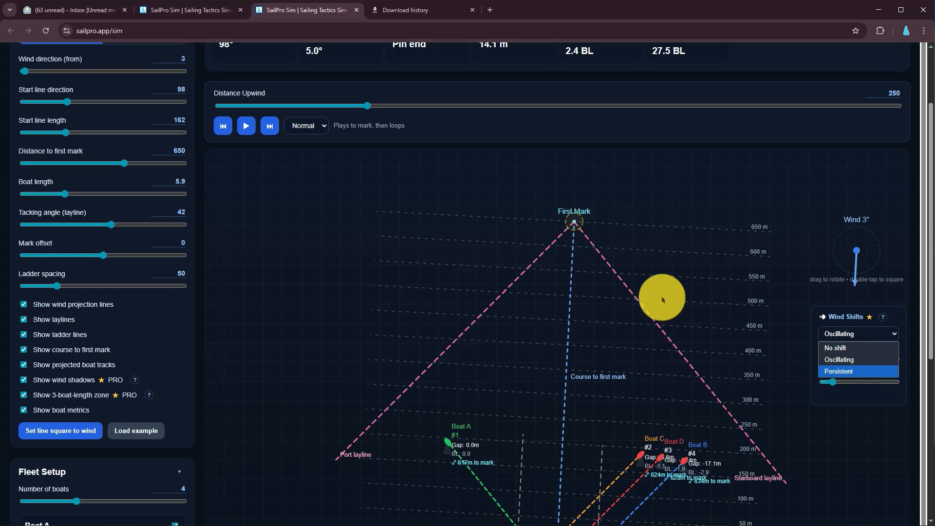
# Switch the simulation to Manual mode and move Boat A and Boat B farther upwind, side by side between the port layline and the course line
pyautogui.scroll(-4, 662, 302)
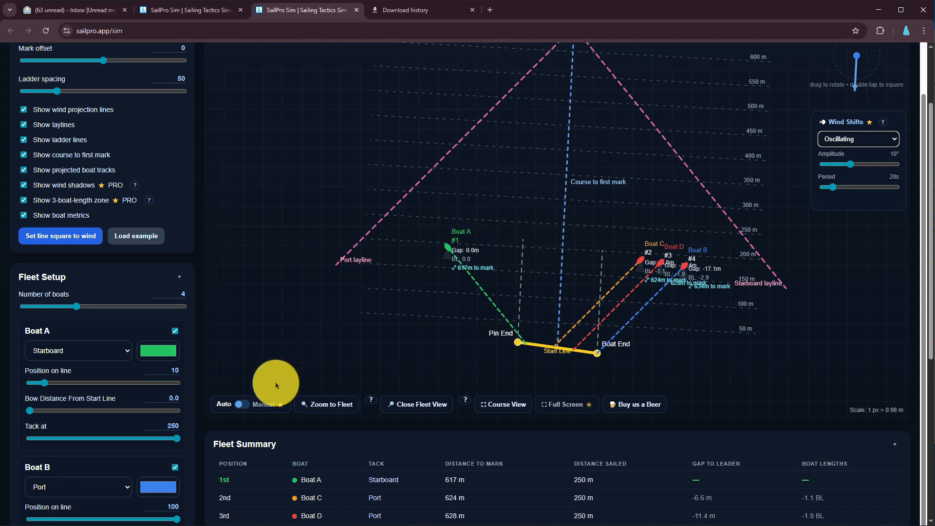
pyautogui.click(242, 404)
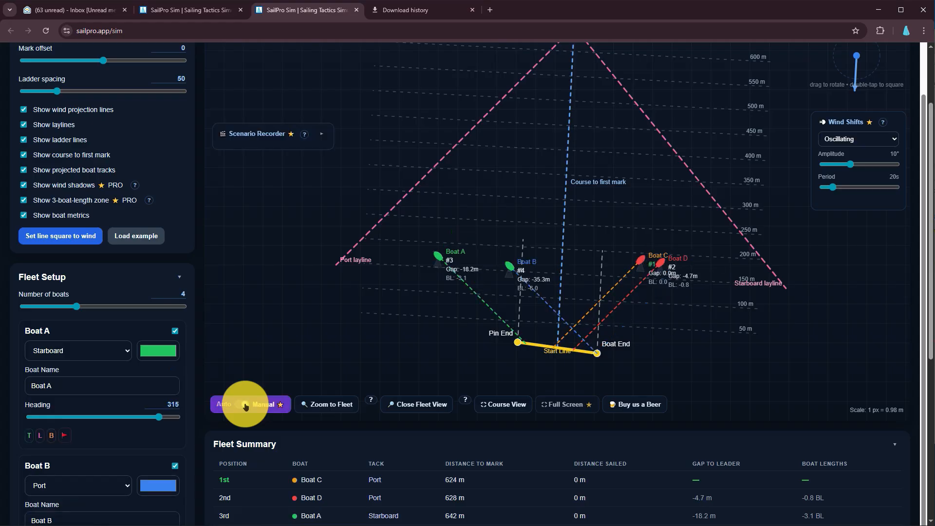
pyautogui.scroll(2, 511, 273)
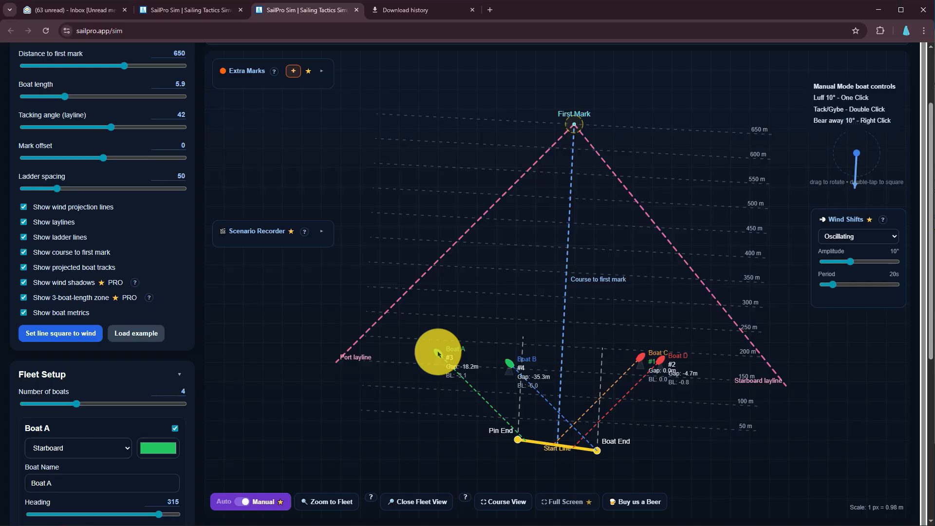
pyautogui.moveTo(438, 352); pyautogui.dragTo(460, 299)
pyautogui.moveTo(509, 366); pyautogui.dragTo(502, 306)
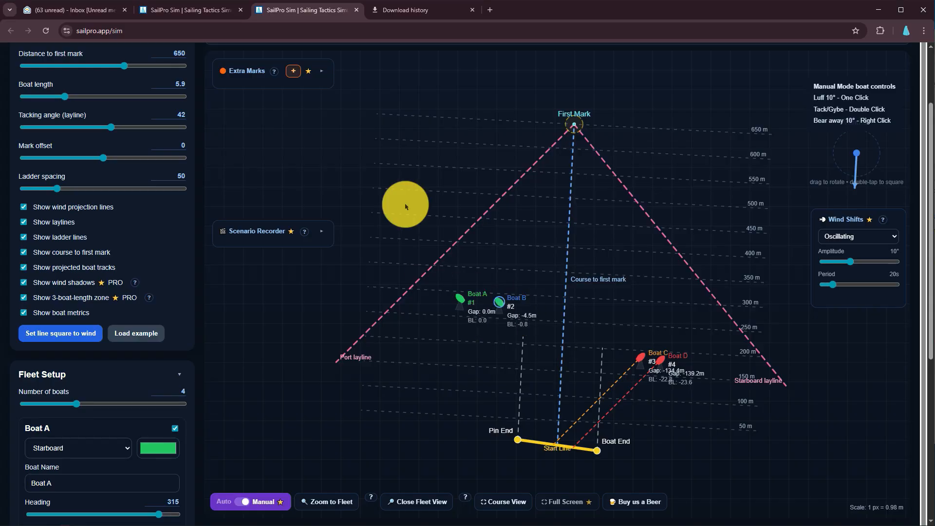
# Add an extra mark to the course, turn on its zone, and locate it below the start line's boat end
pyautogui.scroll(2, 407, 215)
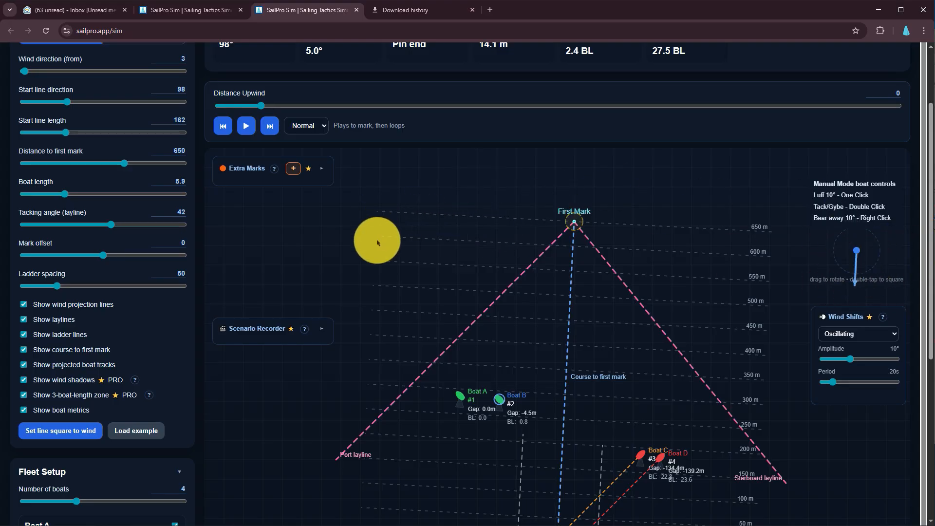
pyautogui.click(322, 173)
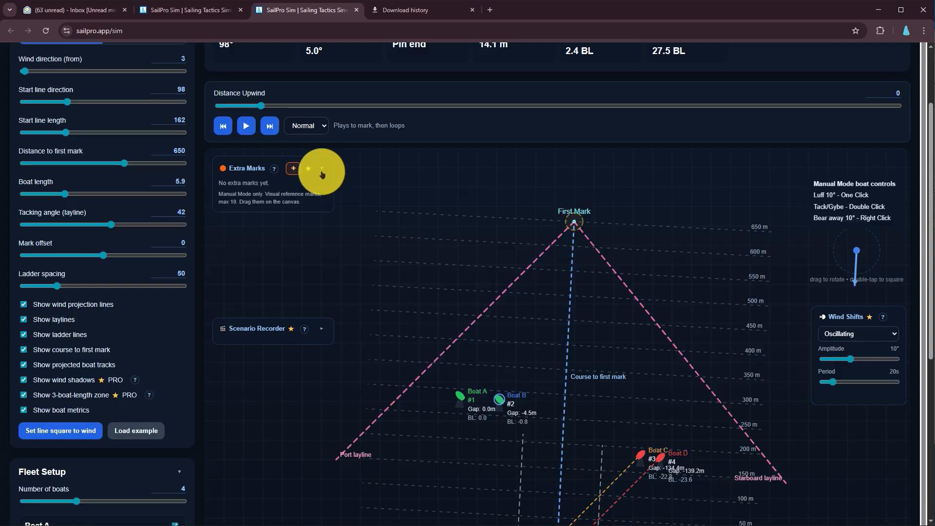
pyautogui.click(295, 169)
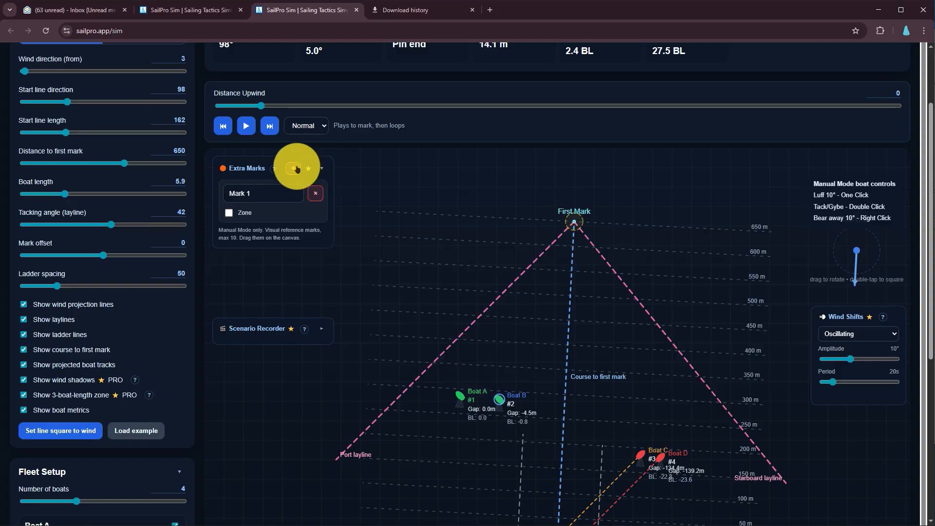
pyautogui.click(242, 214)
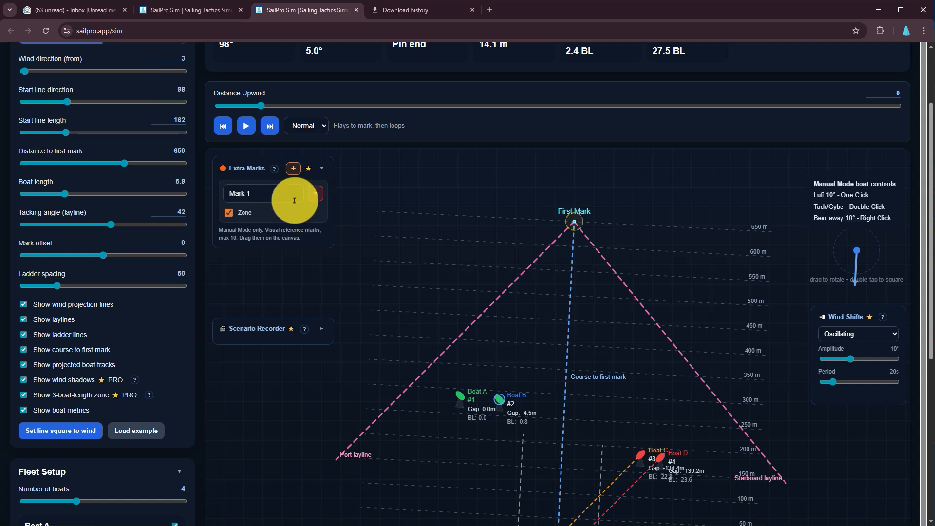
pyautogui.scroll(-3, 474, 350)
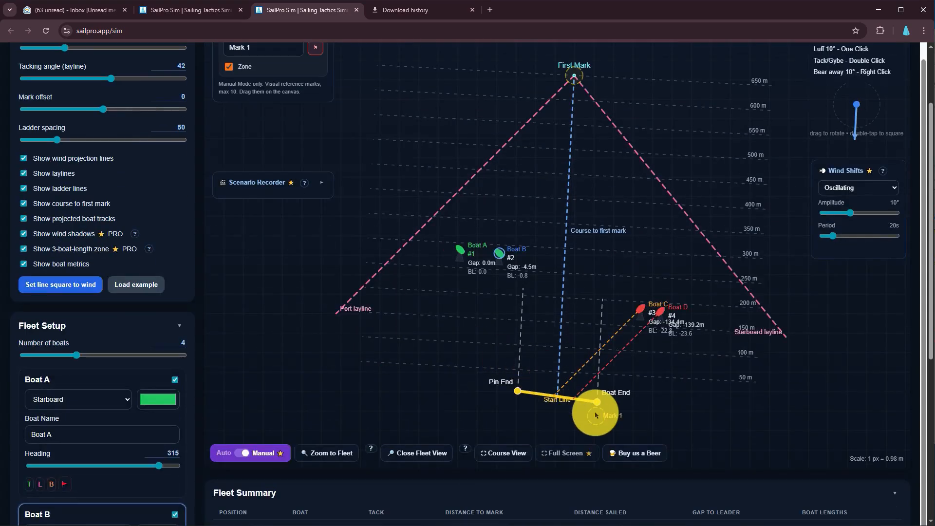
# Move the extra mark upwind beside the First Mark, on the port layline side, and rename it hitch
pyautogui.moveTo(596, 415); pyautogui.dragTo(531, 74)
pyautogui.scroll(2, 297, 143)
pyautogui.click(292, 146)
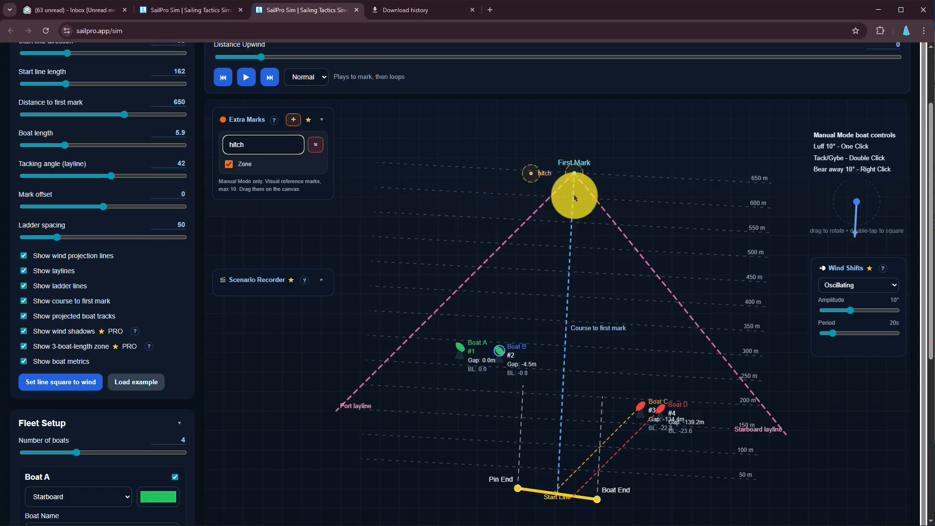
# Expand the Scenario Recorder and examine its scenario naming, hail and step-saving options
pyautogui.click(321, 279)
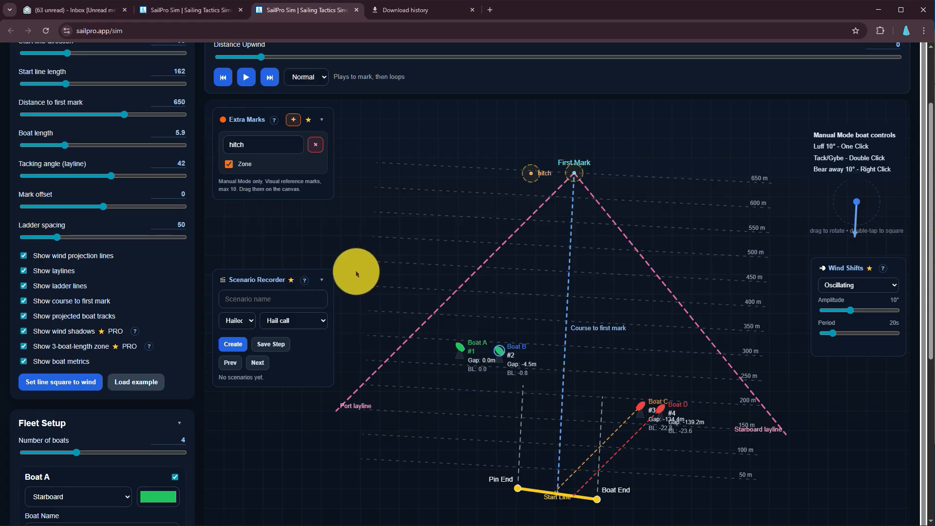
pyautogui.scroll(-3, 485, 237)
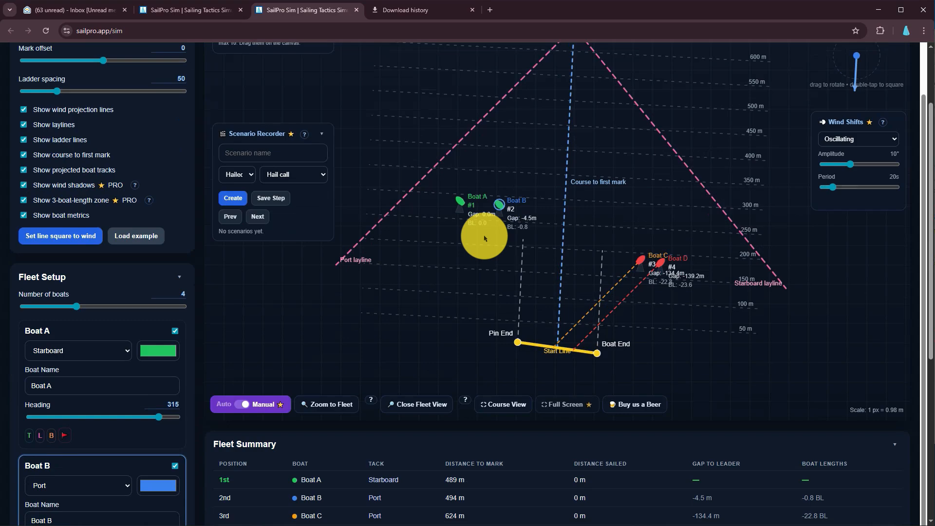
pyautogui.scroll(3, 484, 236)
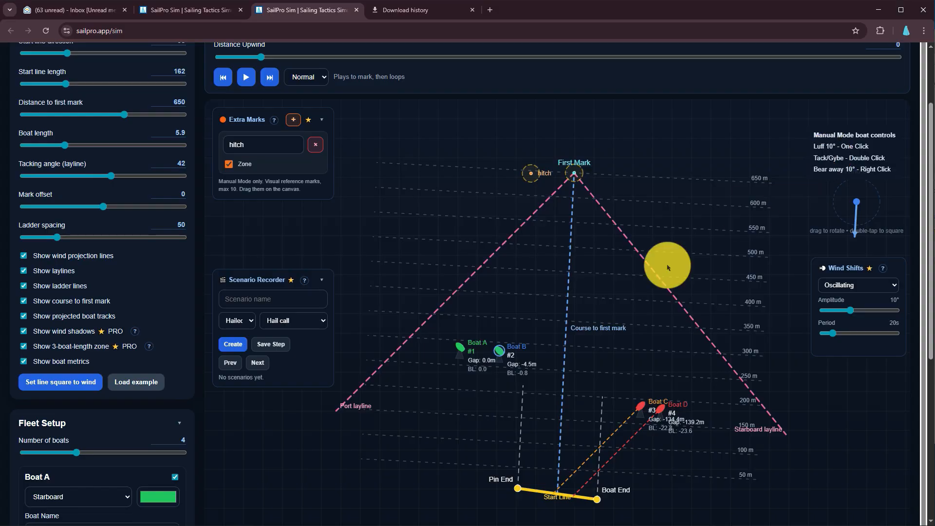
# Put Boat A and Boat B on port tack at heading 45 and shift Boat B slightly downwind
pyautogui.doubleClick(460, 350)
pyautogui.click(501, 352)
pyautogui.moveTo(500, 352); pyautogui.dragTo(501, 355)
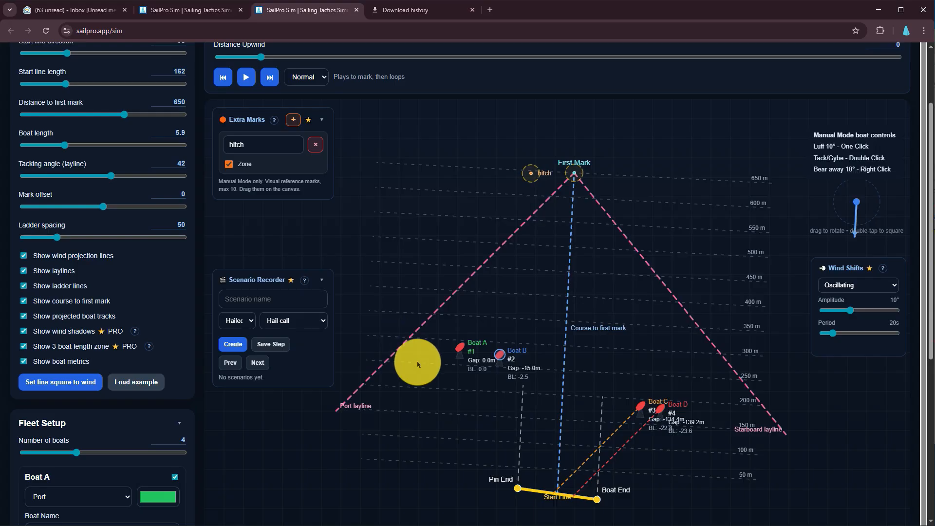
# Zoom the canvas to the fleet and enlarge it further with Close Fleet View
pyautogui.scroll(-4, 418, 362)
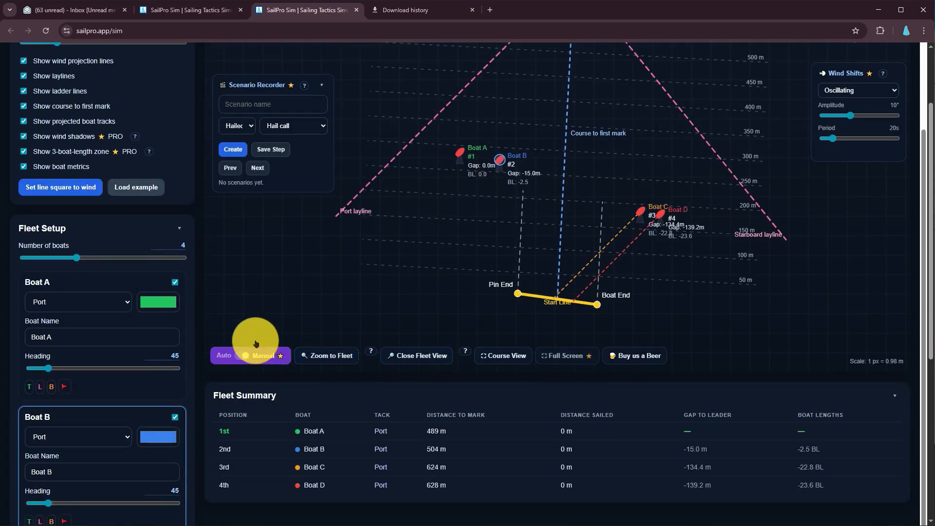
pyautogui.click(331, 363)
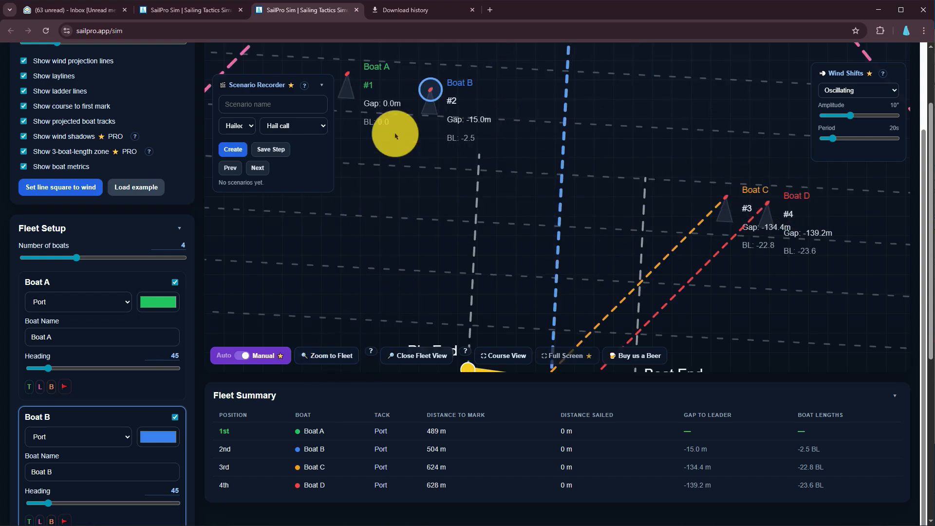
pyautogui.click(403, 364)
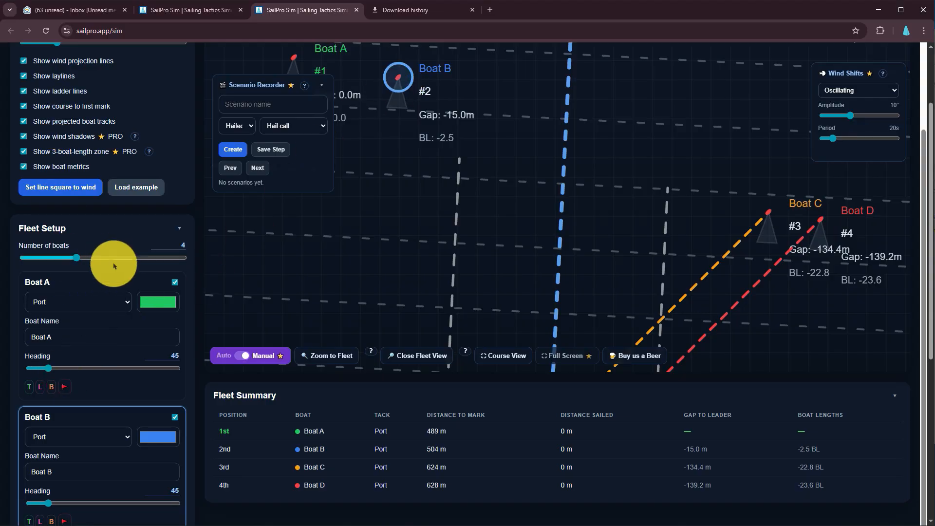
# Return the canvas to Course View and expand the simulation to full screen
pyautogui.scroll(3, 115, 266)
pyautogui.scroll(1, 116, 265)
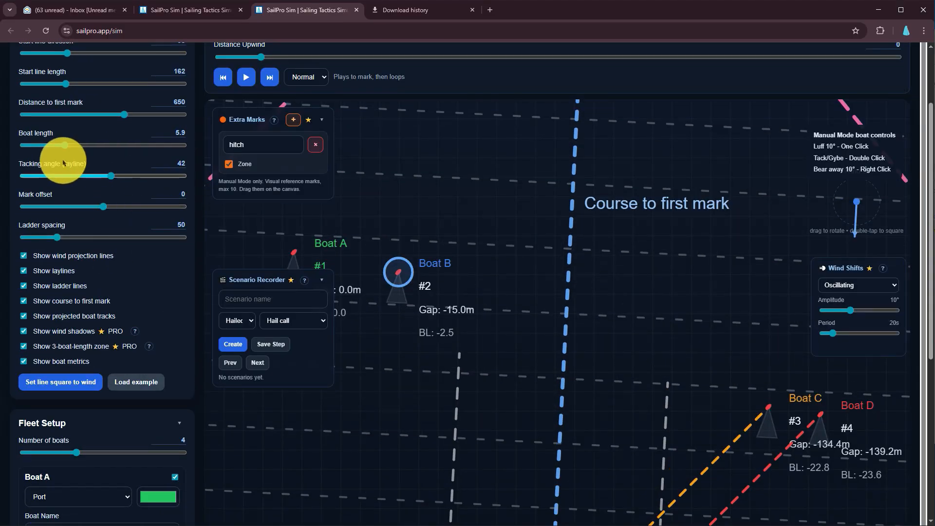
pyautogui.scroll(-2, 470, 259)
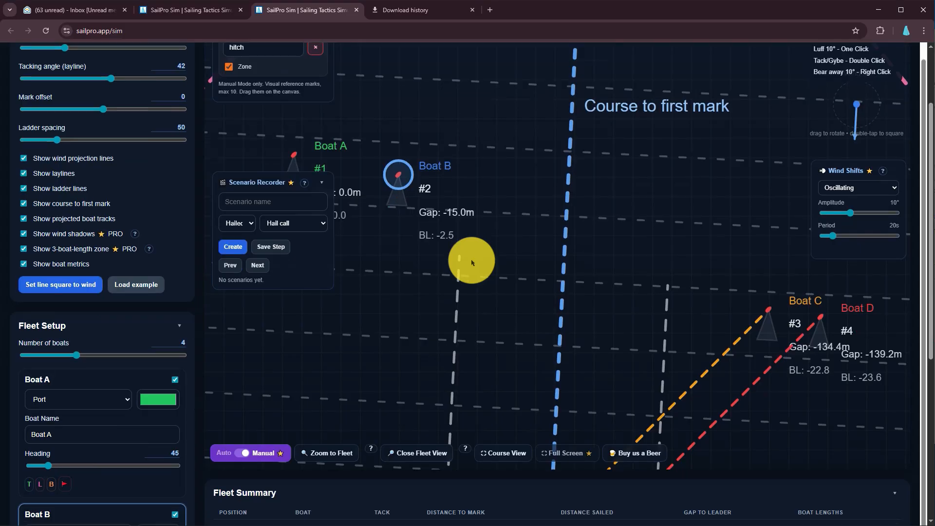
pyautogui.scroll(-2, 472, 262)
pyautogui.scroll(-1, 471, 261)
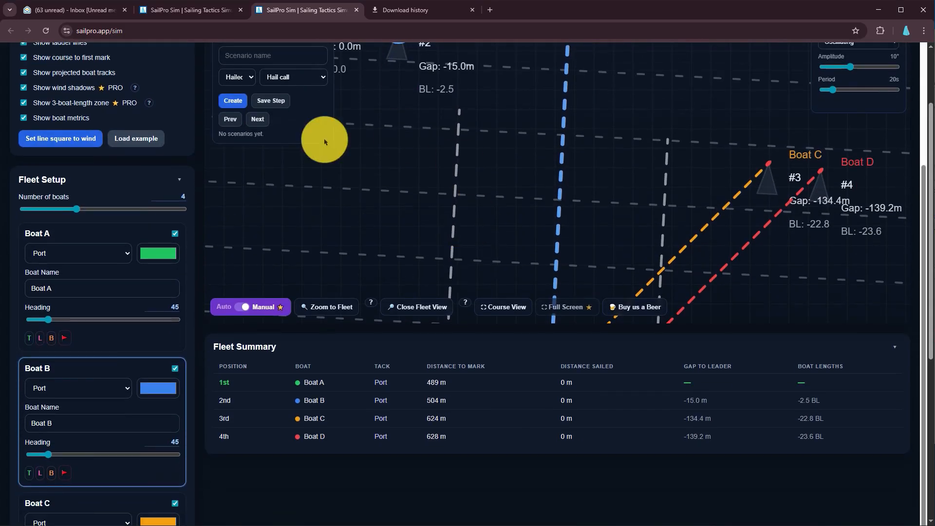
pyautogui.click(502, 307)
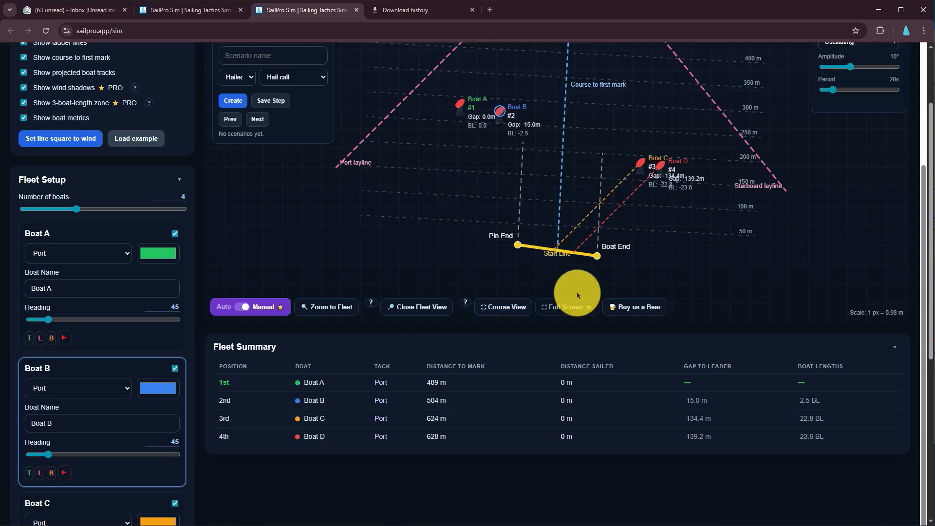
pyautogui.click(567, 308)
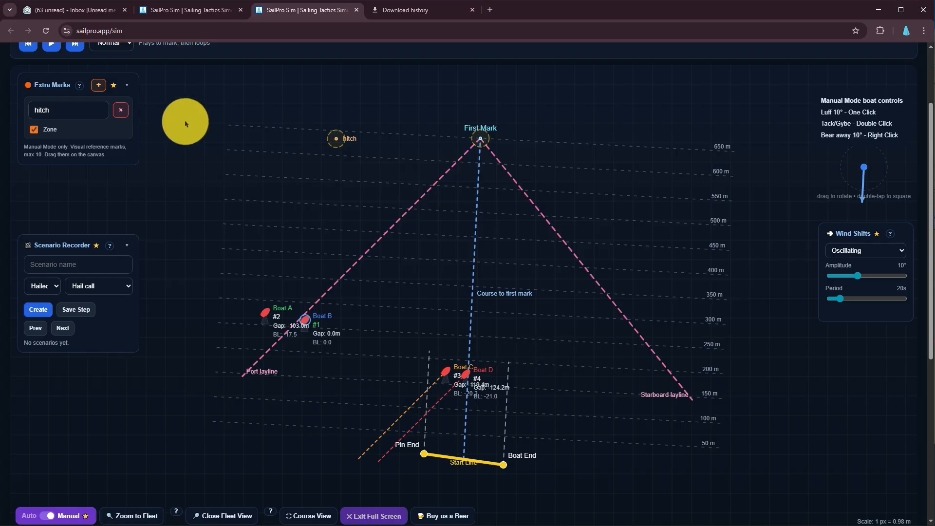
# Move Boat C and Boat D farther upwind, between the port layline and the course line, with Boat D just below Boat C
pyautogui.scroll(2, 104, 198)
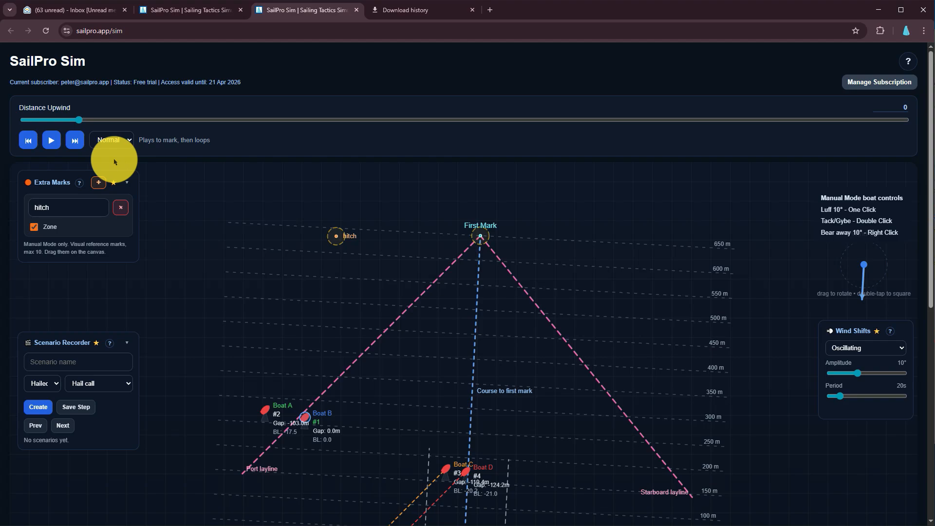
pyautogui.scroll(-1, 420, 212)
pyautogui.scroll(-2, 422, 214)
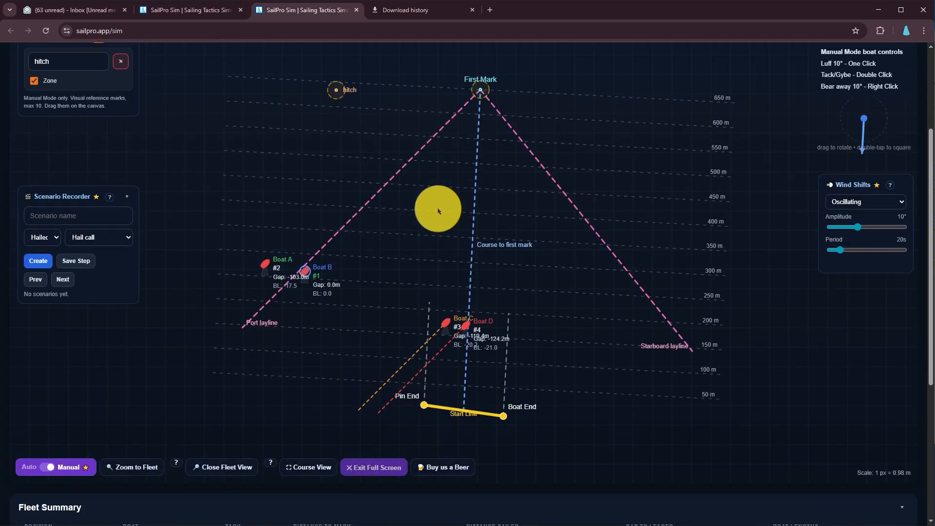
pyautogui.scroll(1, 438, 210)
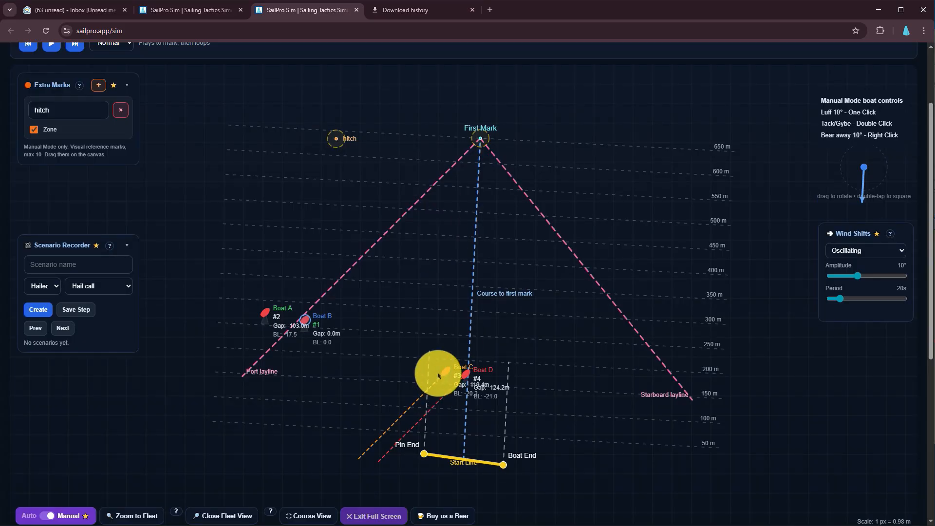
pyautogui.moveTo(445, 373); pyautogui.dragTo(425, 282)
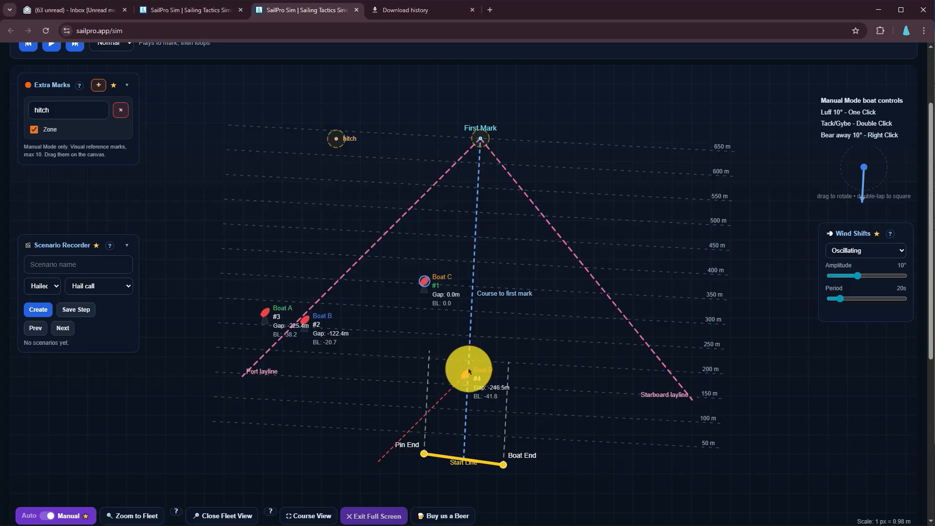
pyautogui.moveTo(466, 374); pyautogui.dragTo(435, 302)
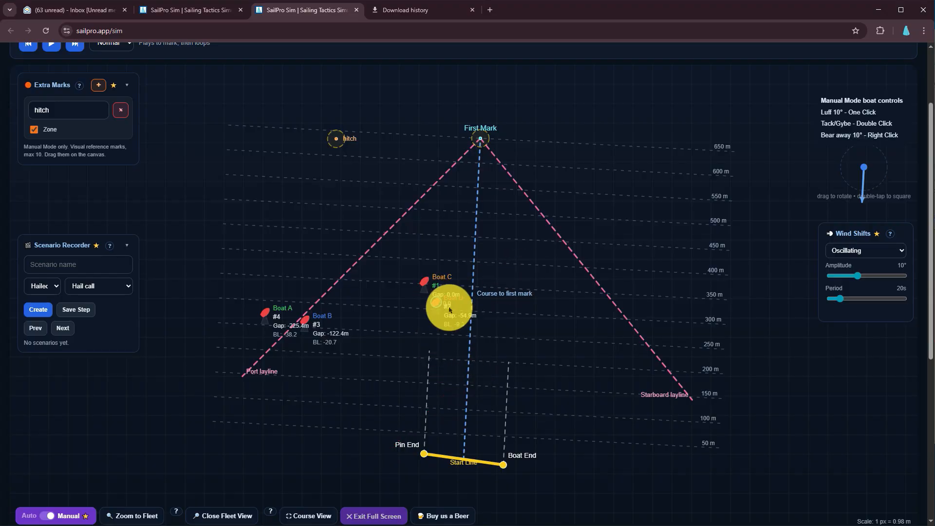
pyautogui.scroll(-3, 445, 309)
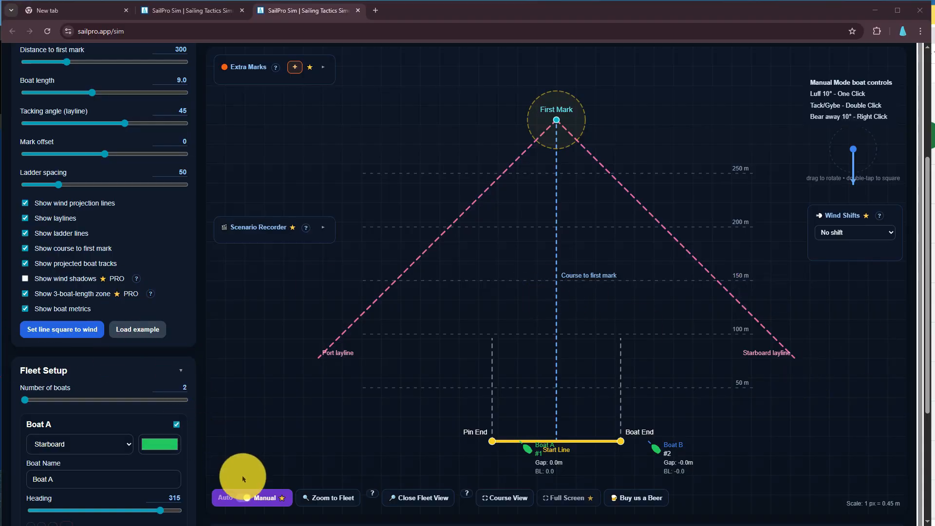
# Switch the two-boat simulation to Auto mode and activate the scenario description in the AI Race Builder
pyautogui.click(242, 502)
pyautogui.scroll(-2, 491, 213)
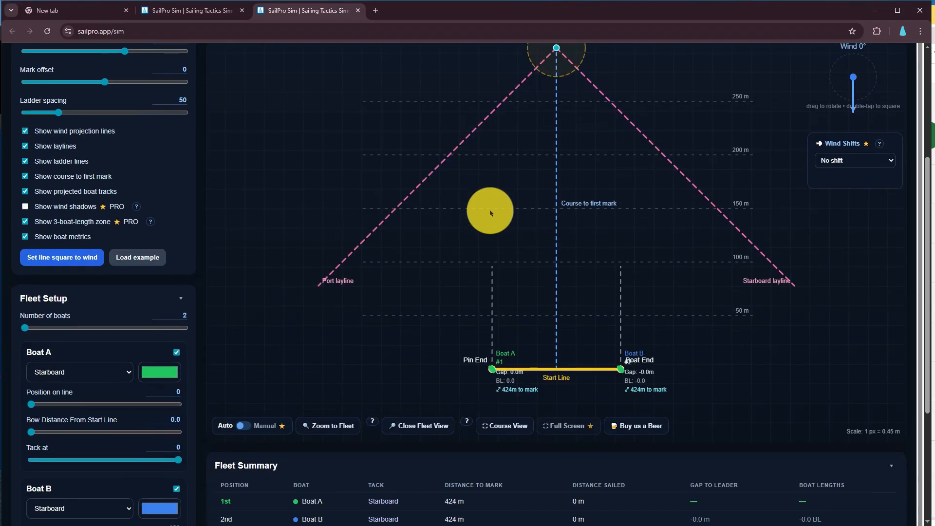
pyautogui.scroll(-4, 482, 313)
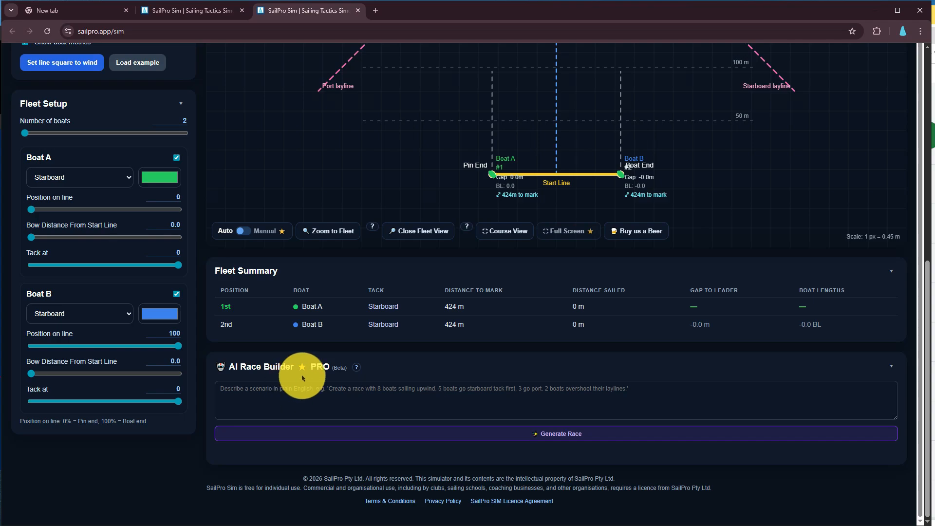
pyautogui.click(278, 385)
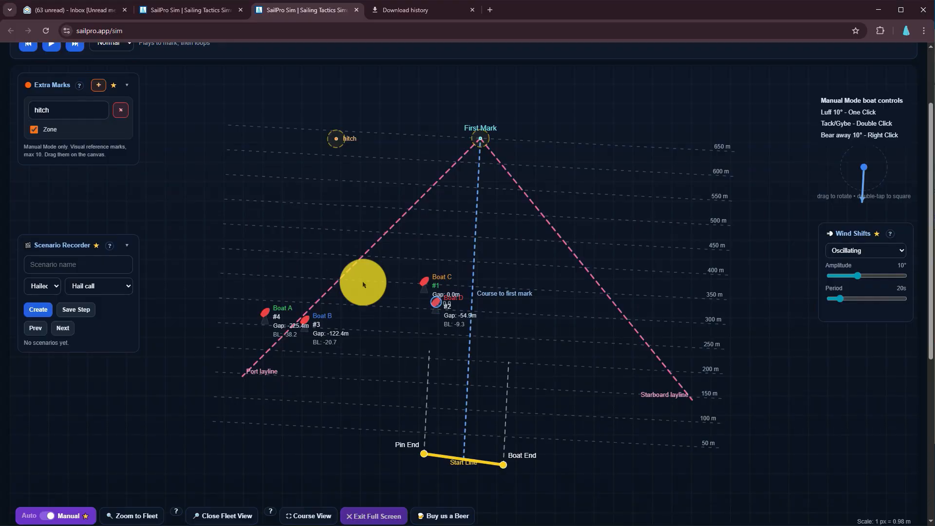
pyautogui.scroll(-3, 363, 285)
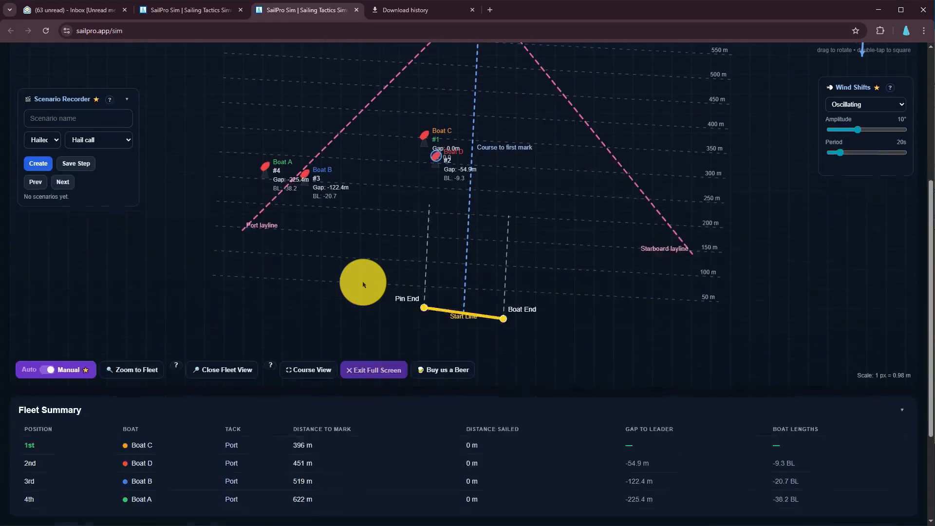
pyautogui.scroll(4, 363, 285)
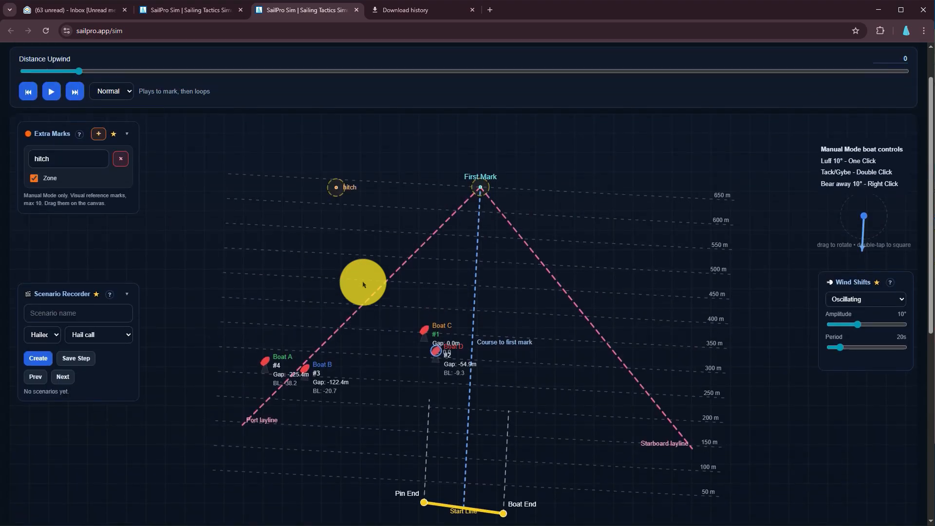
pyautogui.scroll(1, 363, 285)
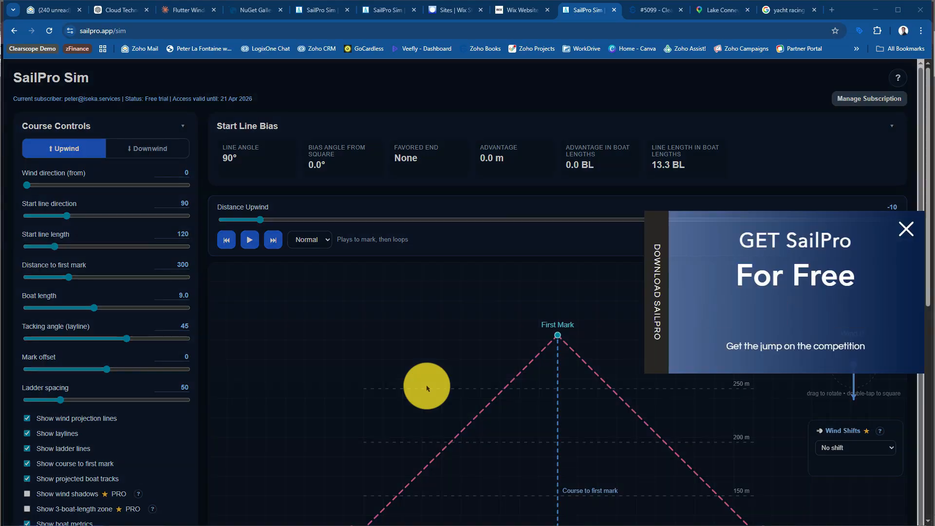
# Dismiss the SailPro download pop-up and turn on the 3-boat-length zone around the first mark
pyautogui.click(904, 228)
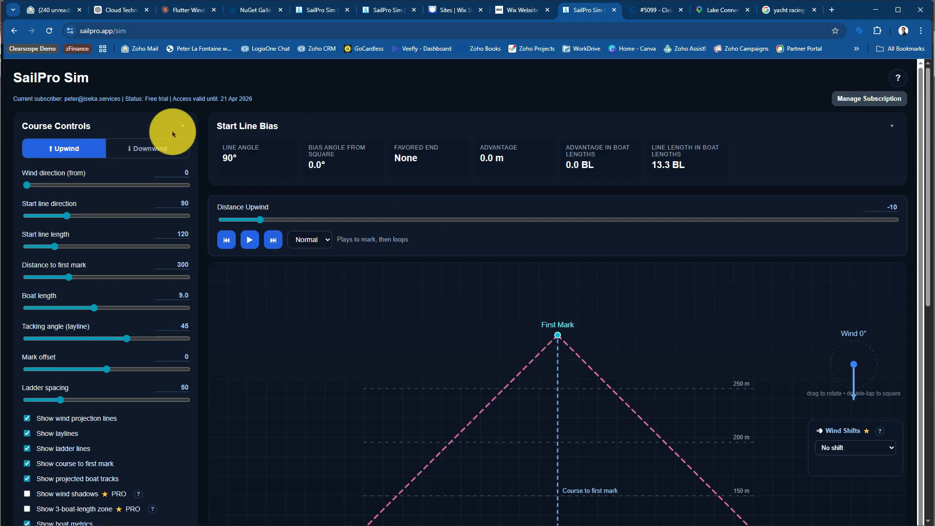
pyautogui.scroll(-2, 317, 244)
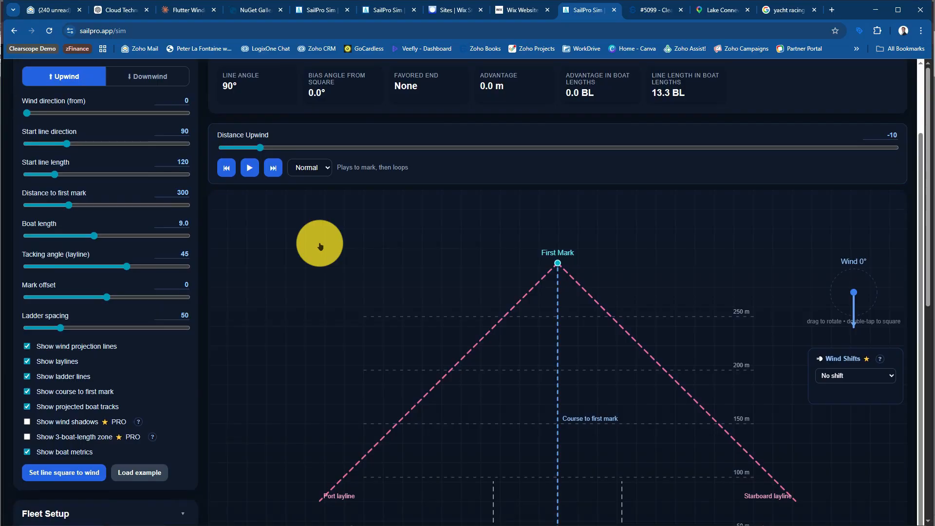
pyautogui.scroll(-5, 320, 246)
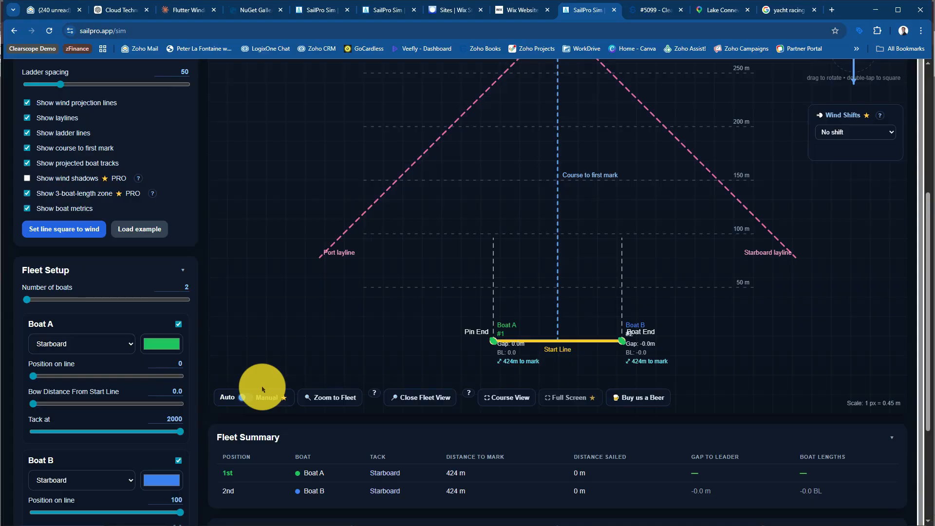
pyautogui.scroll(2, 245, 279)
pyautogui.scroll(5, 300, 262)
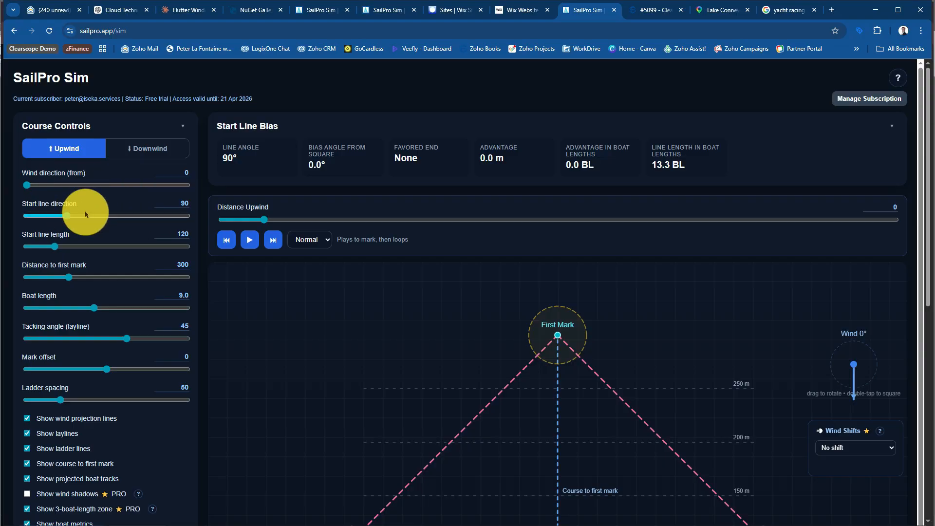
# Vary the start line length to 107 and 315, and leave it at 215
pyautogui.scroll(-2, 509, 304)
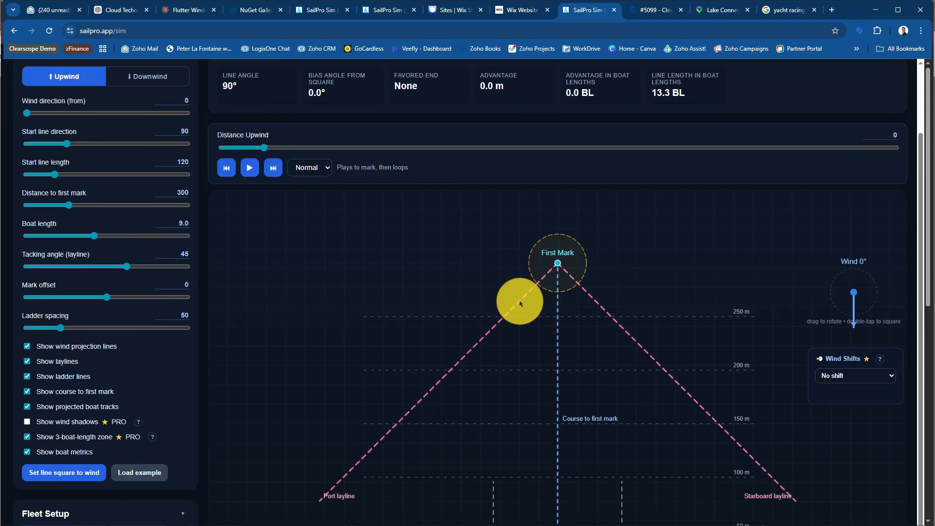
pyautogui.scroll(2, 520, 304)
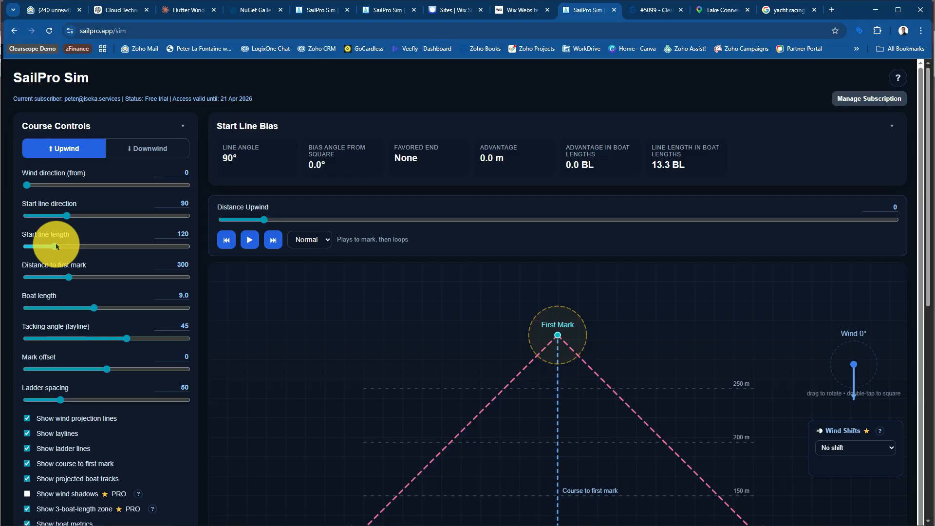
pyautogui.moveTo(56, 246)
pyautogui.mouseDown()
pyautogui.moveTo(77, 239)
pyautogui.moveTo(51, 237)
pyautogui.mouseUp()
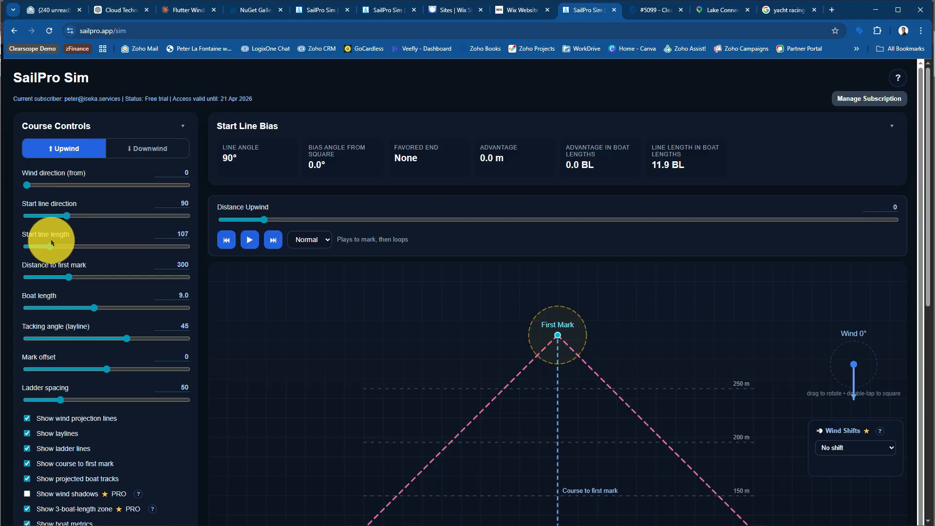
pyautogui.moveTo(54, 247); pyautogui.dragTo(123, 244)
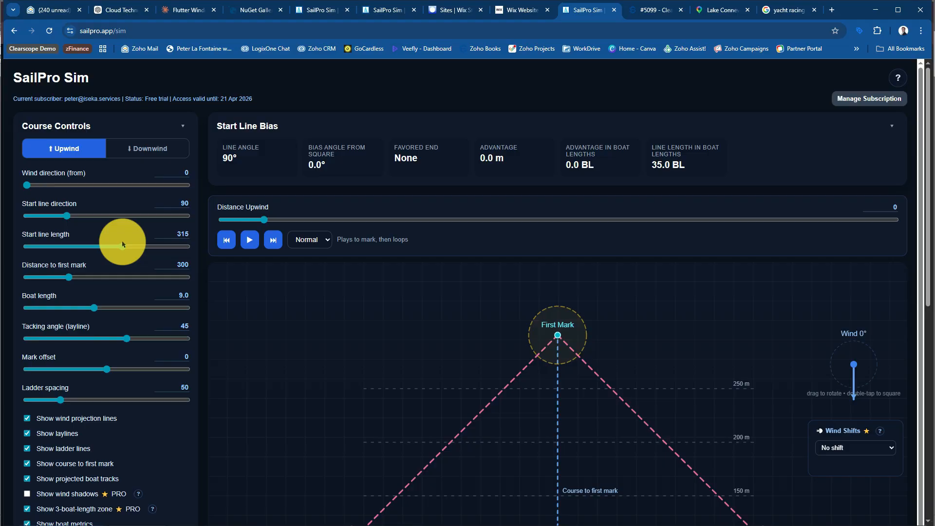
pyautogui.moveTo(123, 244); pyautogui.dragTo(88, 251)
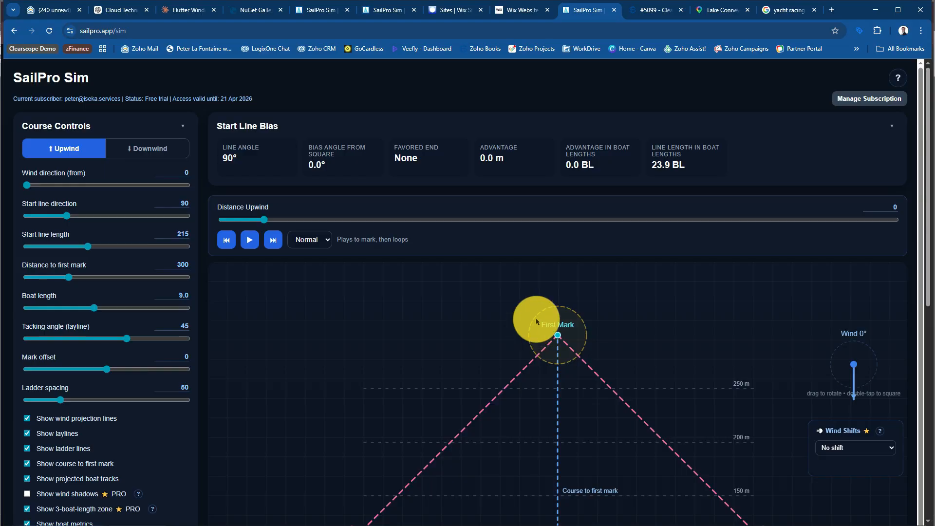
pyautogui.scroll(-1, 568, 323)
pyautogui.scroll(-2, 568, 324)
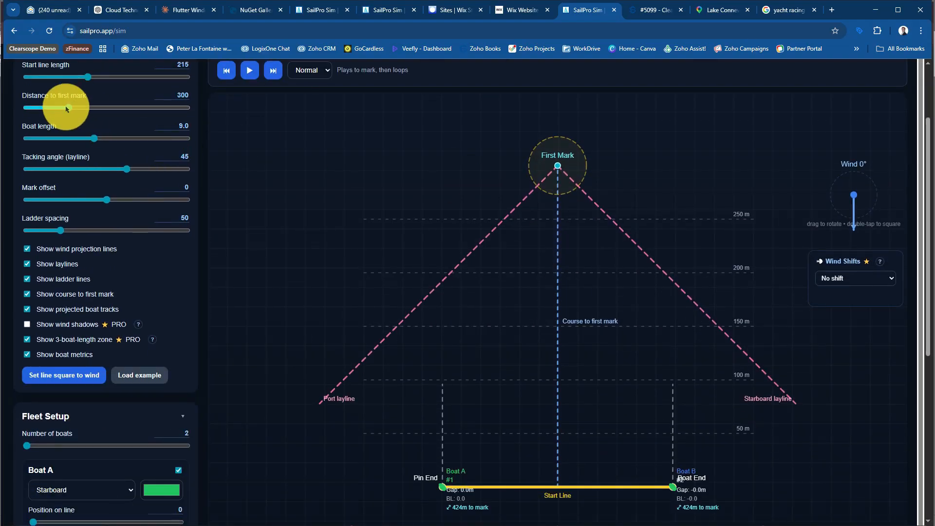
# Set the distance to first mark to 1000, vary the boat length to 10.8 and 13.8, and leave it at 6.2
pyautogui.moveTo(67, 111); pyautogui.dragTo(234, 109)
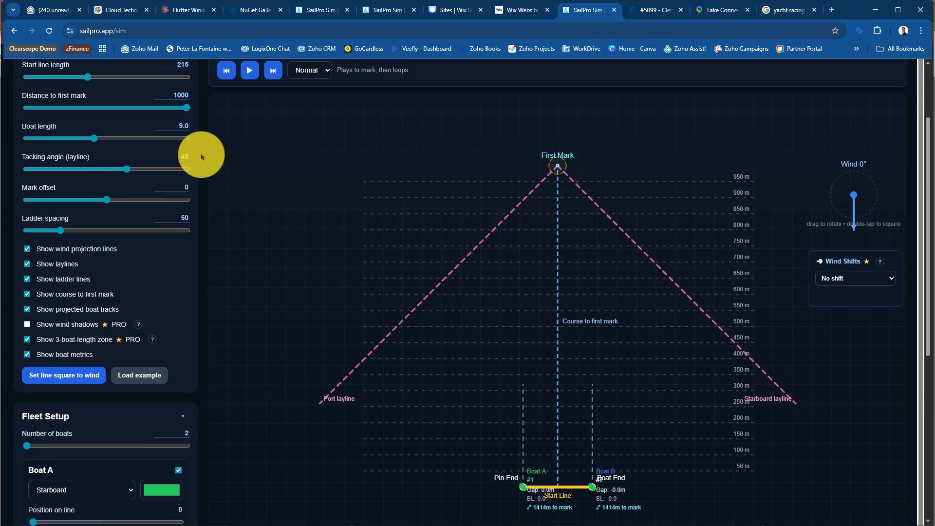
pyautogui.moveTo(187, 106); pyautogui.dragTo(204, 118)
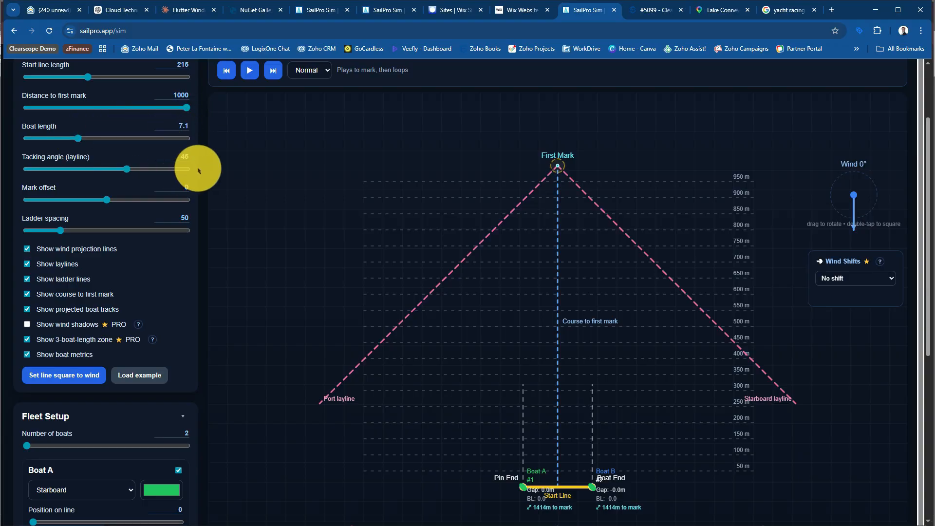
pyautogui.moveTo(79, 140); pyautogui.dragTo(116, 152)
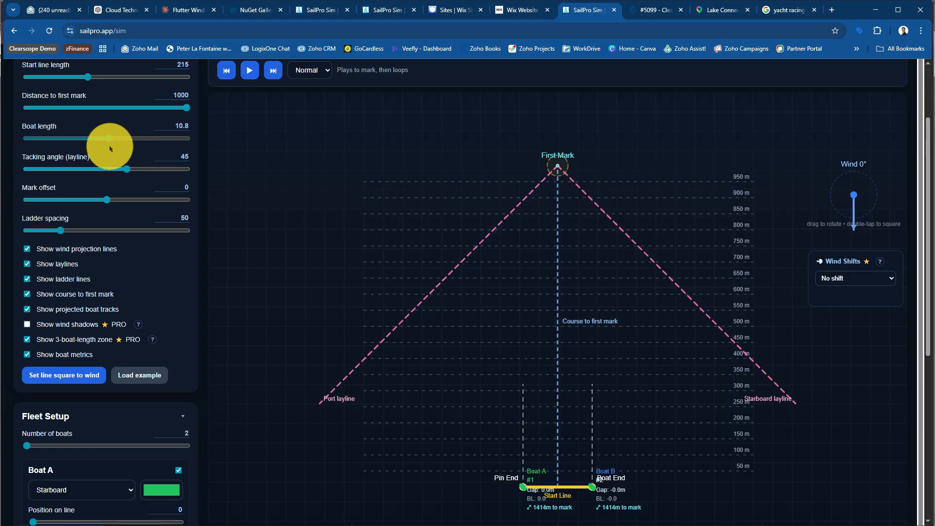
pyautogui.moveTo(110, 149); pyautogui.dragTo(121, 148)
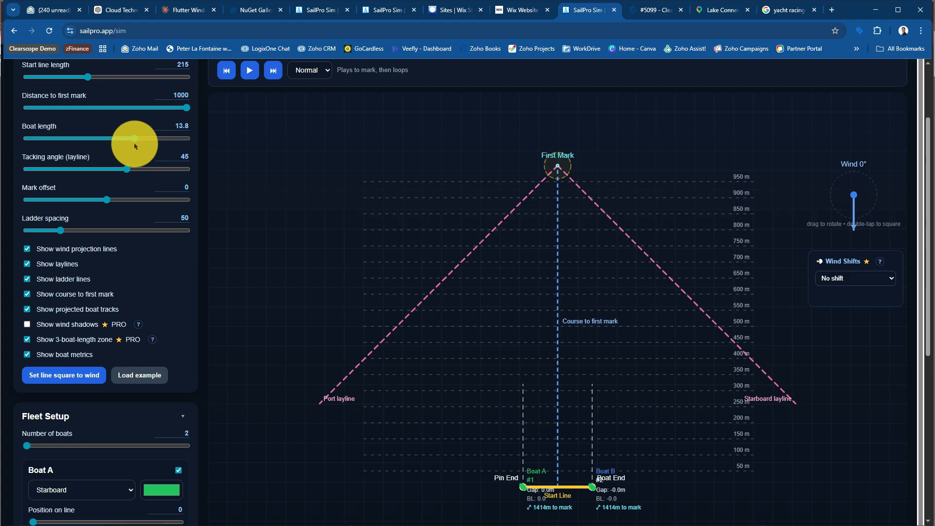
pyautogui.moveTo(133, 142); pyautogui.dragTo(68, 150)
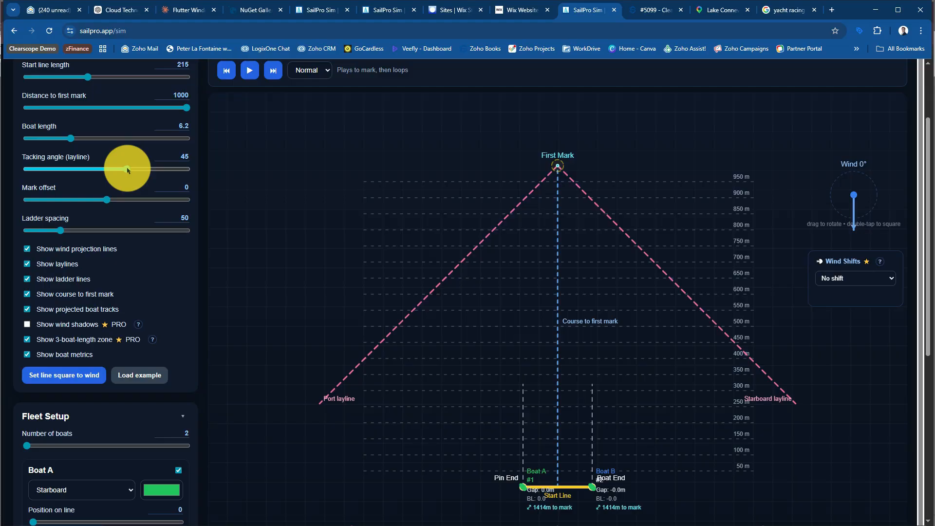
# Try a tacking angle of 46 for the laylines and return it to 45
pyautogui.moveTo(127, 170)
pyautogui.mouseDown()
pyautogui.moveTo(96, 172)
pyautogui.moveTo(132, 174)
pyautogui.mouseUp()
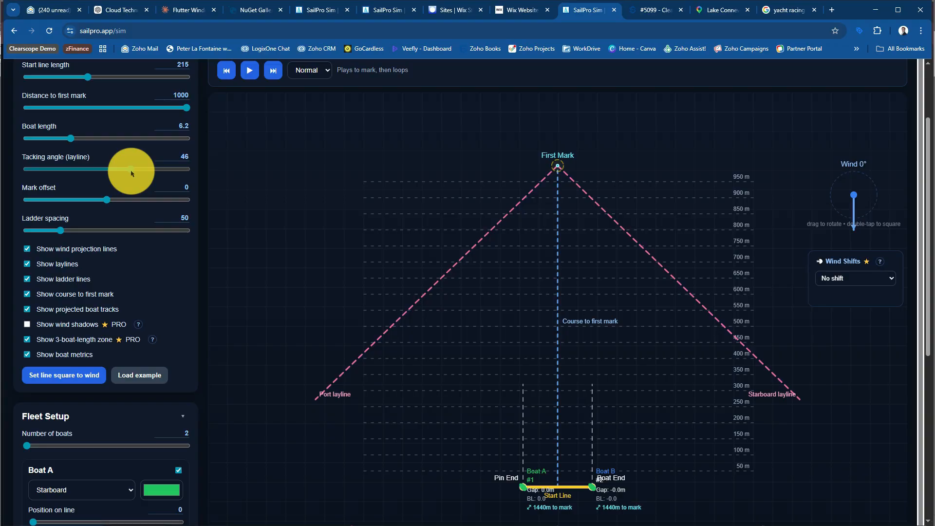
pyautogui.moveTo(130, 172); pyautogui.dragTo(126, 173)
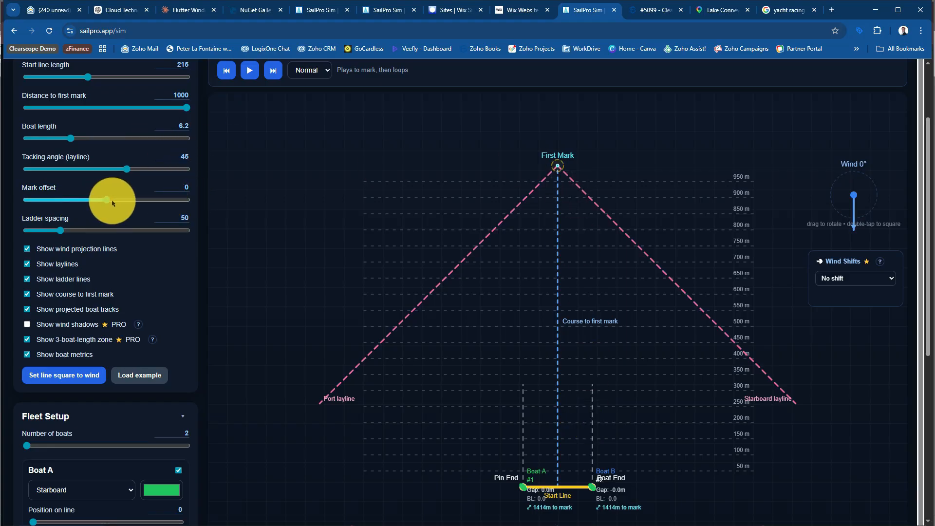
# Set the mark offset to 38 and the ladder spacing to 30
pyautogui.moveTo(112, 201); pyautogui.dragTo(168, 212)
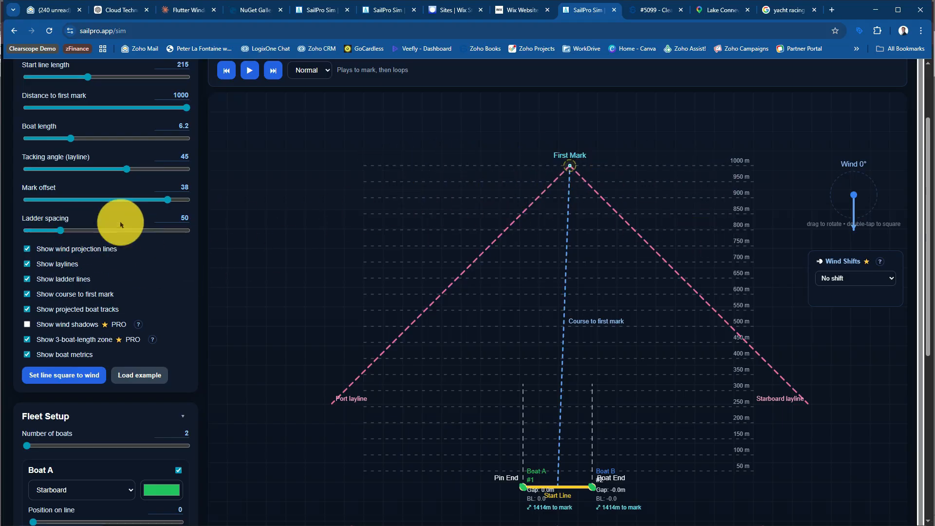
pyautogui.moveTo(63, 233)
pyautogui.mouseDown()
pyautogui.moveTo(45, 231)
pyautogui.moveTo(150, 233)
pyautogui.moveTo(45, 232)
pyautogui.mouseUp()
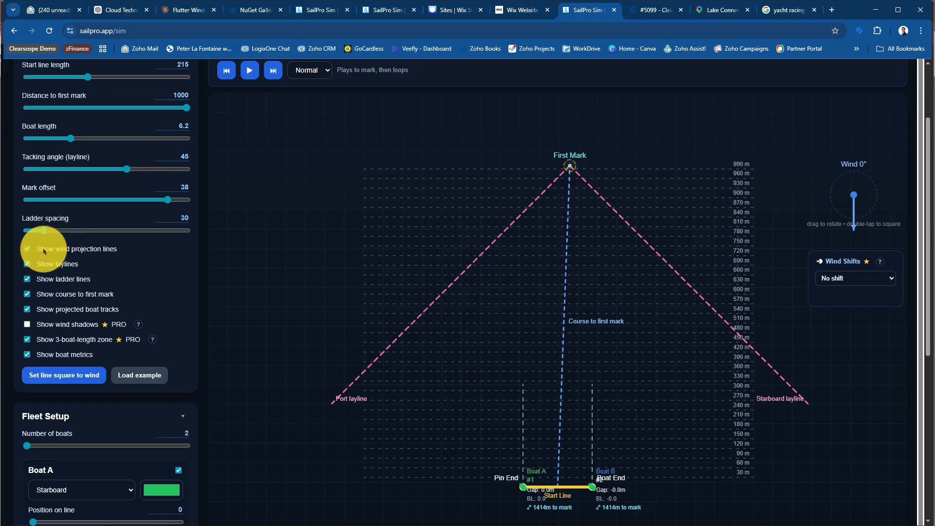
# Toggle the wind projection lines and laylines off and back on, and turn on the wind shadows
pyautogui.click(27, 249)
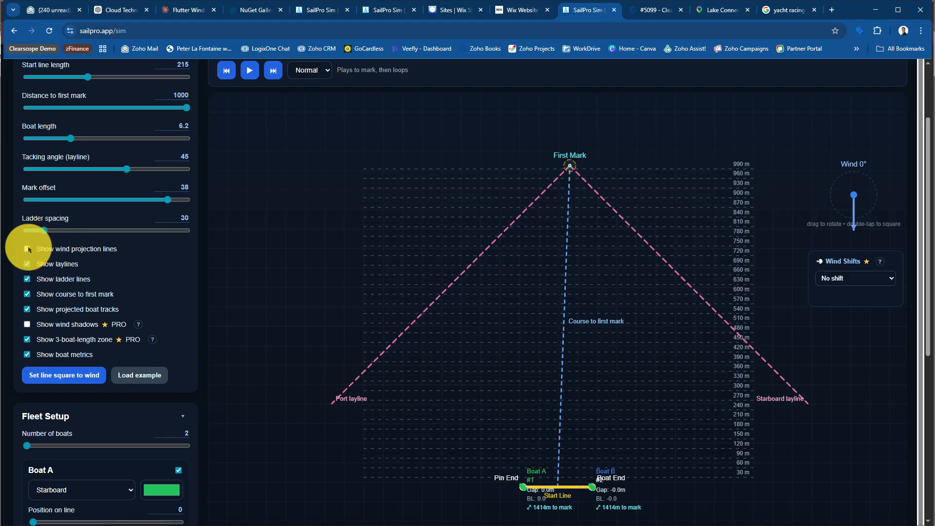
pyautogui.click(27, 249)
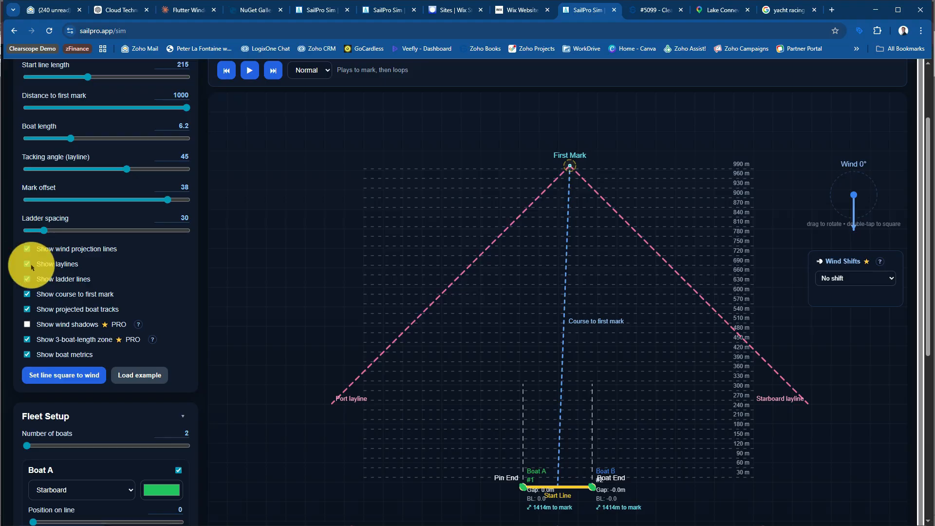
pyautogui.click(27, 263)
pyautogui.click(26, 264)
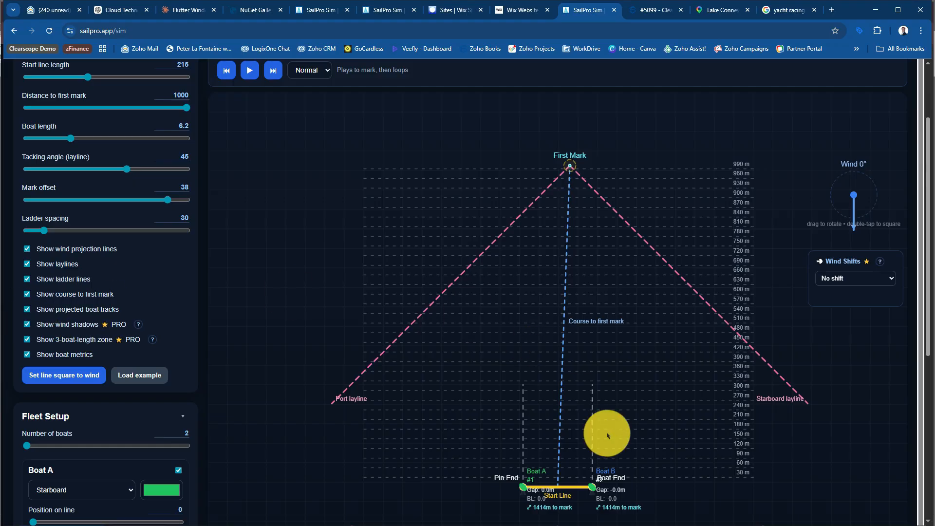
# Zoom in on the fleet at the start line and return to the full course view
pyautogui.scroll(-2, 605, 432)
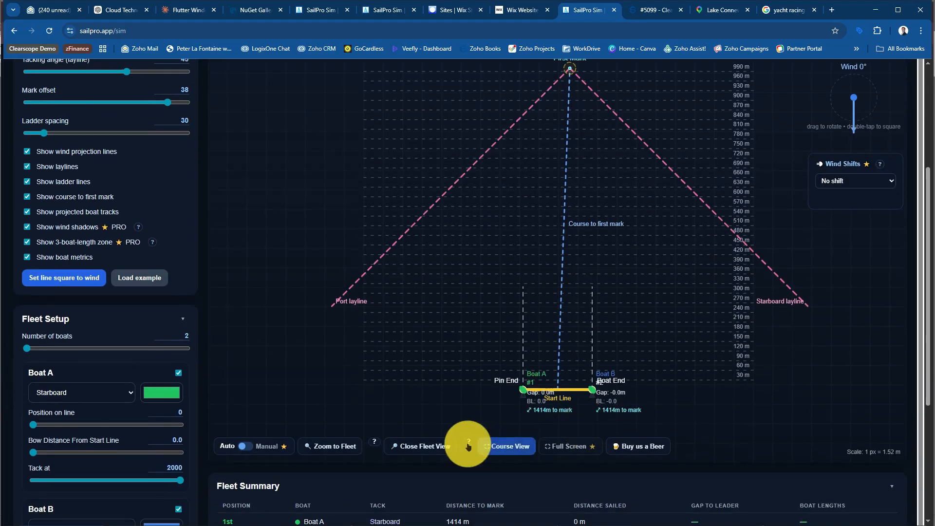
pyautogui.click(345, 445)
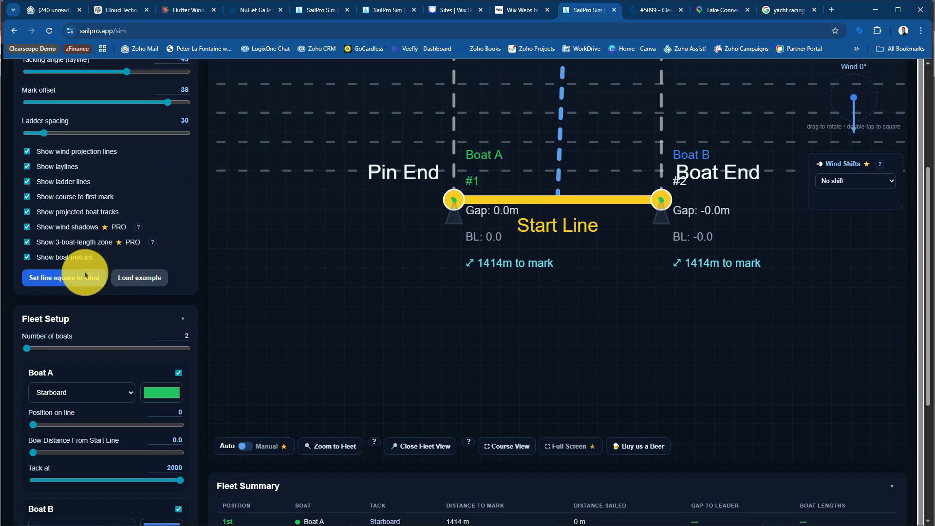
pyautogui.scroll(2, 146, 193)
pyautogui.scroll(4, 146, 205)
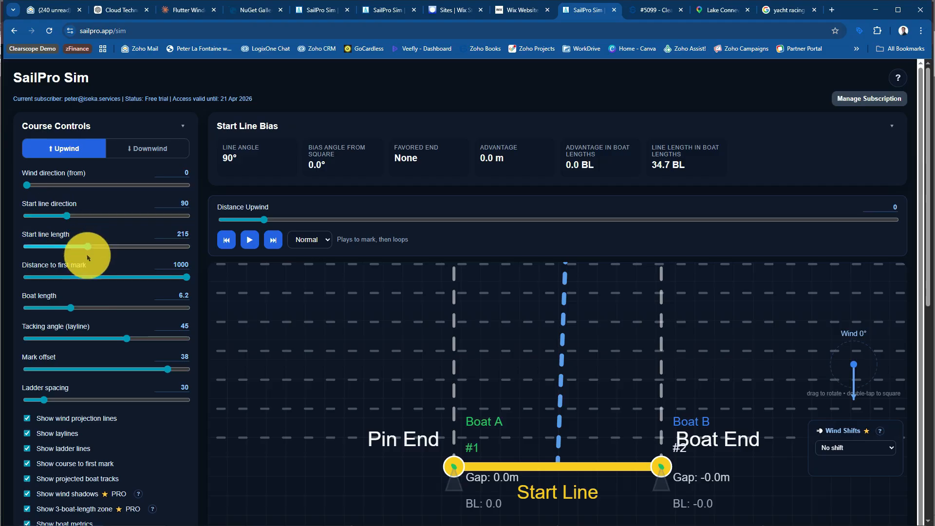
pyautogui.scroll(-2, 122, 348)
pyautogui.scroll(-3, 130, 355)
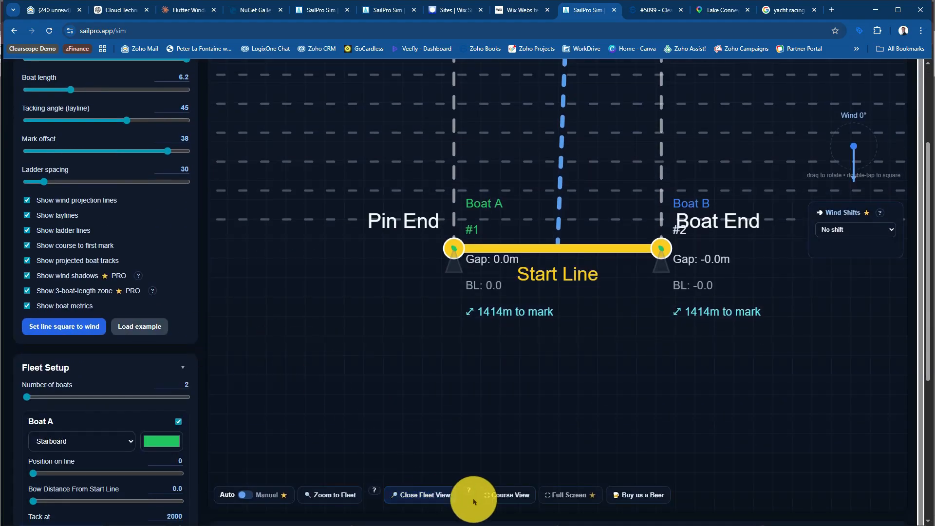
pyautogui.click(504, 498)
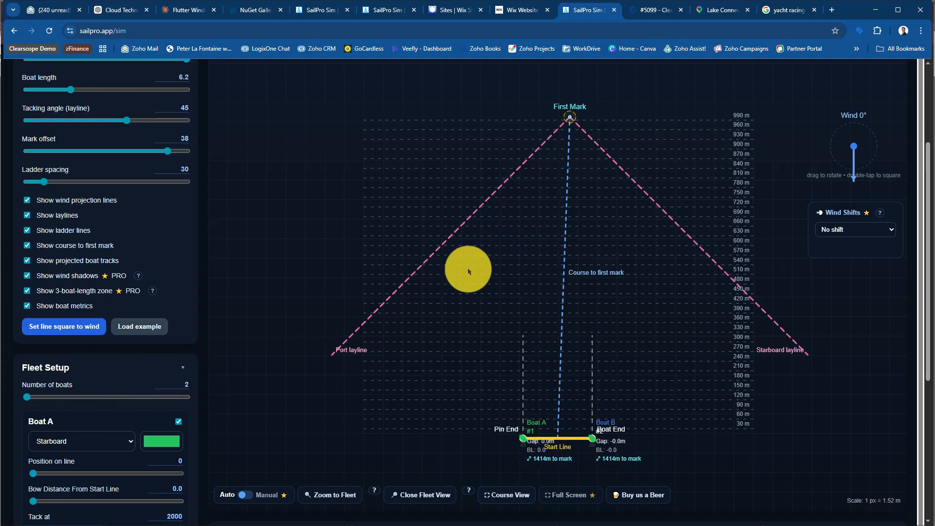
# Set the number of boats to 8 and look through the individual boat settings in the fleet setup
pyautogui.moveTo(31, 398); pyautogui.dragTo(201, 403)
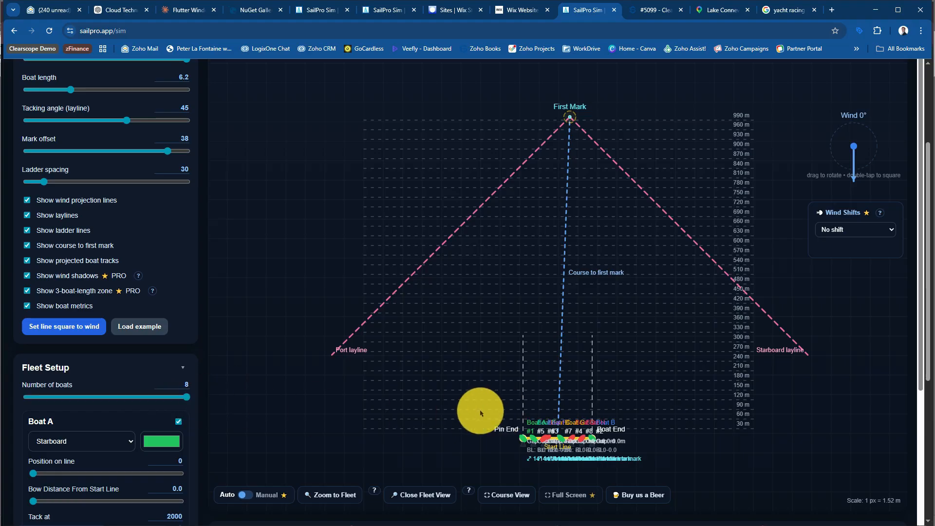
pyautogui.scroll(-4, 83, 375)
pyautogui.scroll(-3, 88, 390)
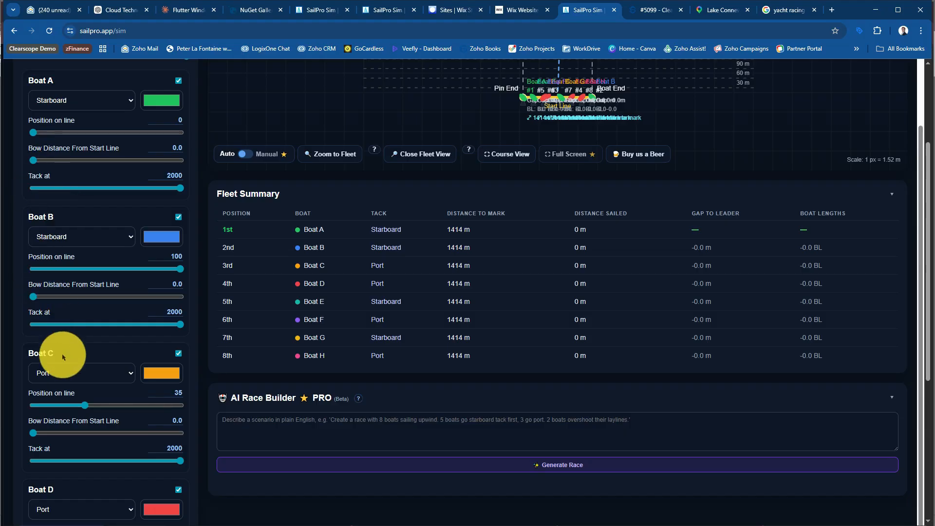
pyautogui.scroll(-2, 108, 365)
pyautogui.scroll(2, 107, 366)
pyautogui.scroll(3, 106, 366)
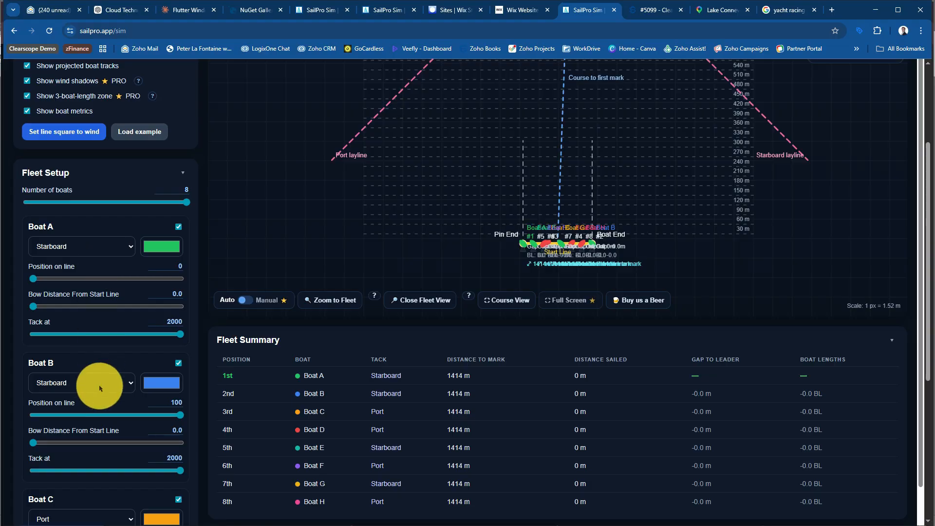
# Set both Boat C and Boat D to starboard tack
pyautogui.scroll(-2, 90, 429)
pyautogui.click(89, 425)
pyautogui.click(75, 438)
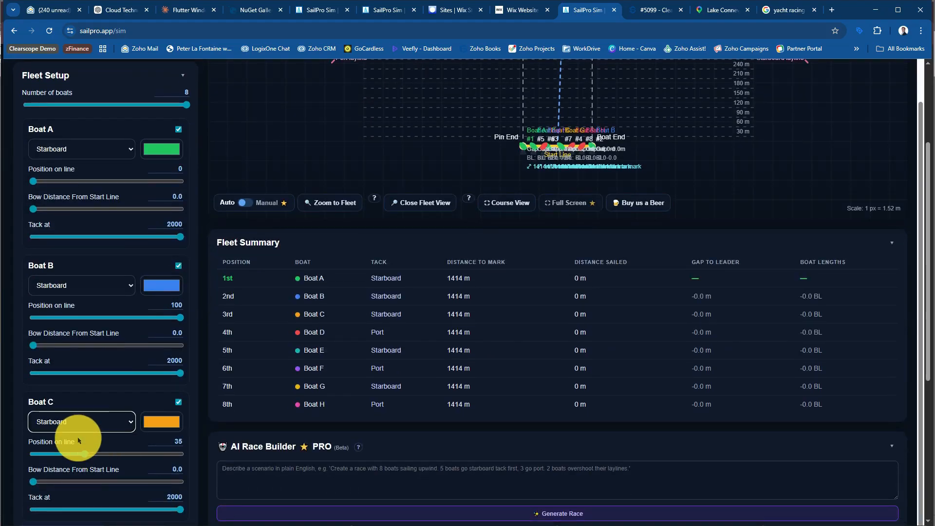
pyautogui.scroll(-5, 87, 389)
pyautogui.scroll(-1, 99, 414)
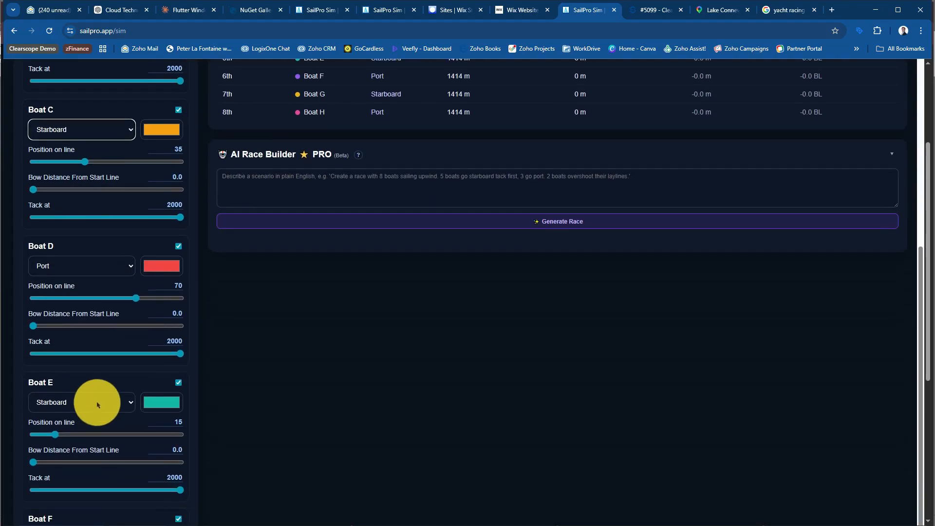
pyautogui.click(67, 265)
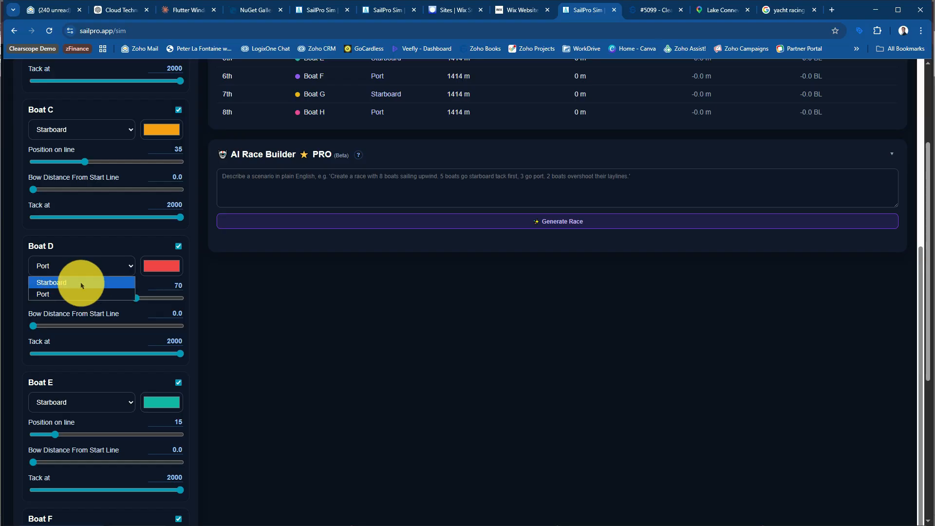
pyautogui.click(79, 282)
pyautogui.scroll(-2, 81, 286)
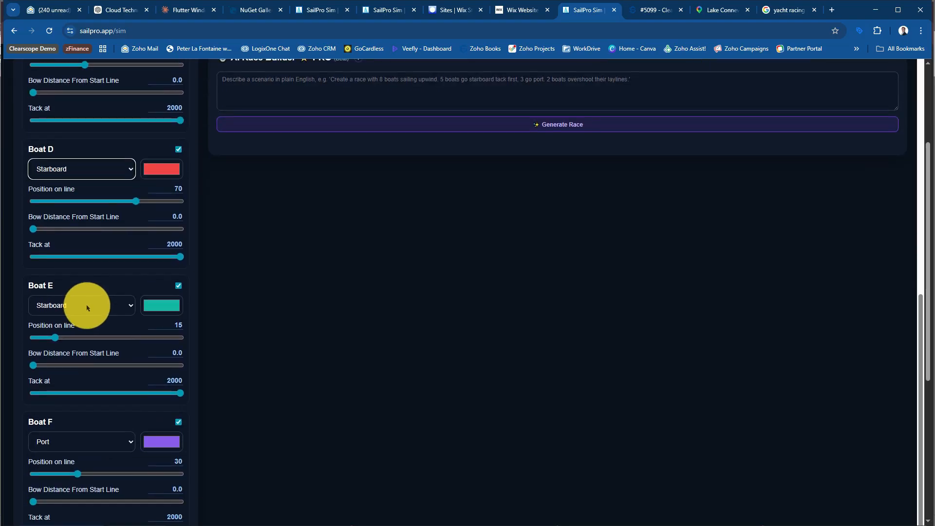
# Set Boat A's tack distance to 270
pyautogui.scroll(10, 87, 308)
pyautogui.scroll(3, 87, 308)
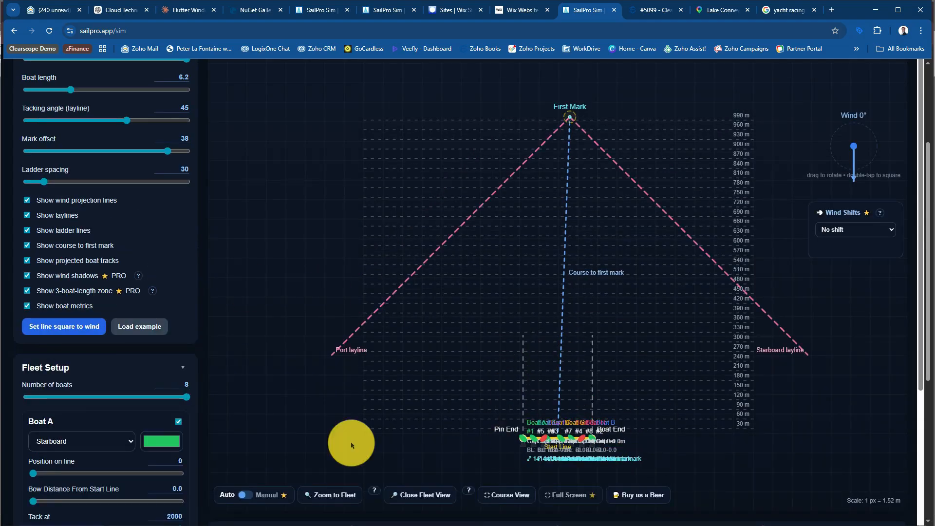
pyautogui.scroll(-2, 141, 449)
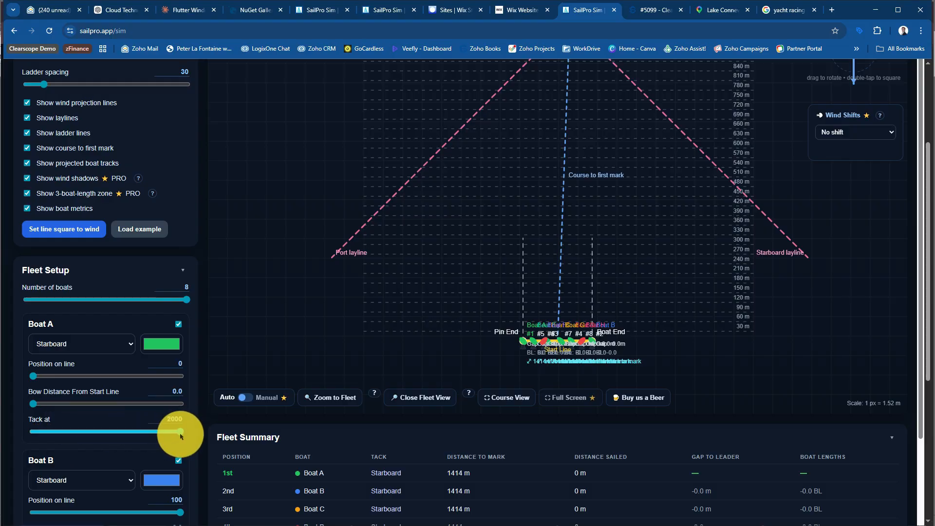
pyautogui.moveTo(169, 437); pyautogui.dragTo(54, 428)
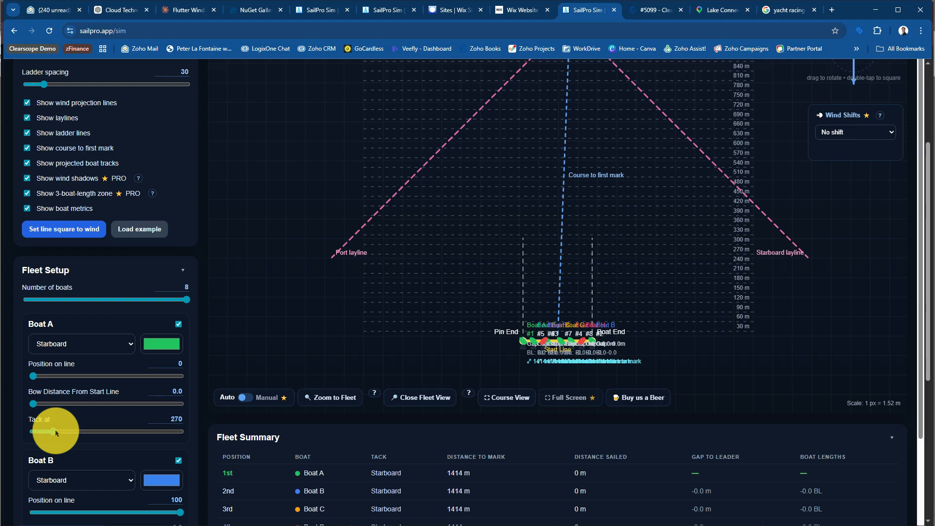
# Set the wind direction to 10 and check its effect on the course and the start line bias figures
pyautogui.scroll(3, 358, 379)
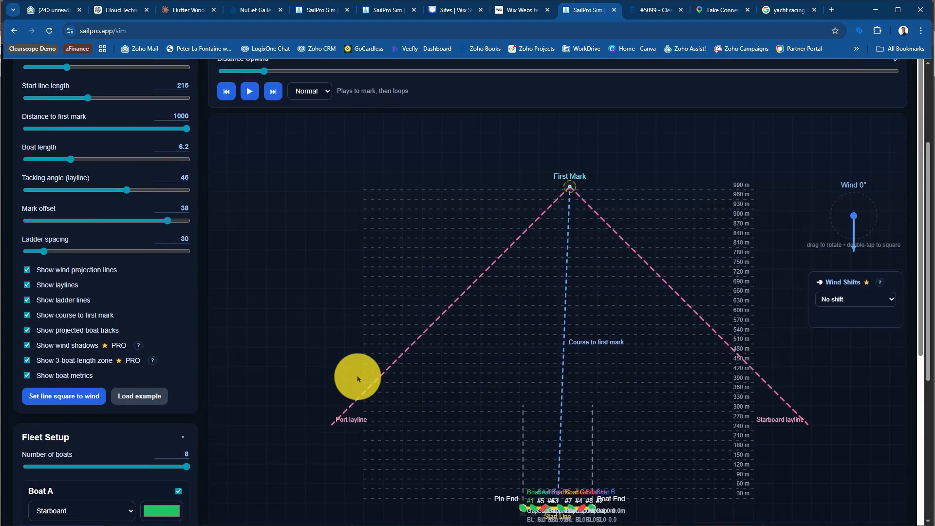
pyautogui.scroll(3, 367, 211)
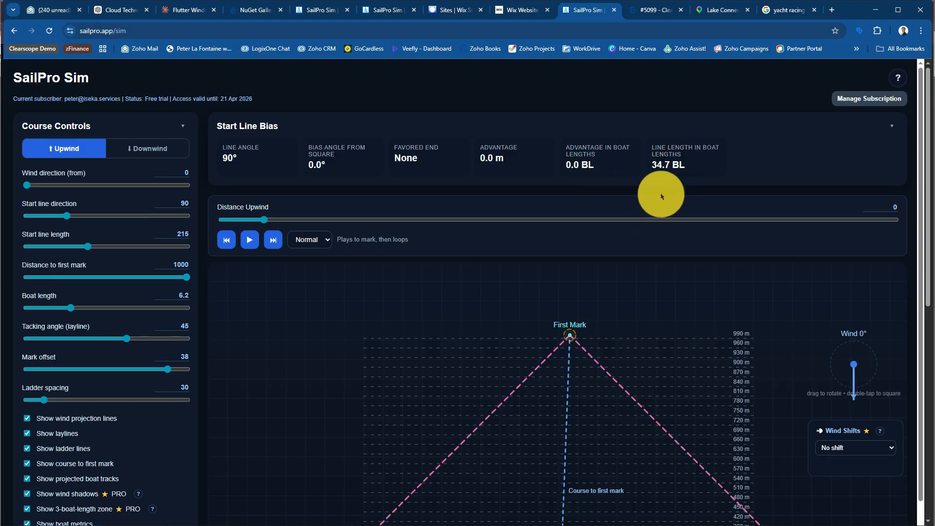
pyautogui.scroll(-4, 616, 326)
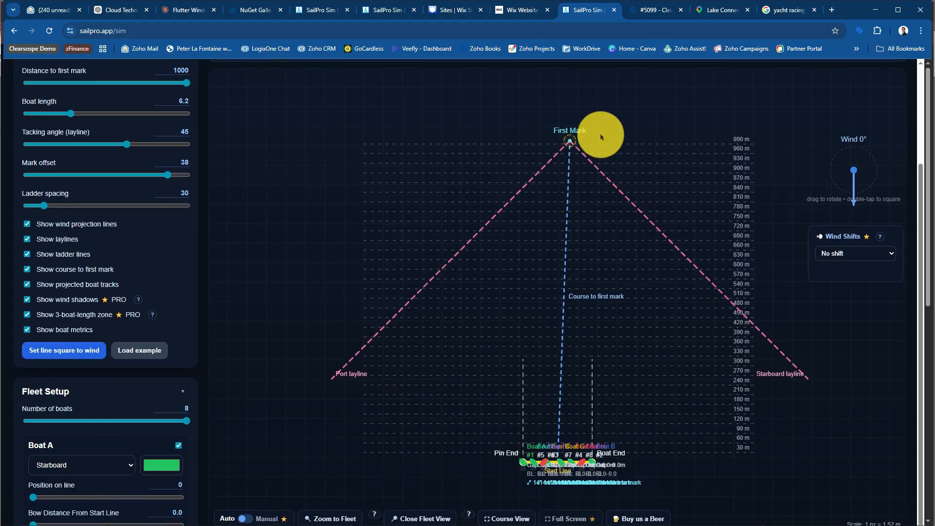
pyautogui.scroll(4, 595, 136)
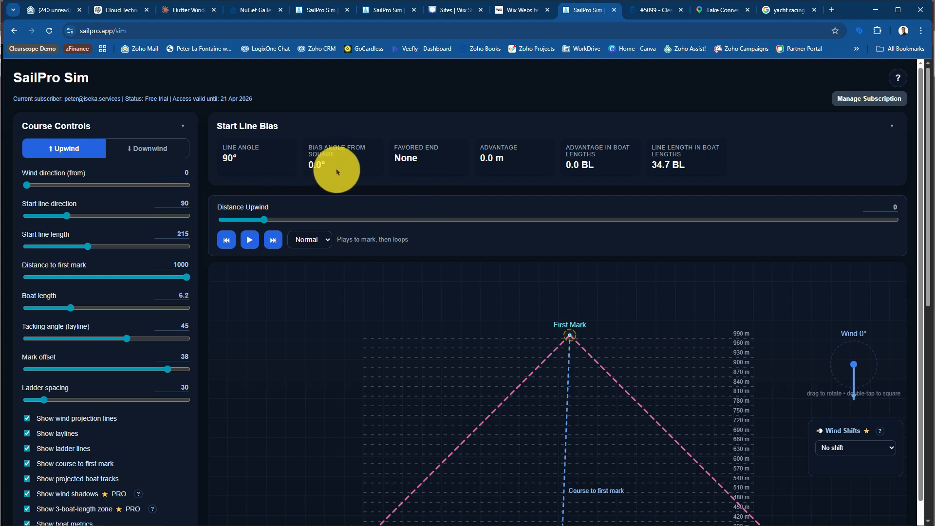
pyautogui.scroll(-3, 482, 341)
pyautogui.scroll(3, 484, 349)
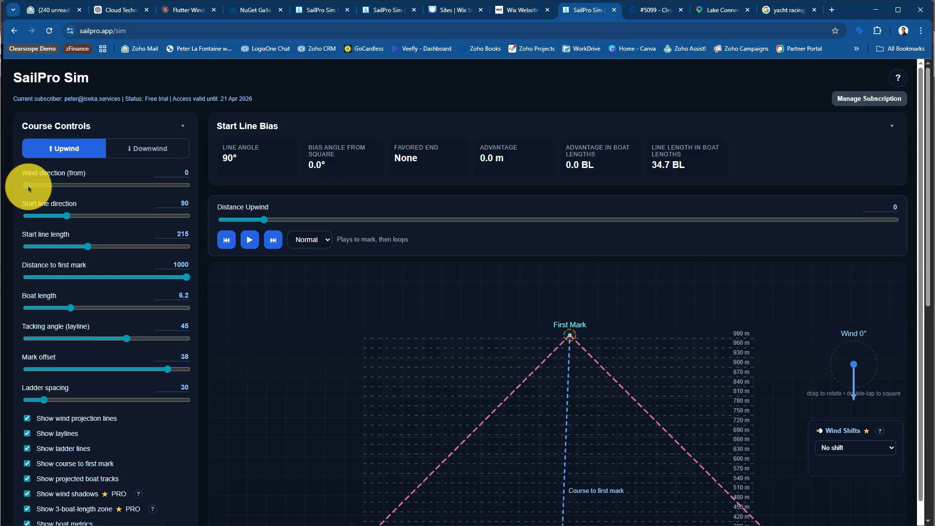
pyautogui.moveTo(28, 188); pyautogui.dragTo(32, 188)
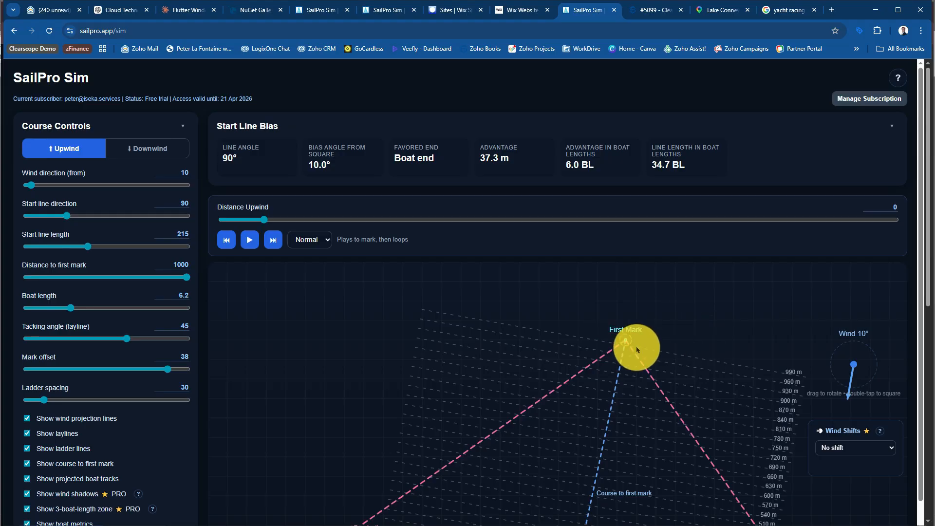
pyautogui.scroll(-2, 645, 339)
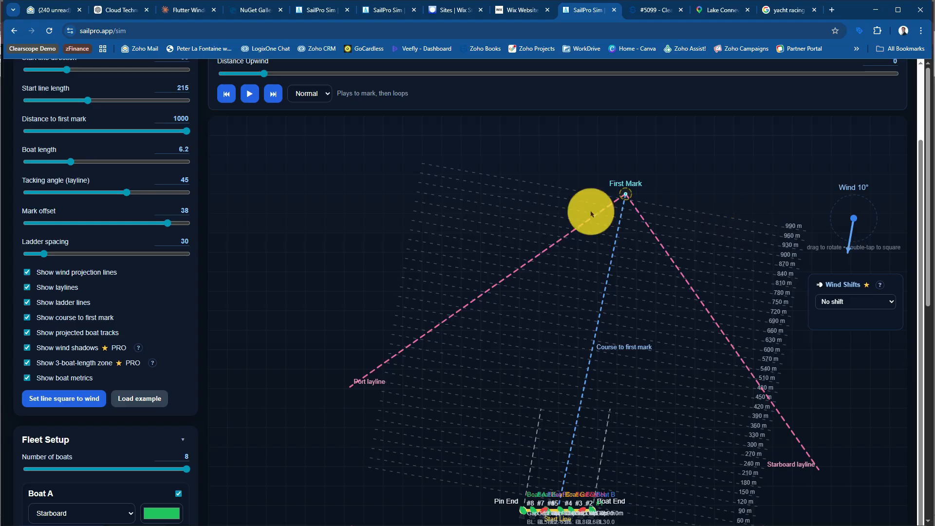
pyautogui.scroll(3, 522, 230)
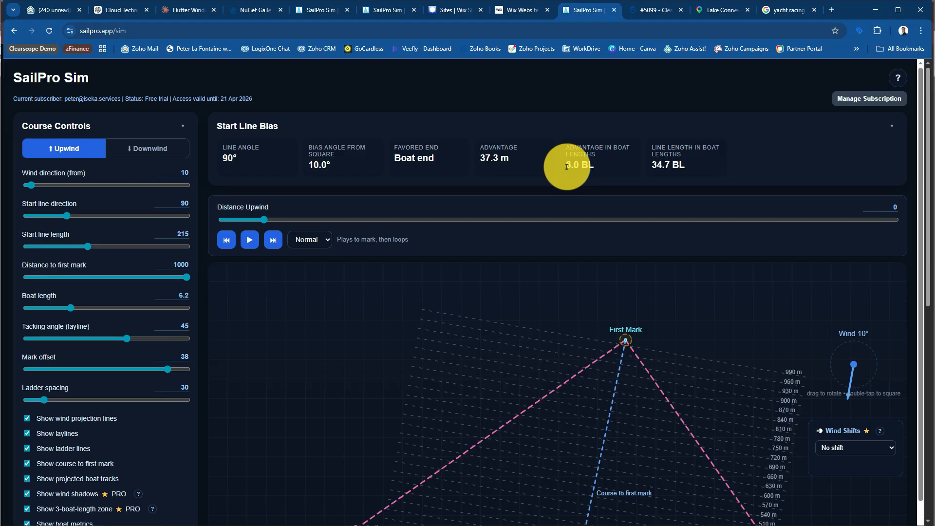
pyautogui.scroll(-2, 552, 263)
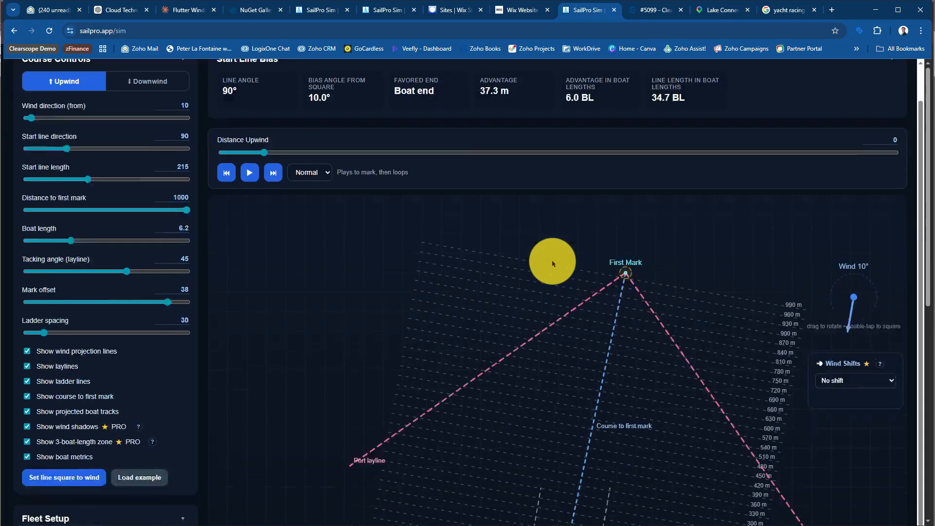
pyautogui.scroll(-1, 553, 264)
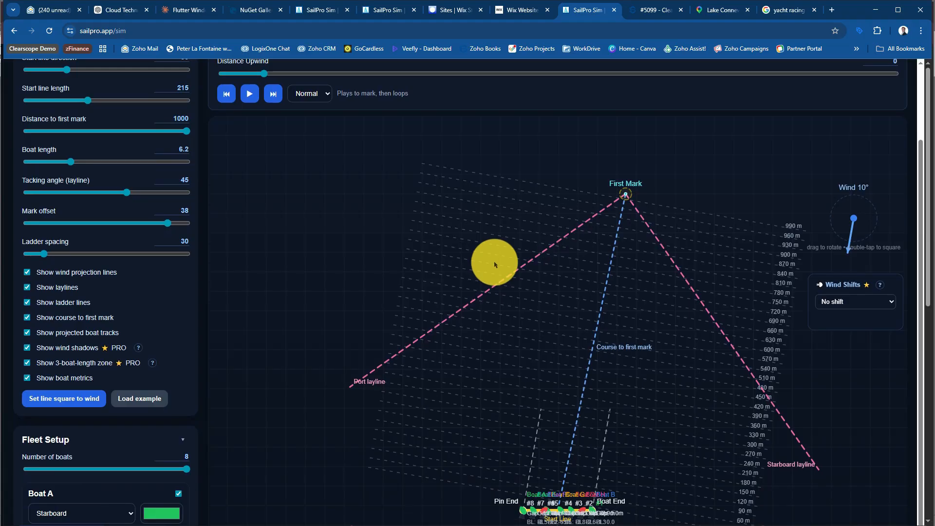
pyautogui.scroll(3, 494, 264)
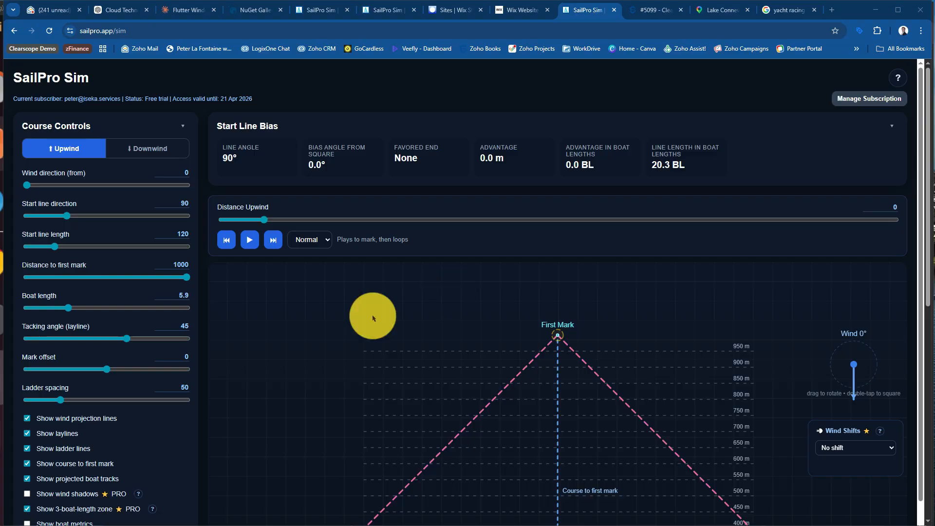
# Start playing the race upwind from the start line and show the boat metrics on the course
pyautogui.scroll(-5, 185, 419)
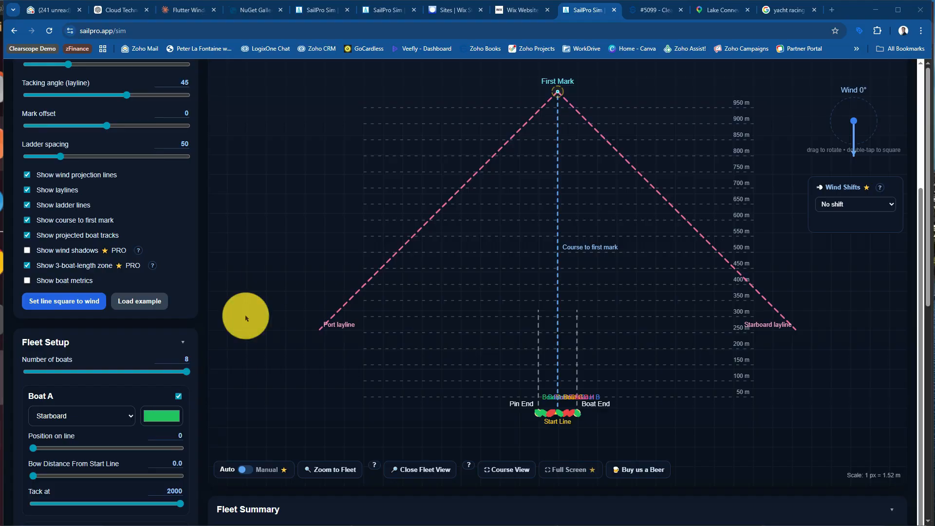
pyautogui.scroll(4, 302, 311)
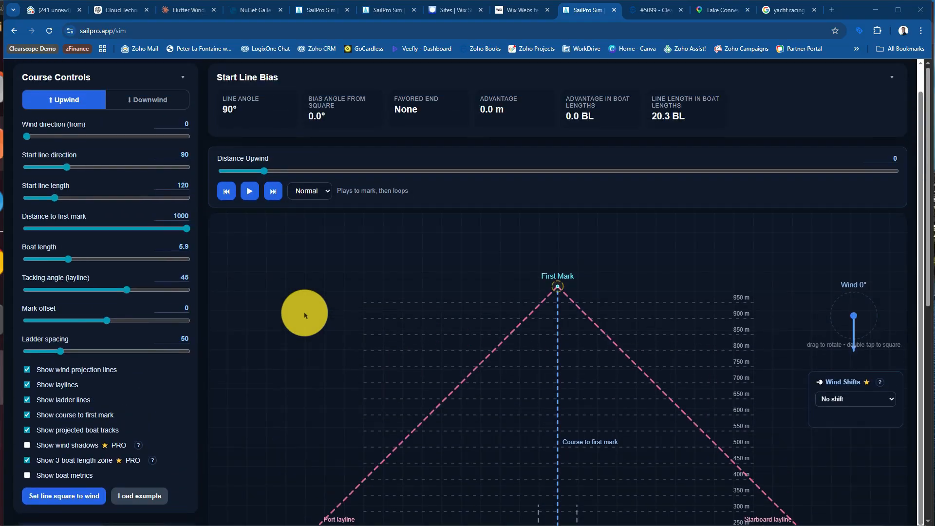
pyautogui.click(245, 197)
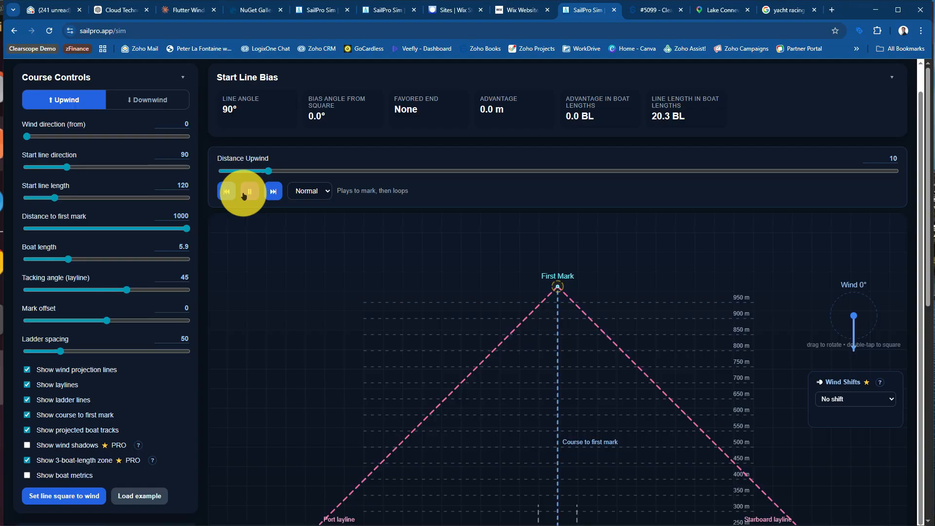
pyautogui.scroll(-3, 425, 356)
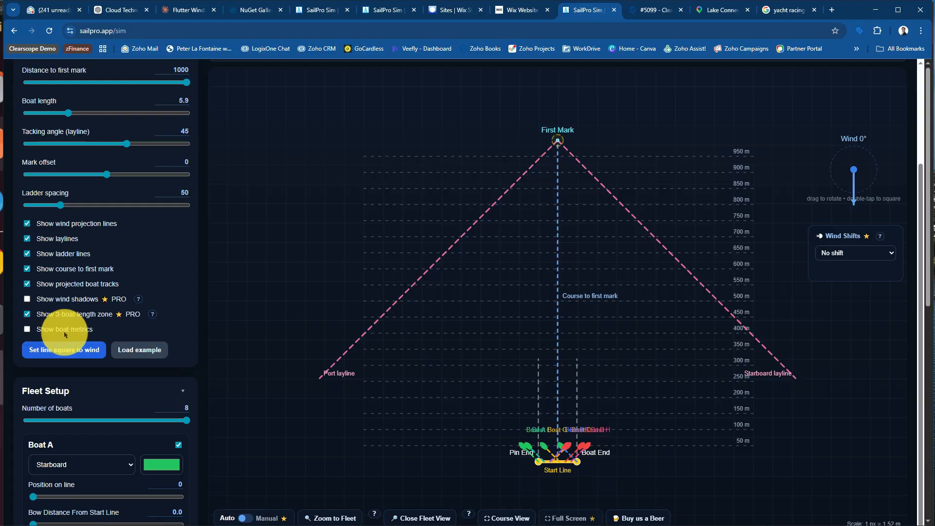
pyautogui.click(53, 329)
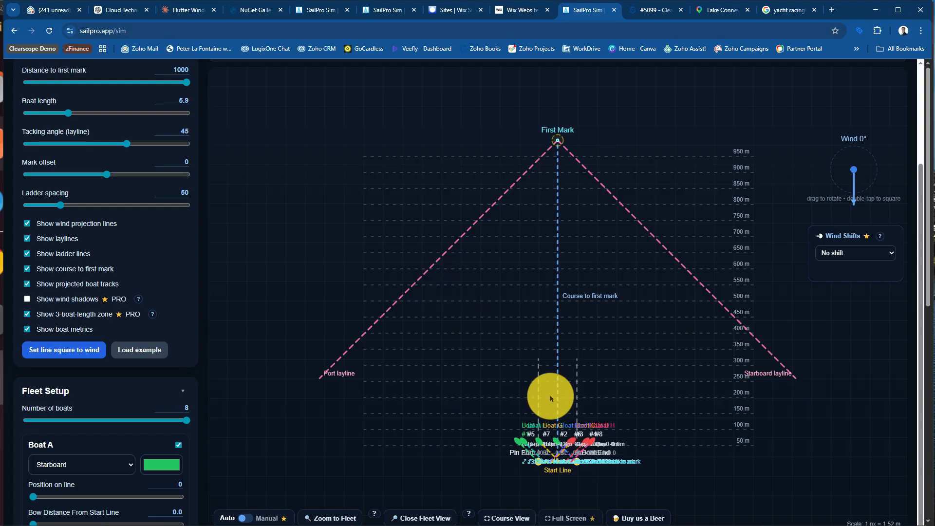
# Zoom the course display in to the fleet while the race plays
pyautogui.scroll(-1, 599, 380)
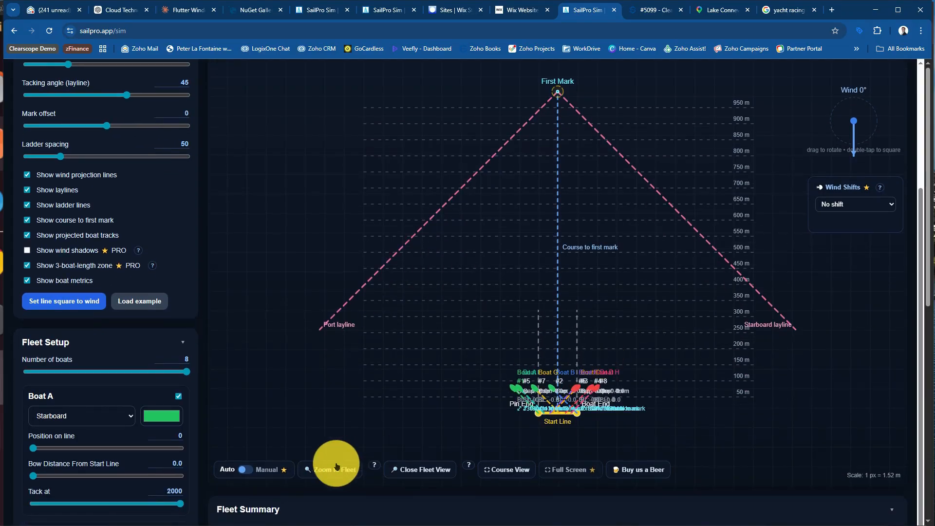
pyautogui.click(327, 467)
pyautogui.scroll(1, 641, 350)
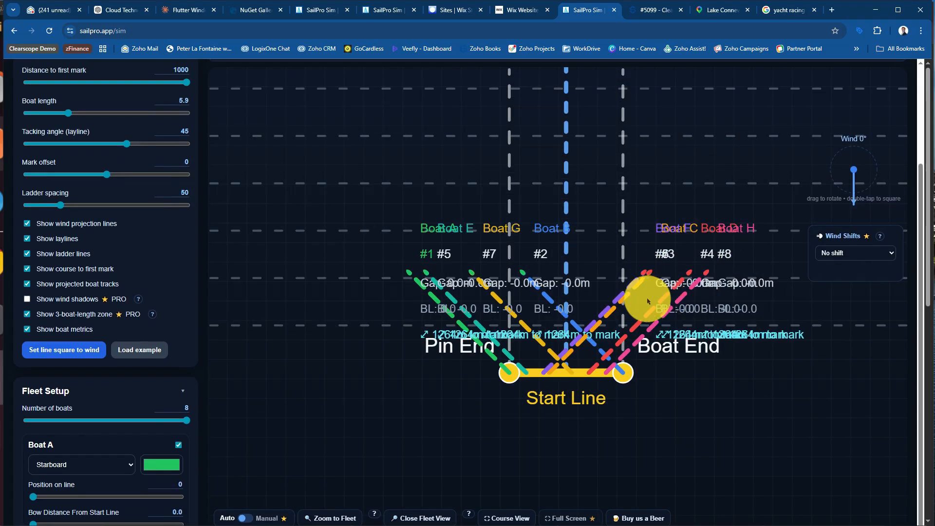
# Set the wind shifts to Oscillating with a period of 35 s
pyautogui.click(844, 254)
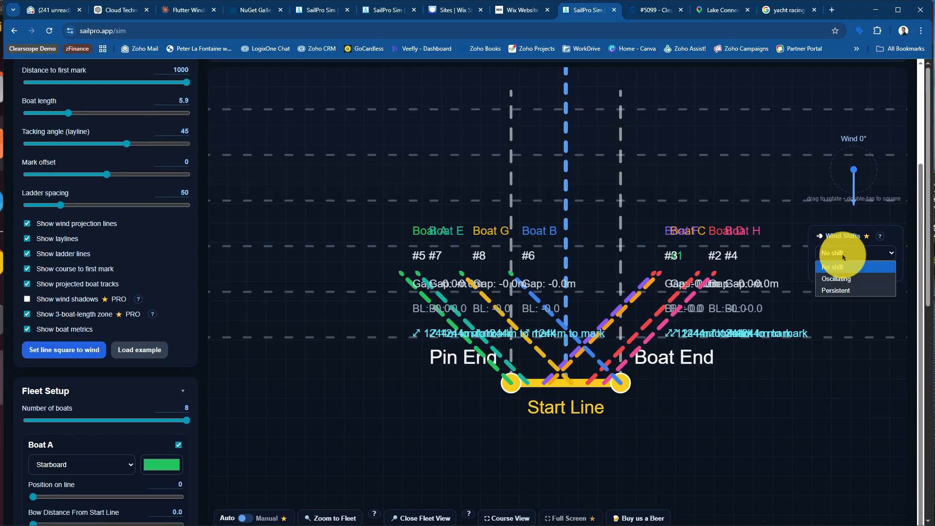
pyautogui.click(846, 280)
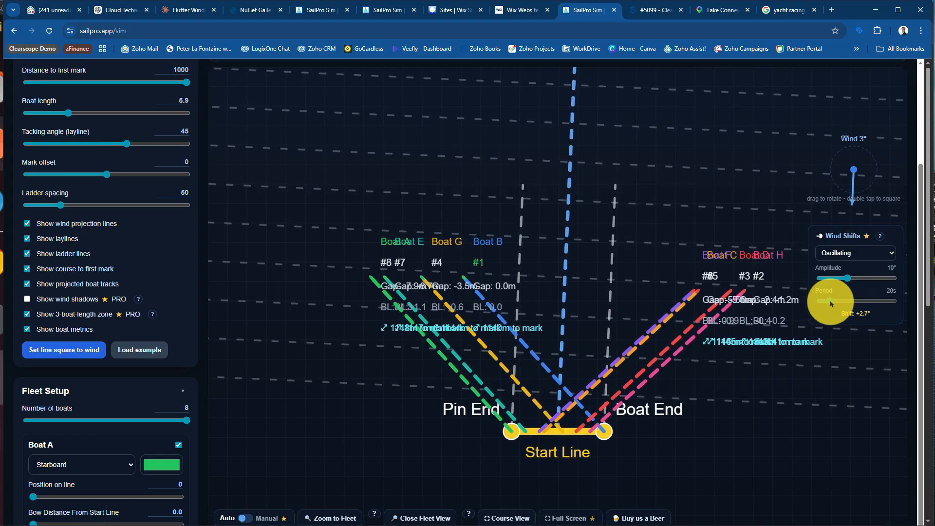
pyautogui.moveTo(832, 304); pyautogui.dragTo(838, 303)
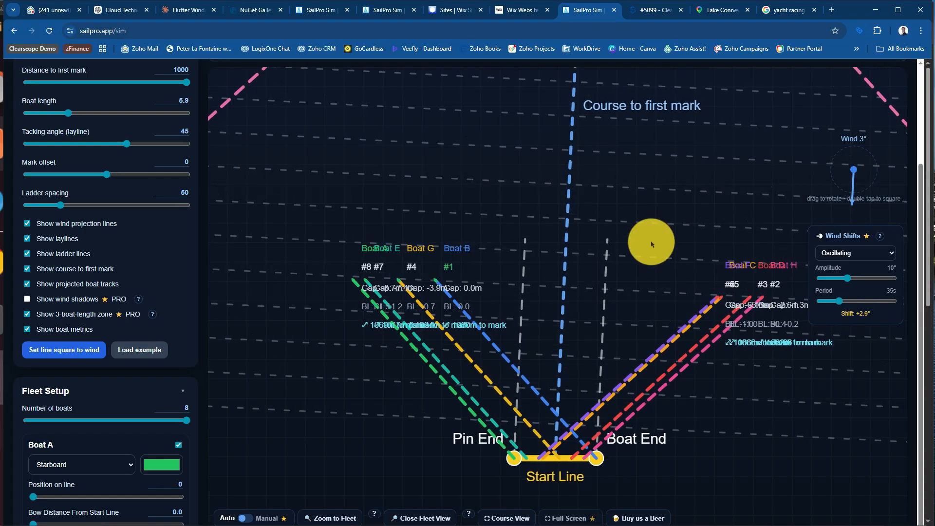
# Switch to the close fleet view and return to the full course view
pyautogui.scroll(-3, 651, 244)
pyautogui.scroll(4, 651, 244)
pyautogui.scroll(-2, 637, 263)
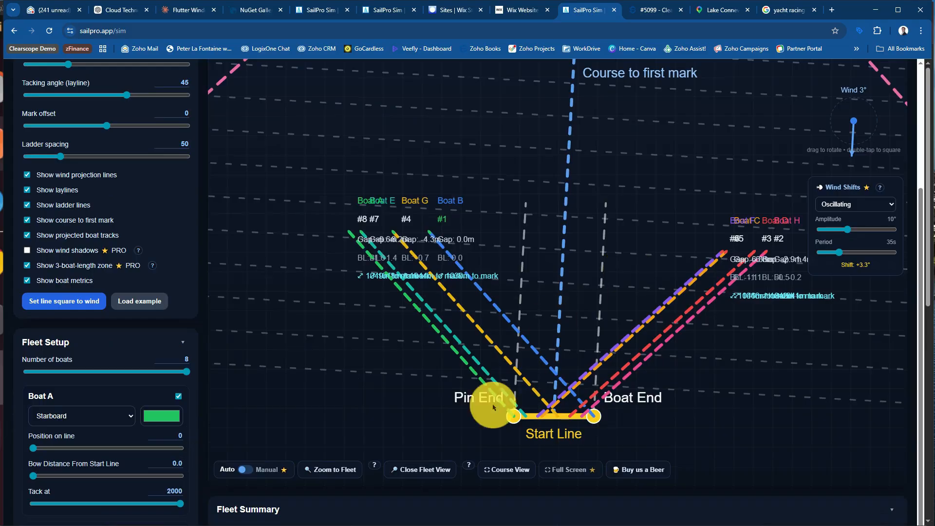
pyautogui.click(457, 466)
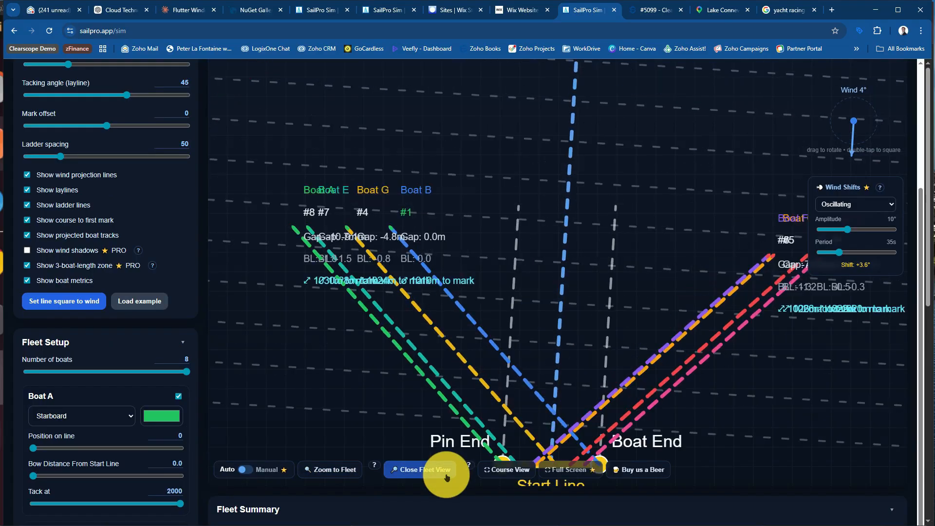
pyautogui.click(504, 470)
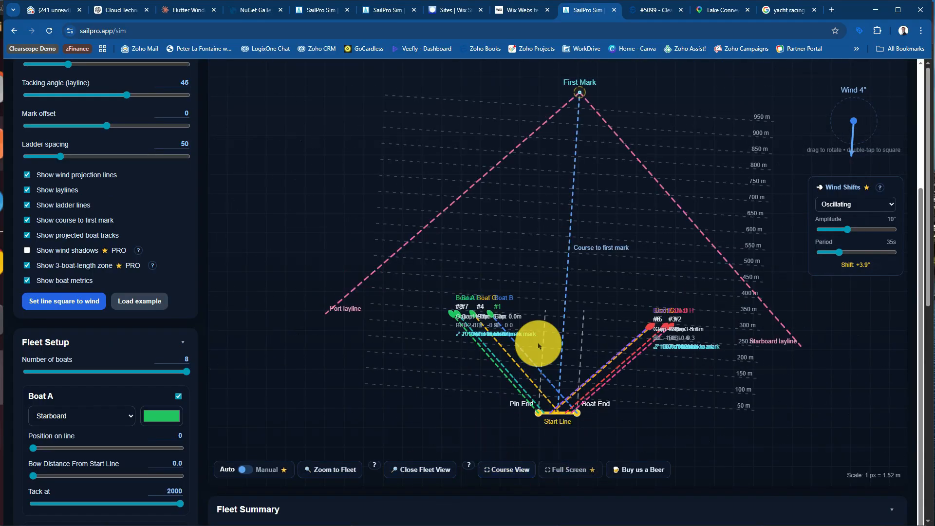
# Compare the boats' positions on the course with the Fleet Summary standings as the wind oscillates
pyautogui.scroll(-3, 538, 346)
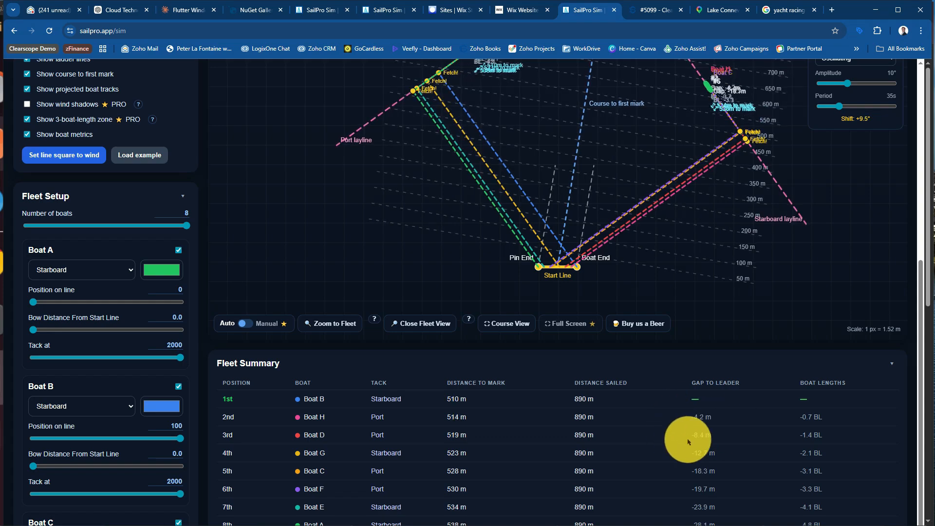
pyautogui.scroll(3, 801, 218)
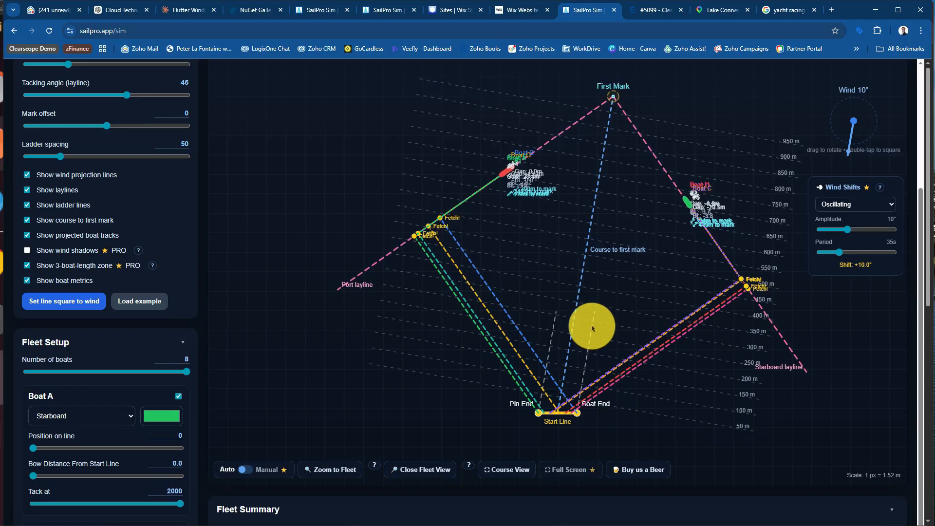
pyautogui.scroll(-3, 593, 328)
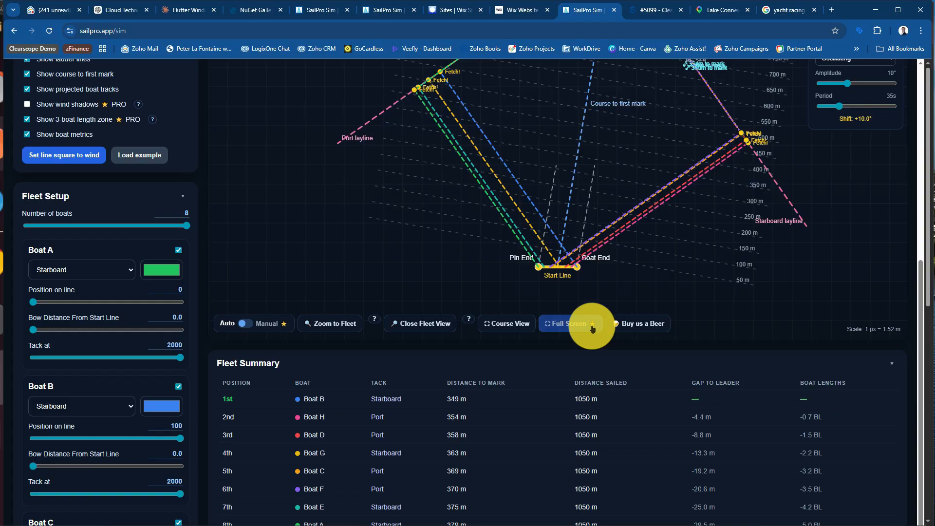
pyautogui.scroll(-1, 592, 328)
pyautogui.scroll(5, 592, 328)
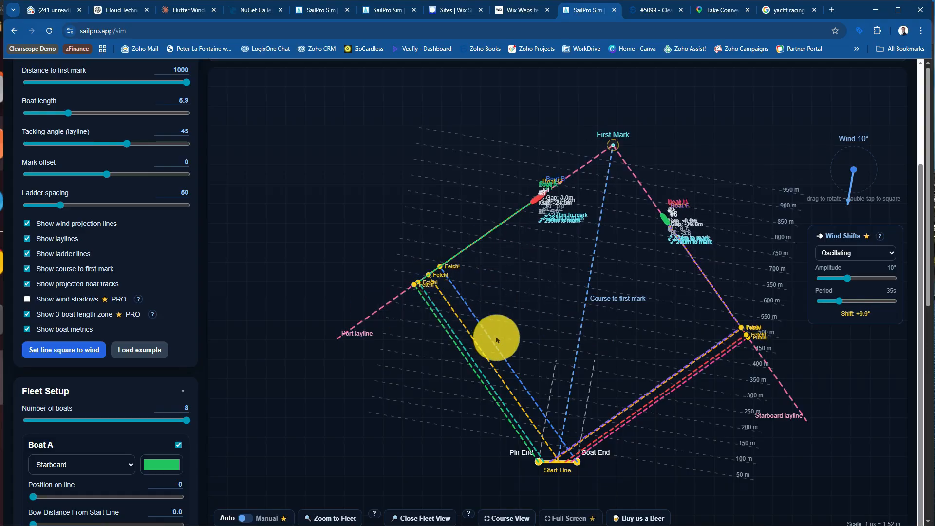
# Set Boat A's tack distance to 240 and Boat B's tack distance to 810
pyautogui.scroll(2, 393, 246)
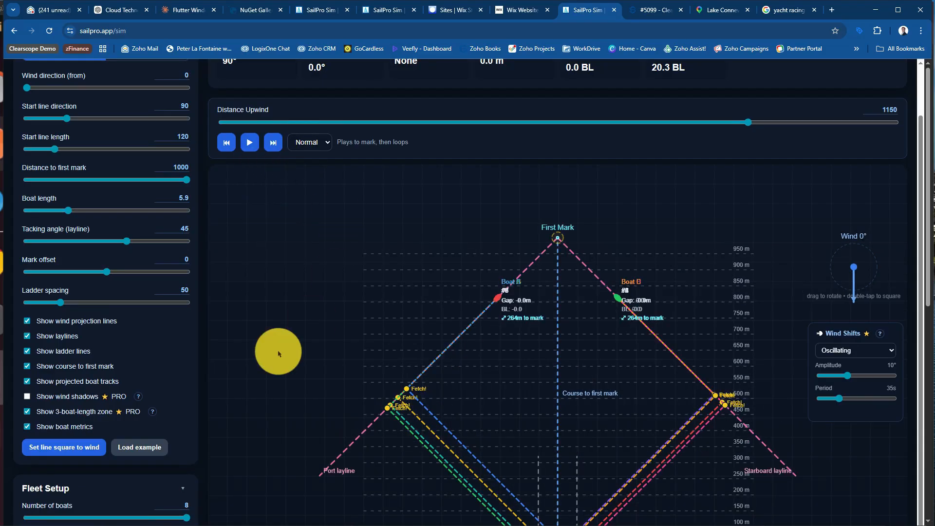
pyautogui.scroll(-3, 279, 352)
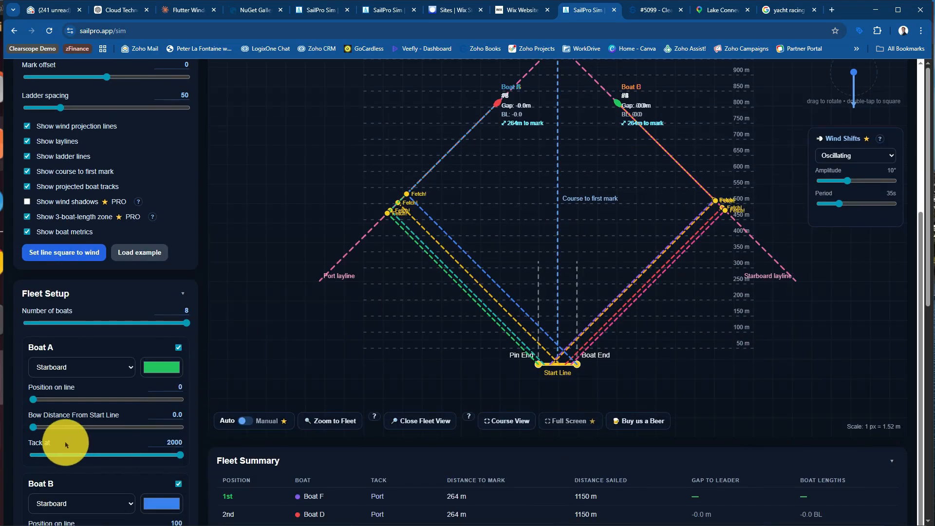
pyautogui.moveTo(179, 455); pyautogui.dragTo(51, 480)
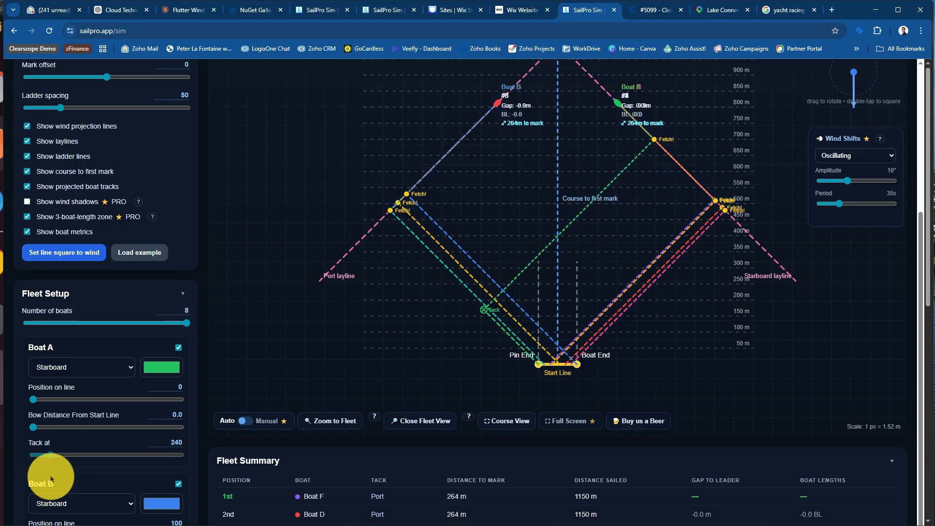
pyautogui.scroll(-3, 83, 421)
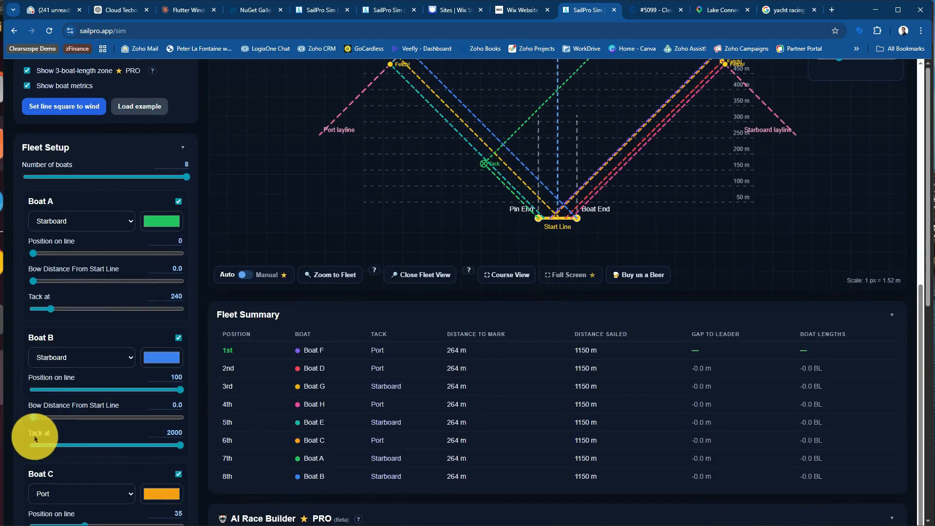
pyautogui.moveTo(181, 447); pyautogui.dragTo(82, 447)
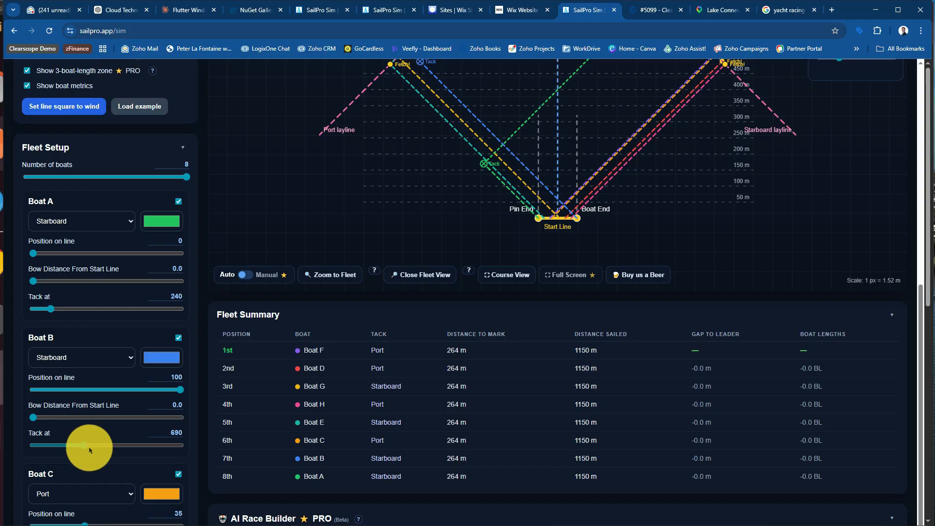
pyautogui.scroll(2, 350, 240)
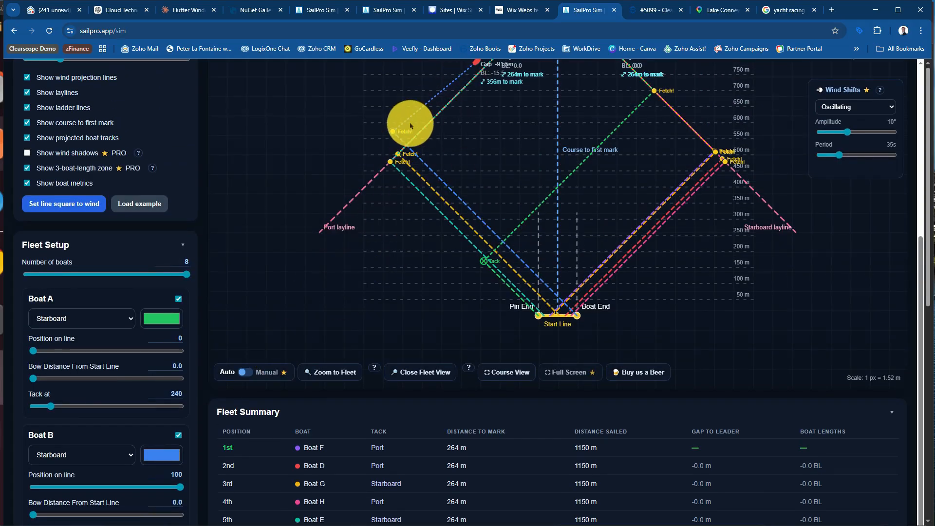
# Set Boat C's tack distance to 560, shorten Boat D's tack distance, and check both tracks on the course
pyautogui.scroll(-5, 299, 307)
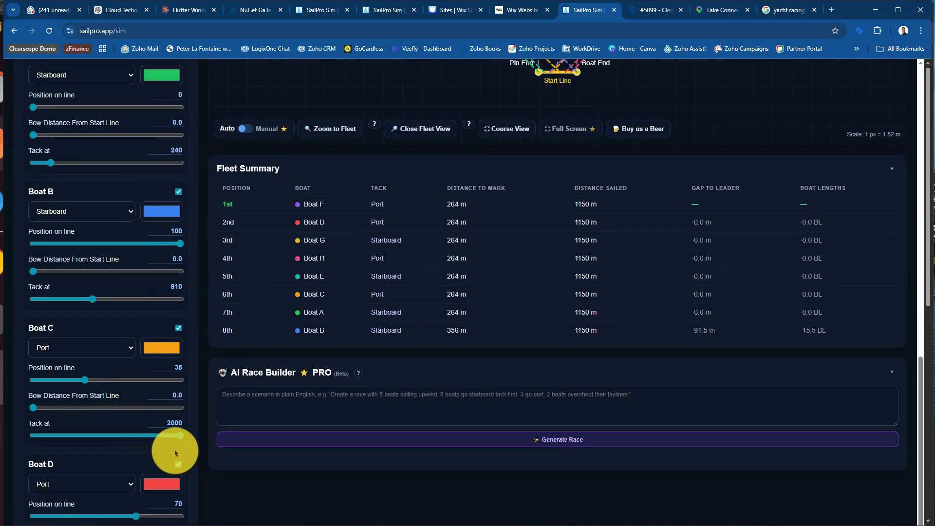
pyautogui.moveTo(176, 434); pyautogui.dragTo(74, 443)
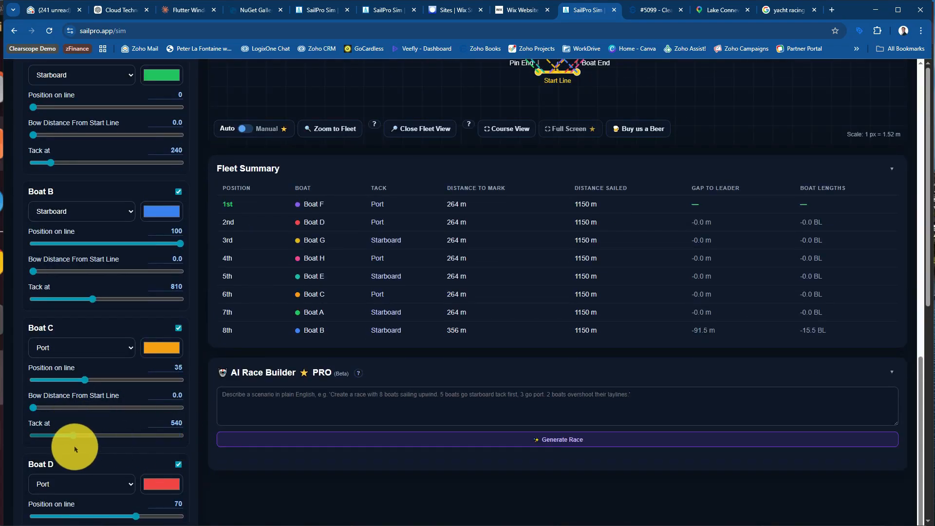
pyautogui.scroll(-2, 87, 440)
pyautogui.moveTo(49, 474)
pyautogui.mouseDown()
pyautogui.moveTo(179, 471)
pyautogui.moveTo(163, 480)
pyautogui.moveTo(43, 475)
pyautogui.mouseUp()
pyautogui.scroll(3, 440, 360)
pyautogui.scroll(5, 440, 360)
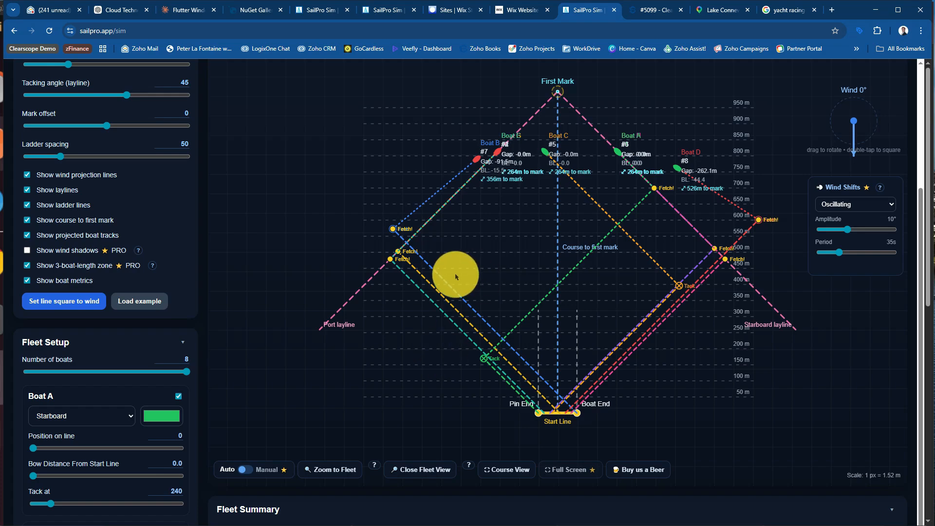
# Set Boat D's position on the line to 62 and its tack distance to 480
pyautogui.scroll(-6, 468, 276)
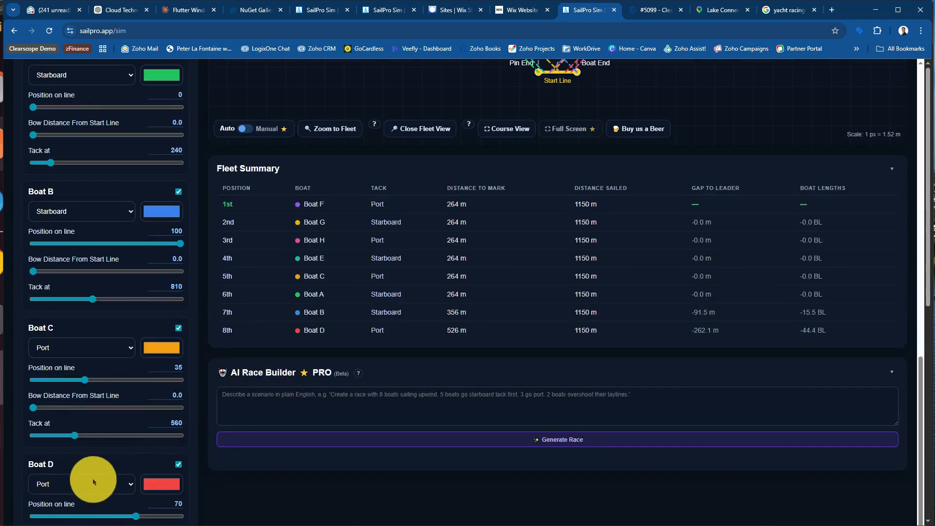
pyautogui.scroll(-2, 123, 488)
pyautogui.moveTo(137, 420)
pyautogui.mouseDown()
pyautogui.moveTo(94, 422)
pyautogui.moveTo(124, 419)
pyautogui.mouseUp()
pyautogui.moveTo(98, 478); pyautogui.dragTo(83, 478)
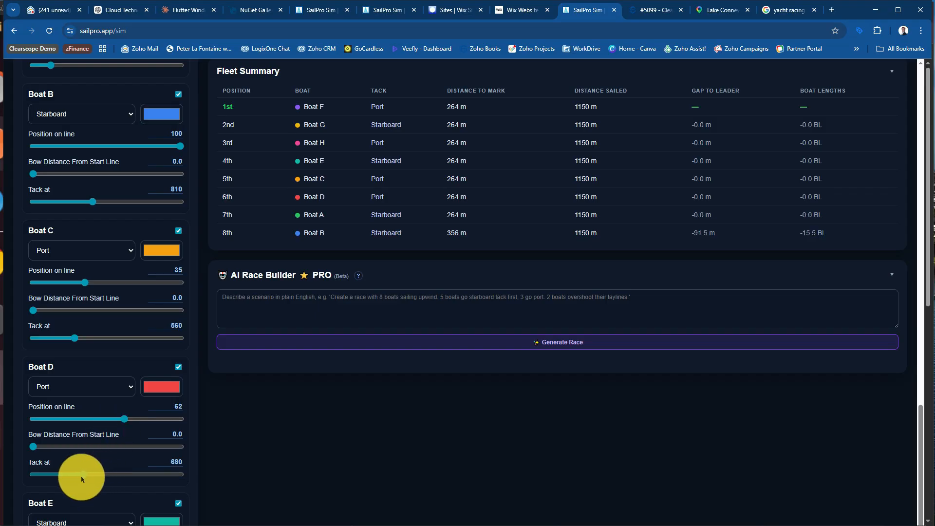
pyautogui.scroll(8, 604, 204)
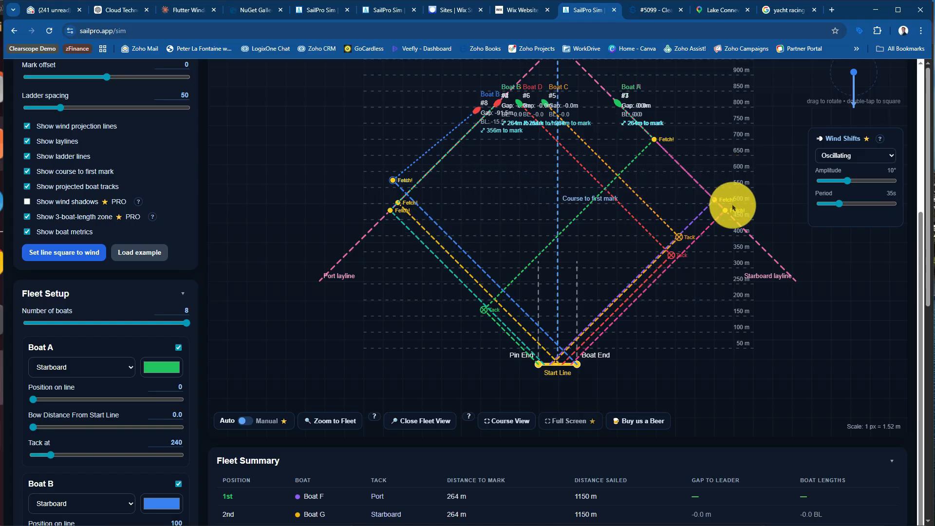
# Set Boat D's tack distance to 210
pyautogui.scroll(-7, 116, 404)
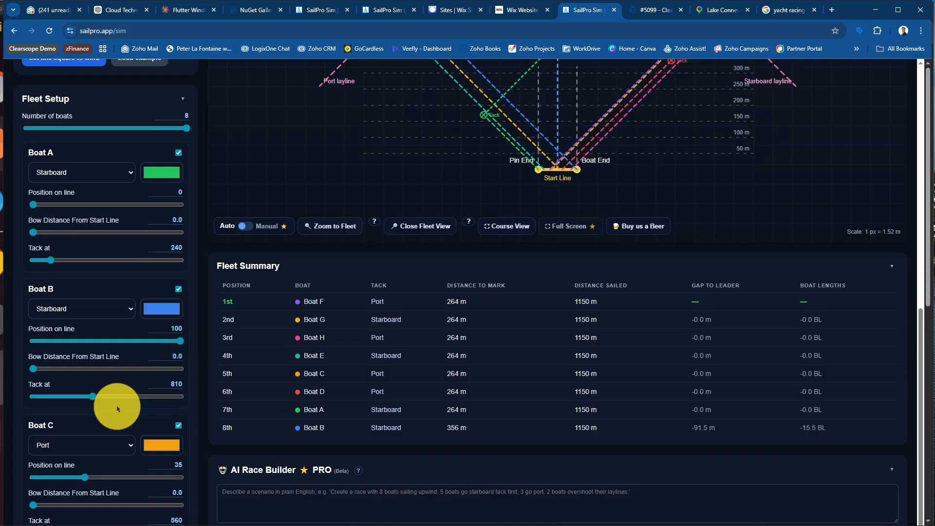
pyautogui.scroll(-2, 117, 408)
pyautogui.scroll(-2, 108, 424)
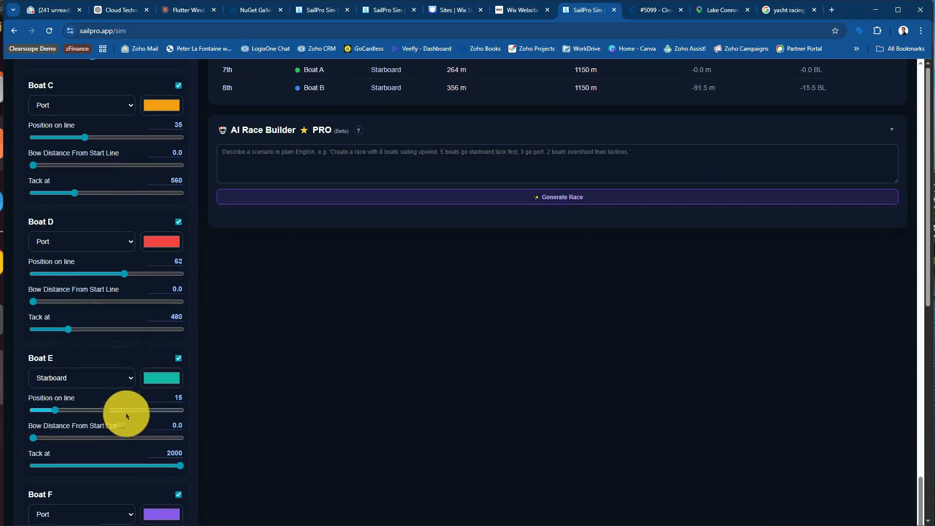
pyautogui.moveTo(68, 333); pyautogui.dragTo(47, 329)
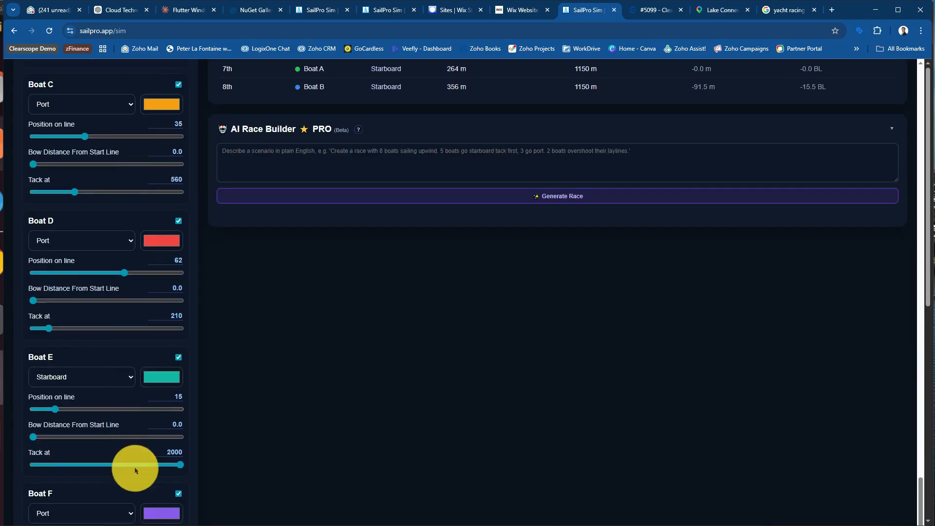
# Set Boat F's tack distance to 390
pyautogui.scroll(-1, 132, 468)
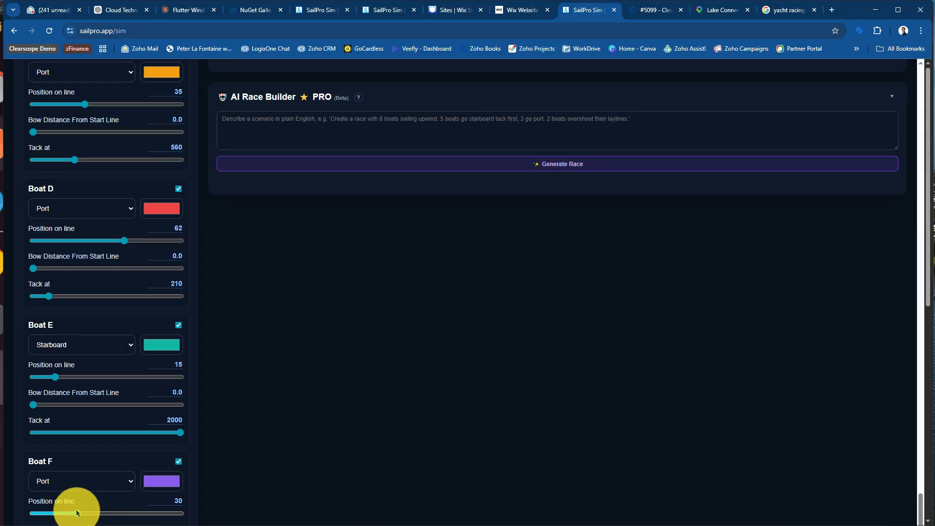
pyautogui.scroll(-2, 95, 461)
pyautogui.moveTo(100, 471); pyautogui.dragTo(71, 469)
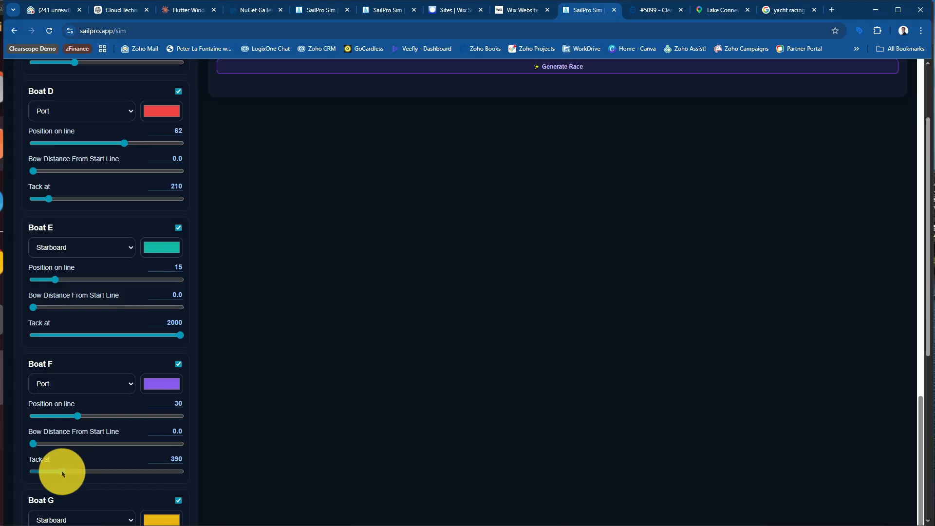
# Rewind the race to the start, play it, and set the playback speed to Fast
pyautogui.scroll(13, 445, 257)
pyautogui.scroll(3, 444, 259)
pyautogui.scroll(2, 355, 240)
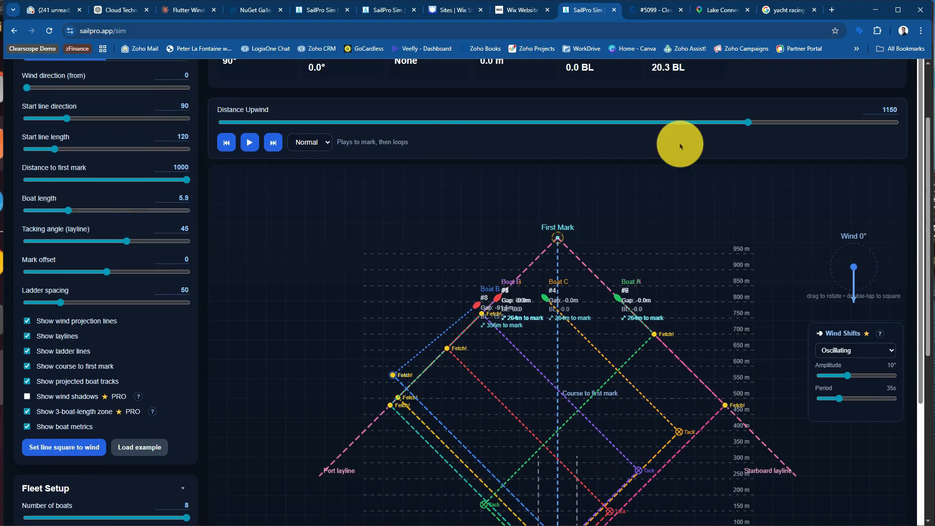
pyautogui.moveTo(749, 124); pyautogui.dragTo(300, 123)
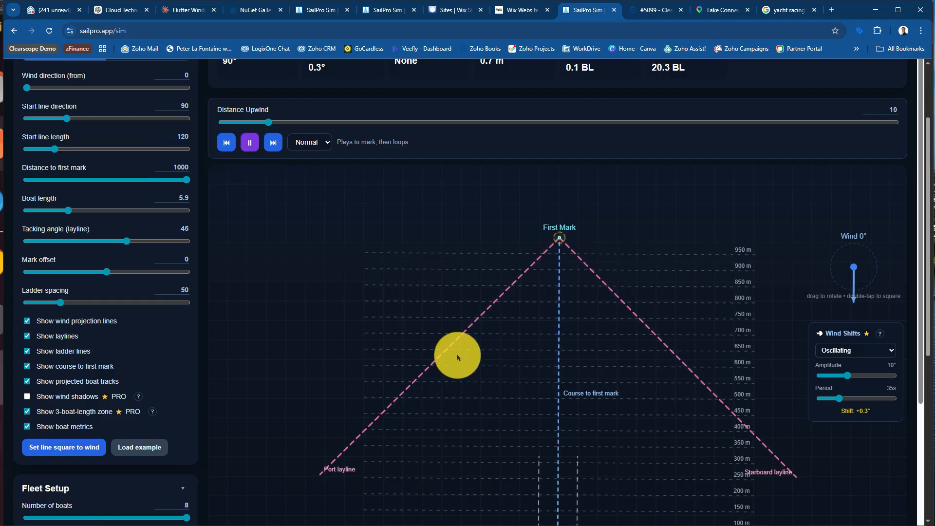
pyautogui.scroll(-2, 458, 358)
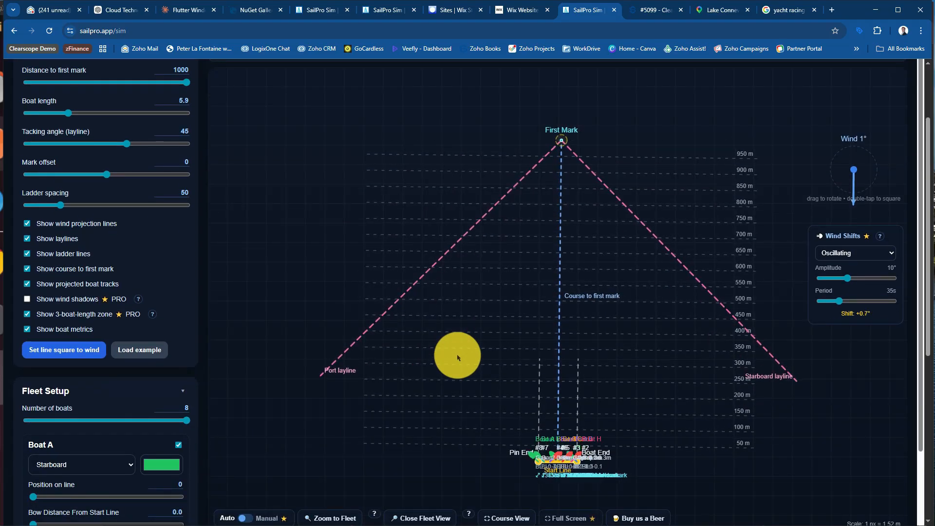
pyautogui.scroll(2, 457, 358)
pyautogui.click(309, 144)
pyautogui.click(299, 181)
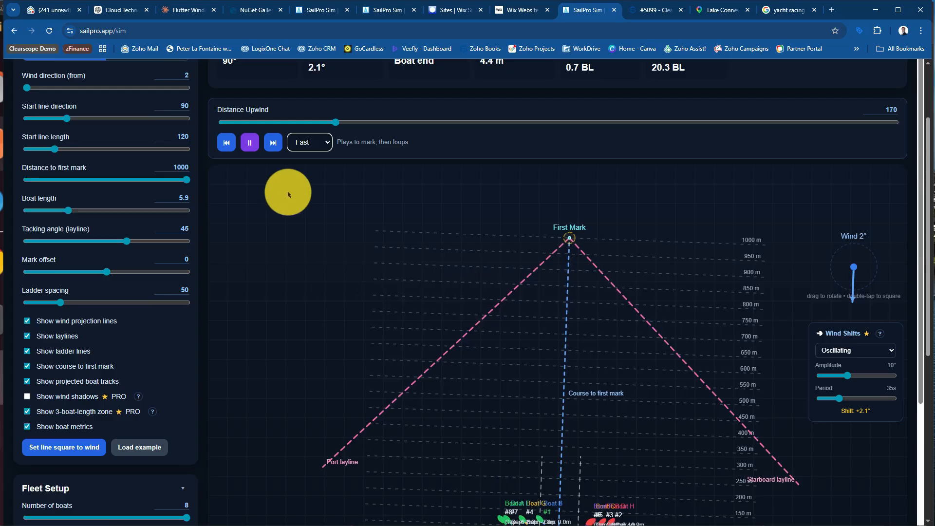
# Follow the boats up the course during playback and switch to Close Fleet View to examine their tracks
pyautogui.scroll(-3, 307, 225)
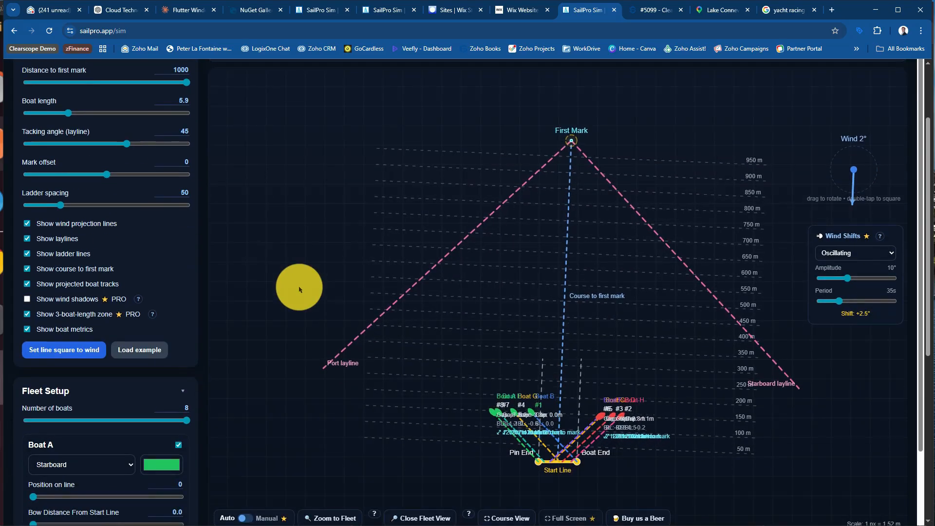
pyautogui.scroll(-2, 300, 289)
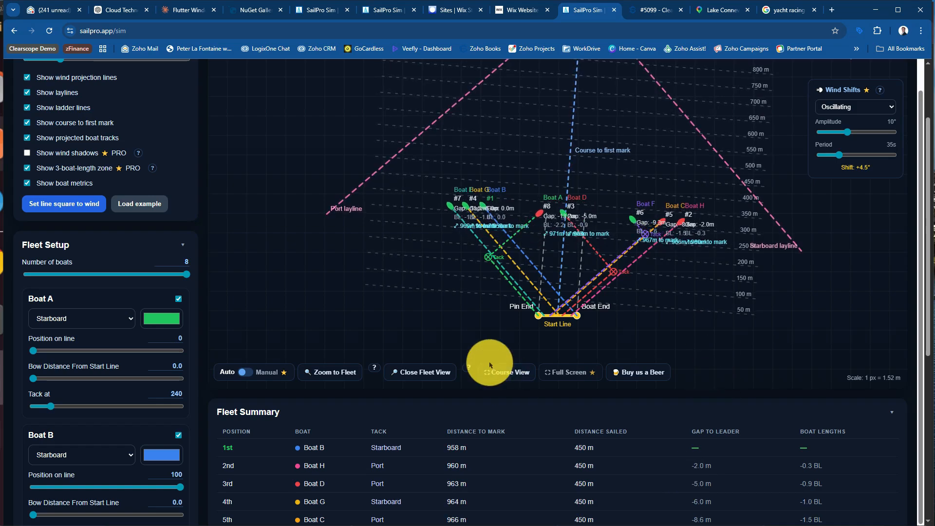
pyautogui.click(426, 372)
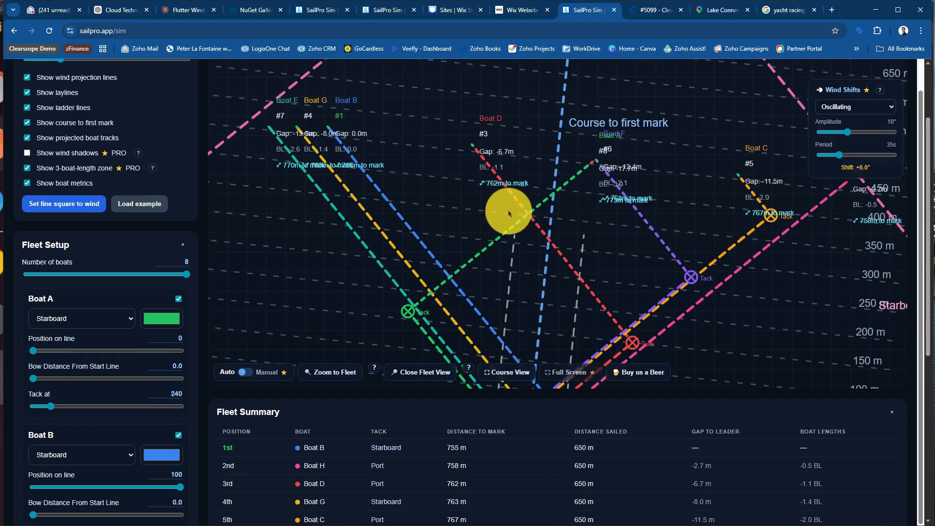
pyautogui.scroll(-2, 564, 297)
pyautogui.scroll(2, 564, 297)
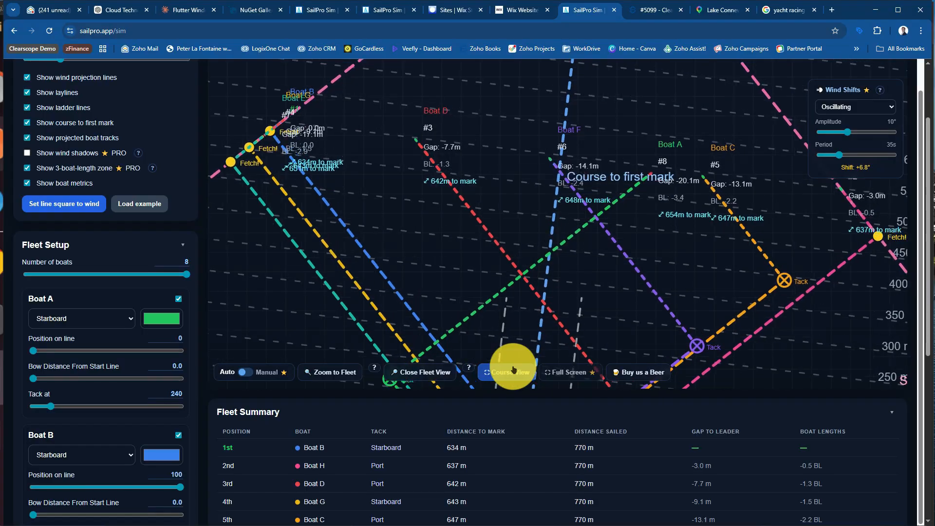
# Return to Course View and check each boat's position and gap to the leader in the Fleet Summary
pyautogui.click(514, 370)
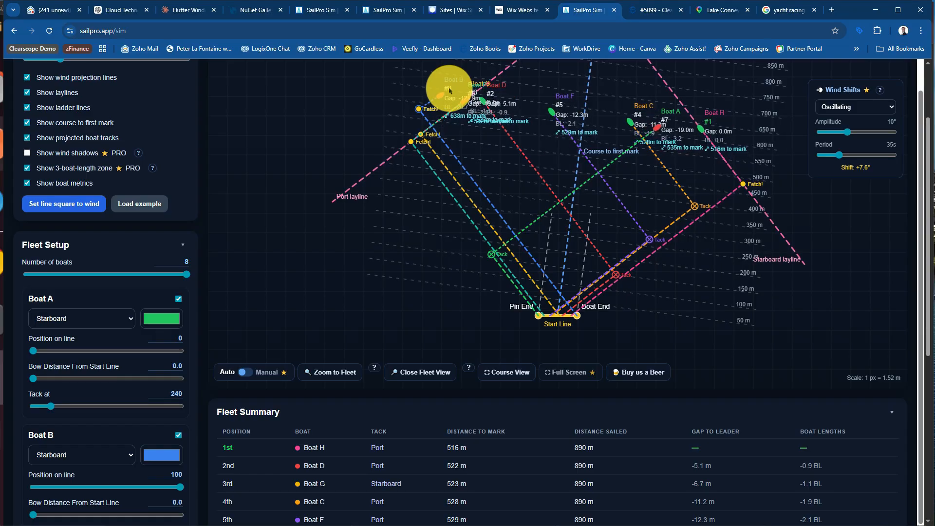
pyautogui.scroll(-1, 487, 461)
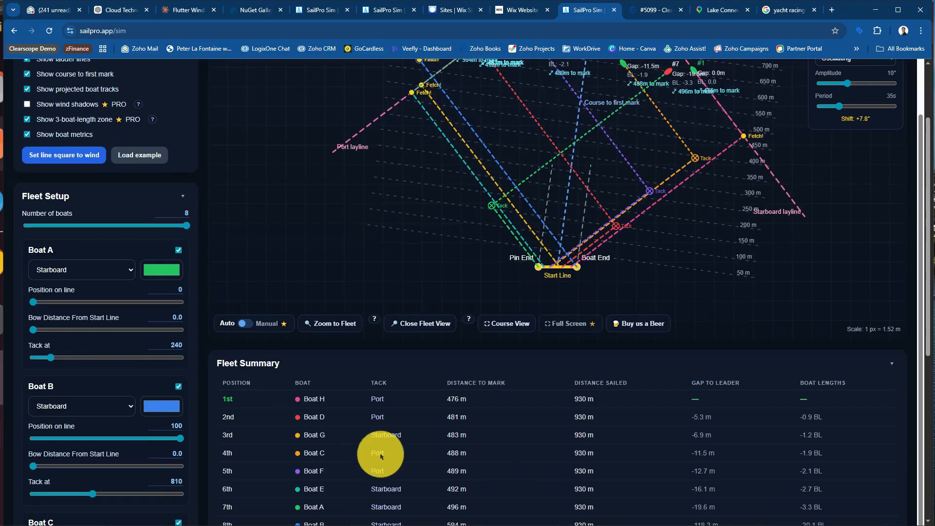
pyautogui.scroll(-1, 368, 453)
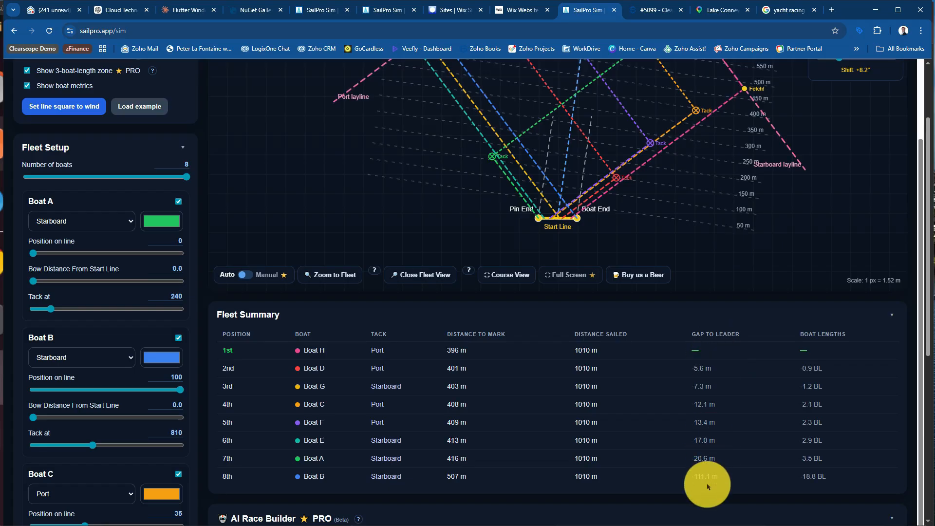
pyautogui.scroll(5, 709, 389)
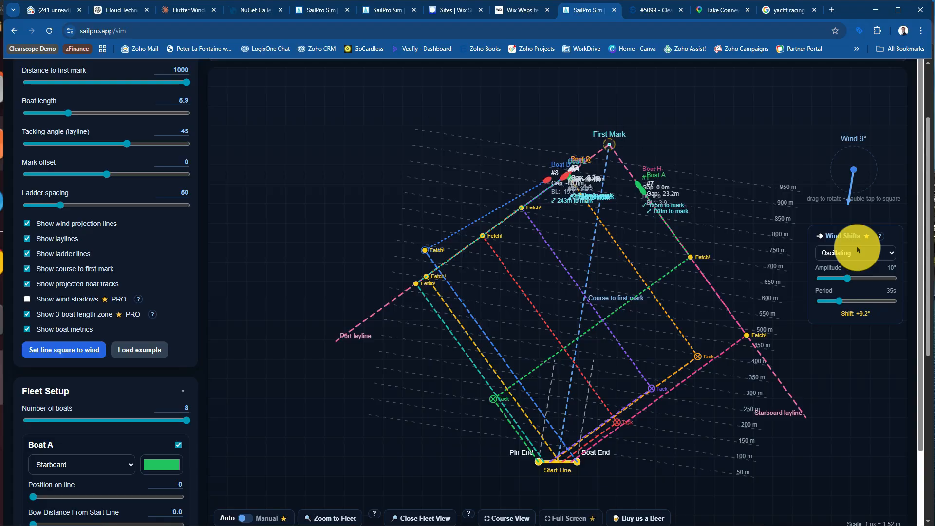
# Stop the race, rewind the distance upwind to -20, and change the wind shift type to Persistent
pyautogui.scroll(2, 419, 137)
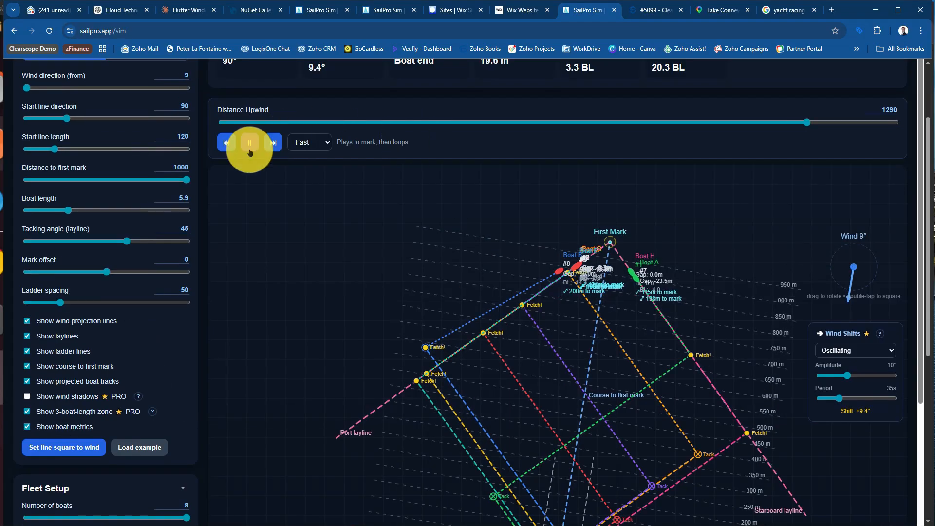
pyautogui.click(276, 146)
pyautogui.moveTo(811, 121); pyautogui.dragTo(268, 117)
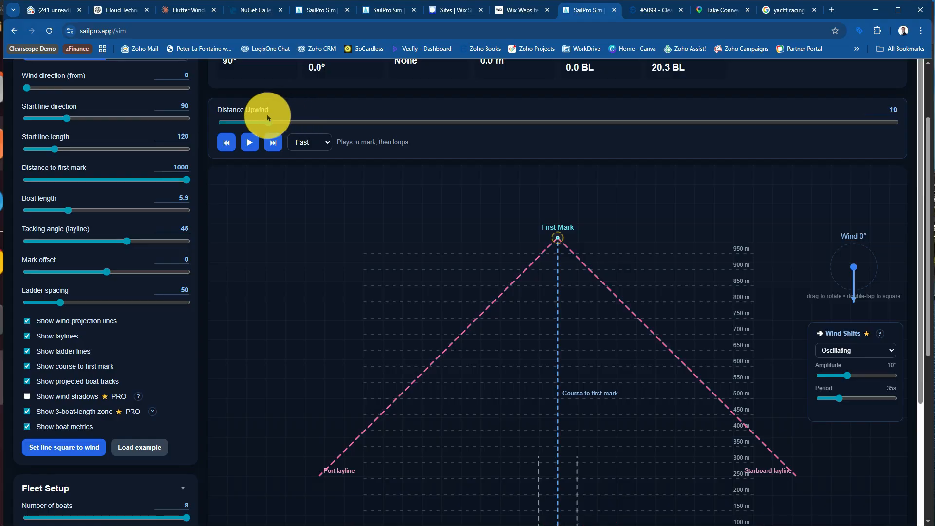
pyautogui.click(844, 349)
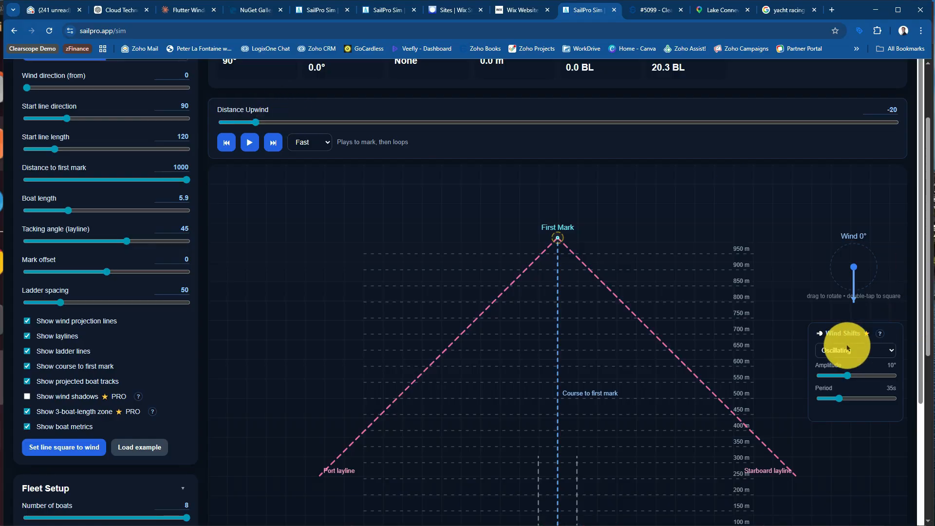
pyautogui.click(853, 387)
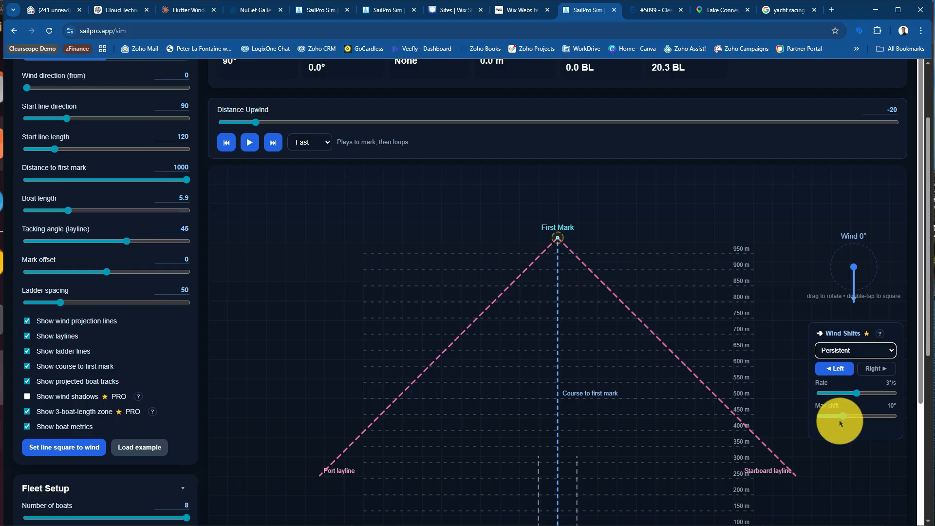
# Play the race with the persistent left shift and watch the boats and the Fleet Summary after the start
pyautogui.click(249, 139)
pyautogui.scroll(-2, 381, 330)
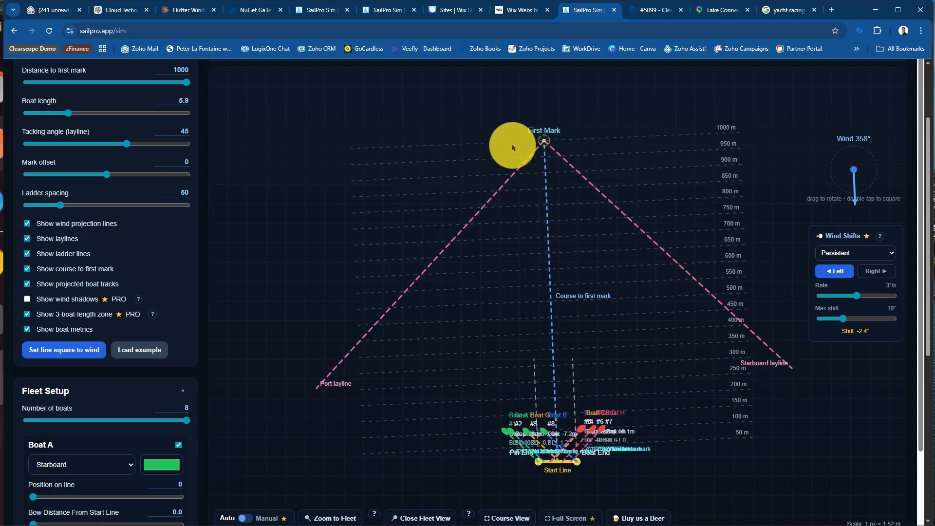
pyautogui.scroll(-3, 637, 351)
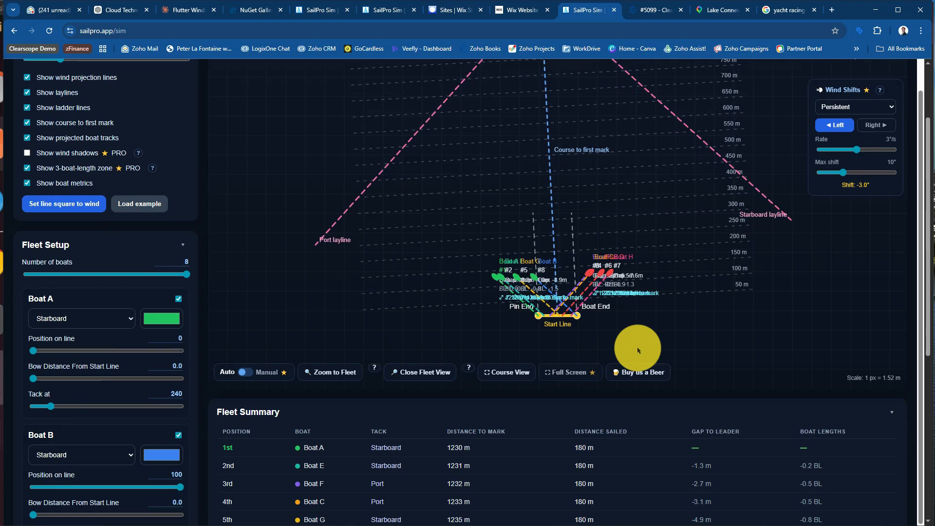
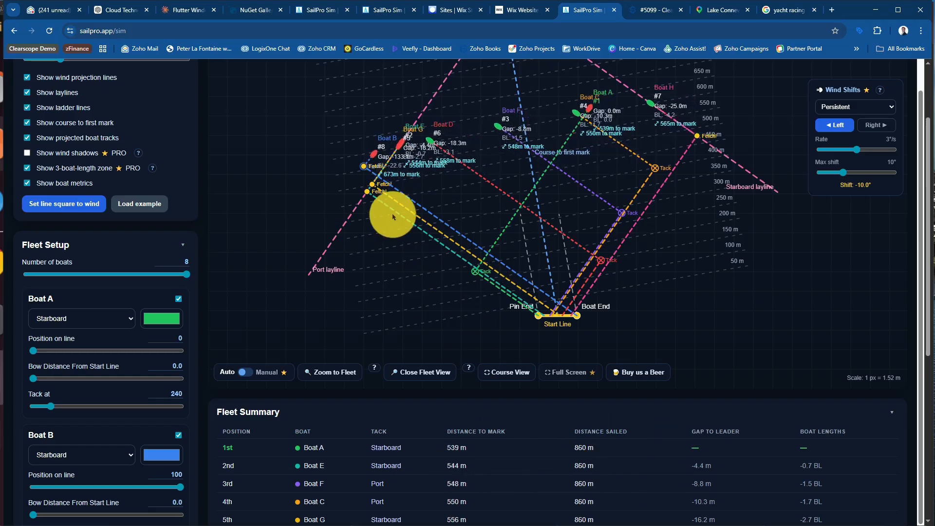
# Follow the boats to the first mark under the persistent left shift and compare their gaps in the Fleet Summary
pyautogui.scroll(-4, 580, 368)
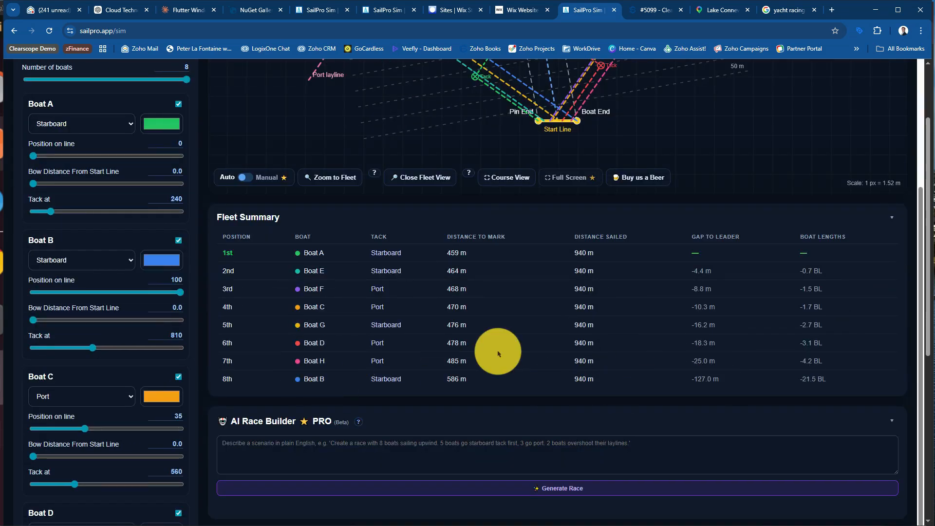
pyautogui.scroll(4, 707, 388)
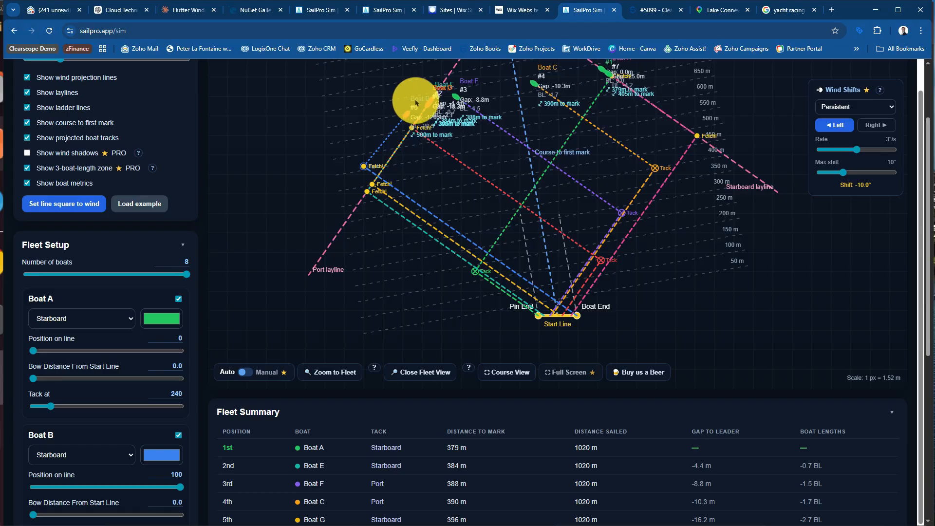
pyautogui.scroll(-2, 740, 400)
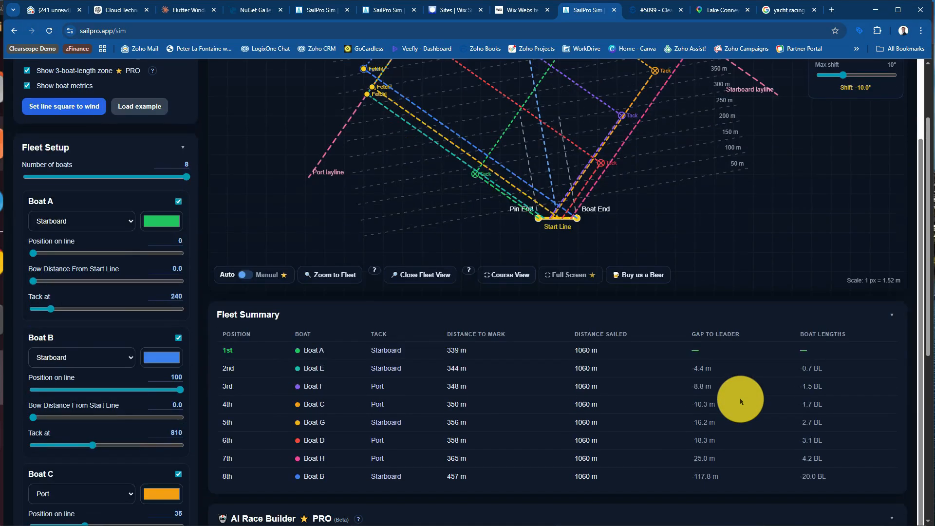
pyautogui.scroll(5, 740, 400)
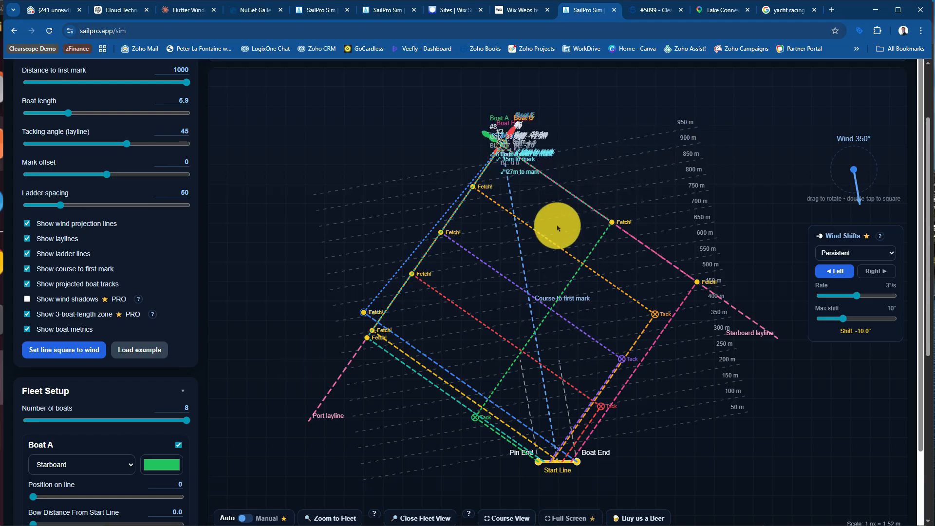
pyautogui.scroll(-1, 510, 325)
pyautogui.scroll(-2, 511, 326)
# Stop the race, switch the course to Downwind, and look over the gybe lines, finish line and Fleet Summary
pyautogui.scroll(3, 535, 244)
pyautogui.scroll(3, 536, 243)
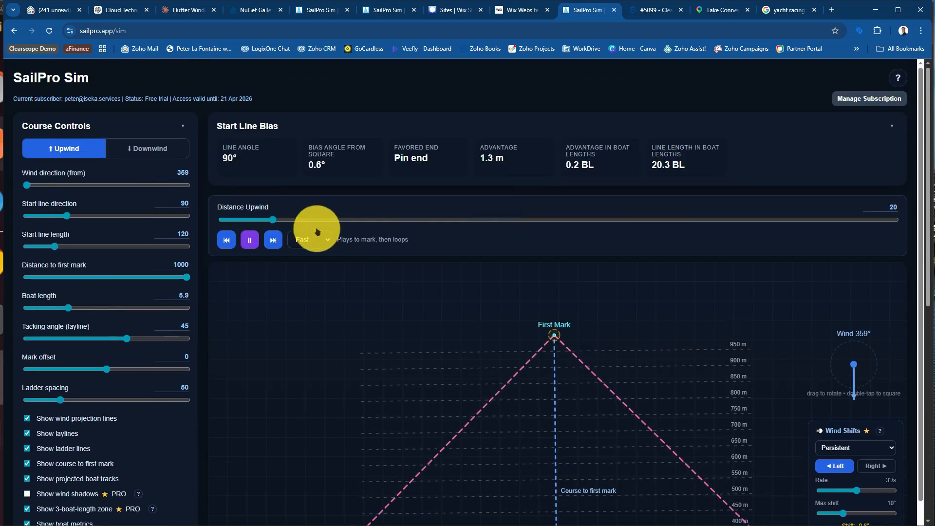
pyautogui.click(257, 242)
pyautogui.click(146, 148)
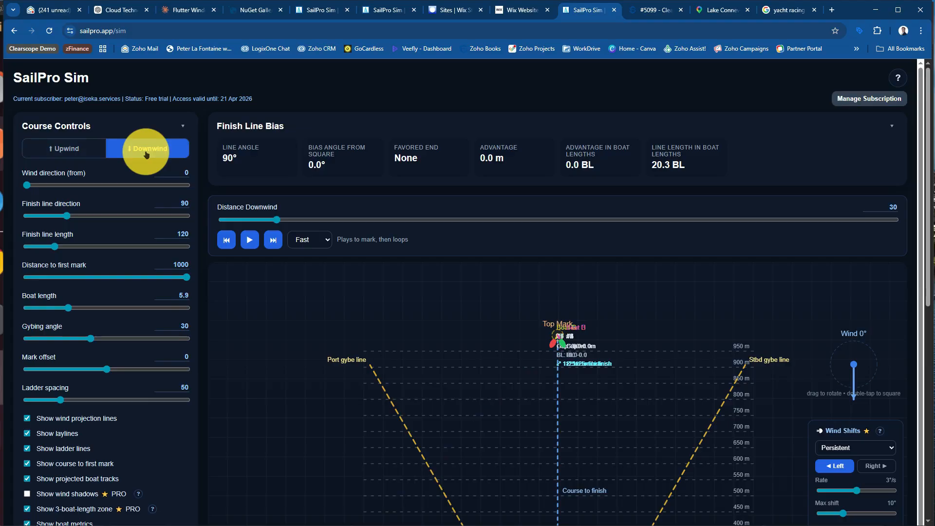
pyautogui.scroll(-1, 334, 343)
pyautogui.scroll(-8, 334, 343)
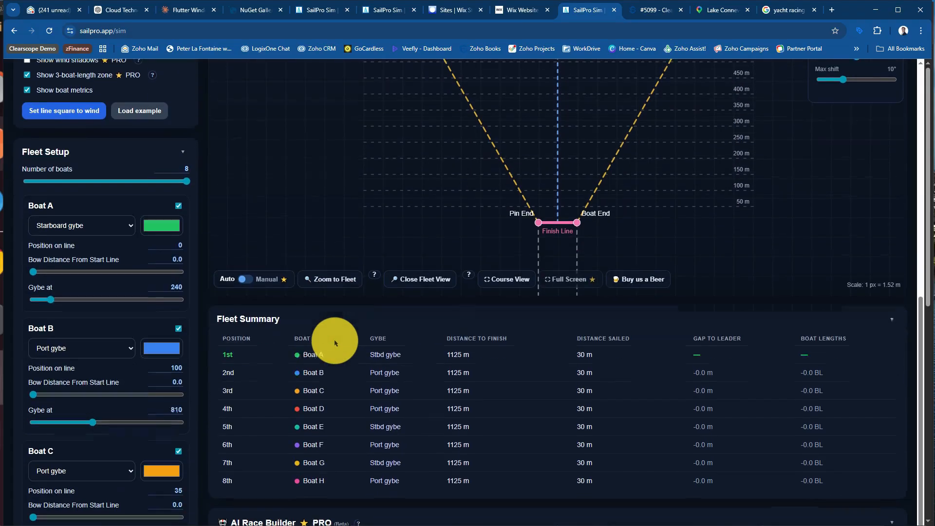
pyautogui.scroll(5, 495, 178)
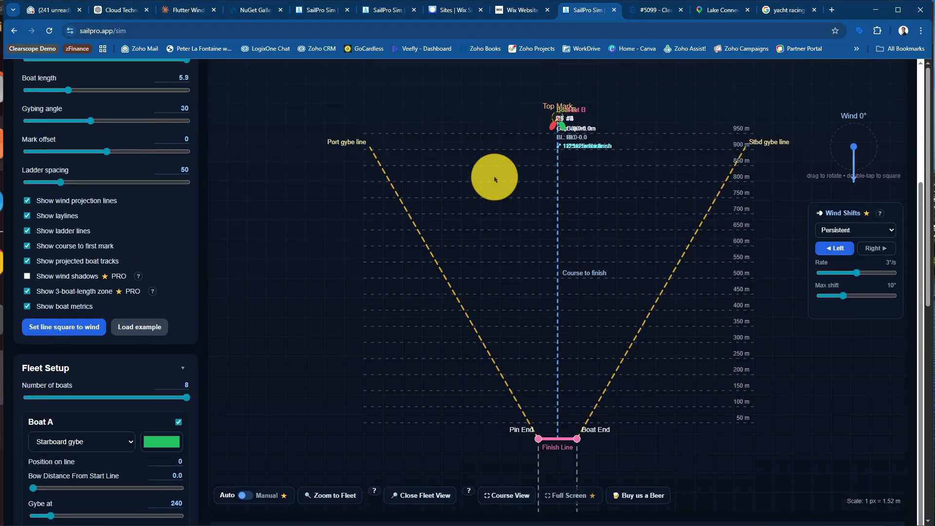
# Play the downwind race and compare the boats' gybes on the course with their ranking in the Fleet Summary
pyautogui.scroll(3, 495, 178)
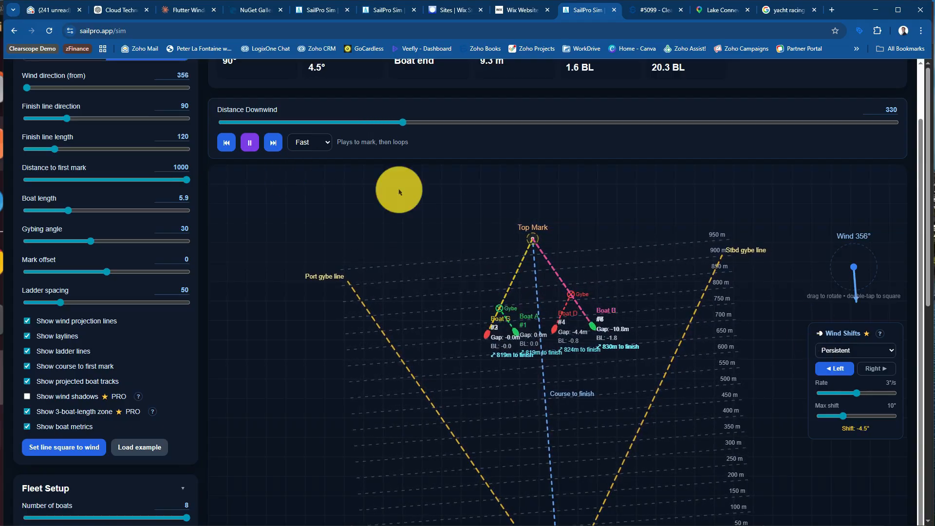
pyautogui.scroll(-5, 521, 317)
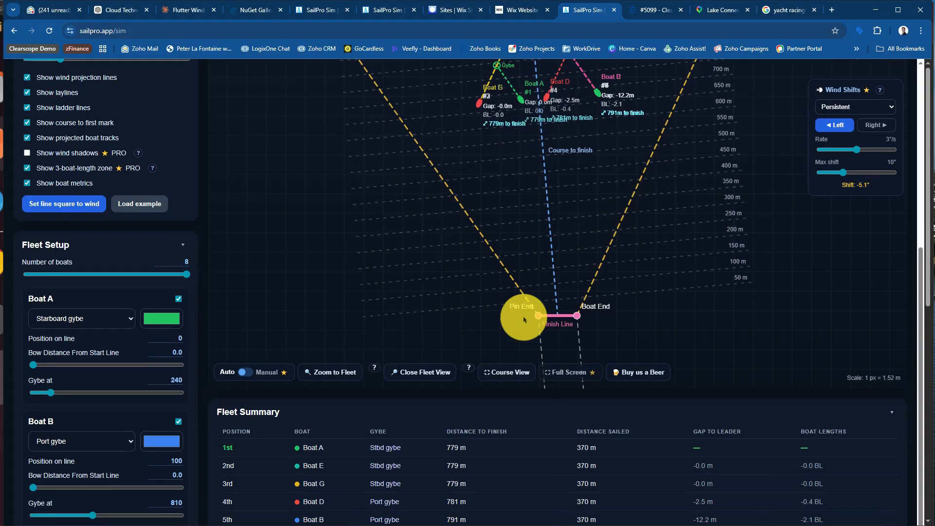
pyautogui.scroll(-1, 633, 442)
pyautogui.scroll(-1, 633, 442)
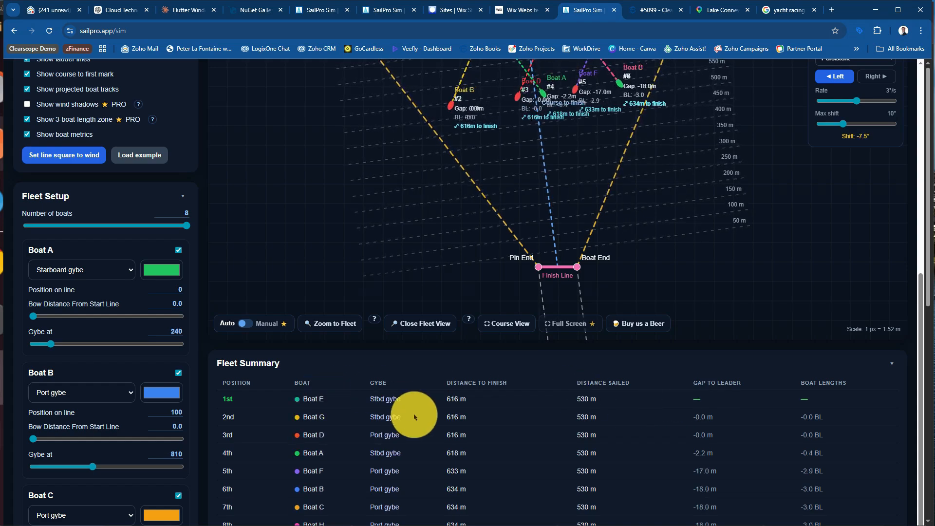
pyautogui.scroll(2, 414, 417)
pyautogui.scroll(-2, 415, 417)
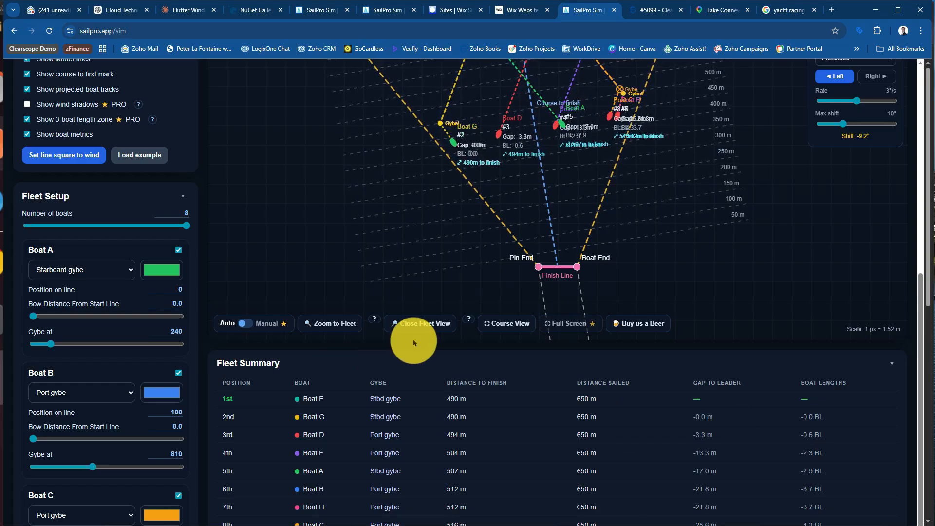
# Zoom to the fleet during the downwind run and pause the playback as the boats approach the finish line
pyautogui.click(331, 324)
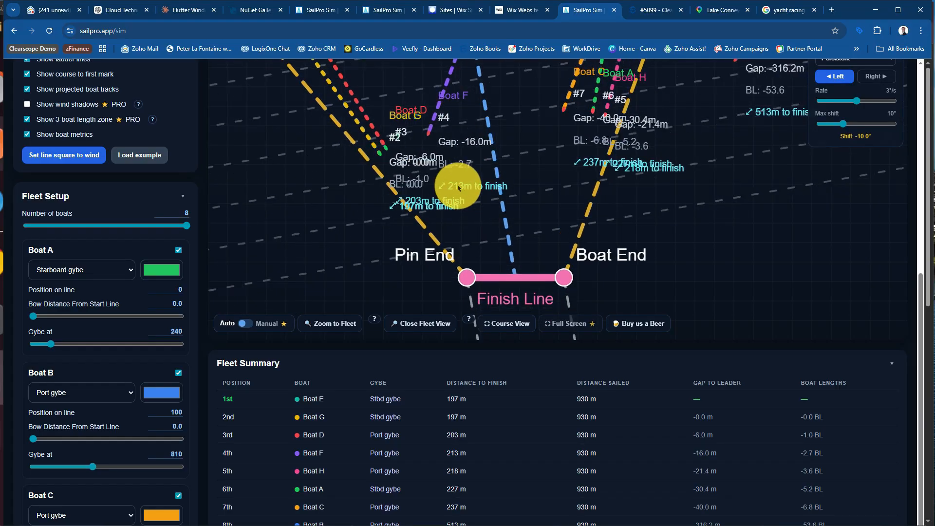
pyautogui.scroll(8, 458, 187)
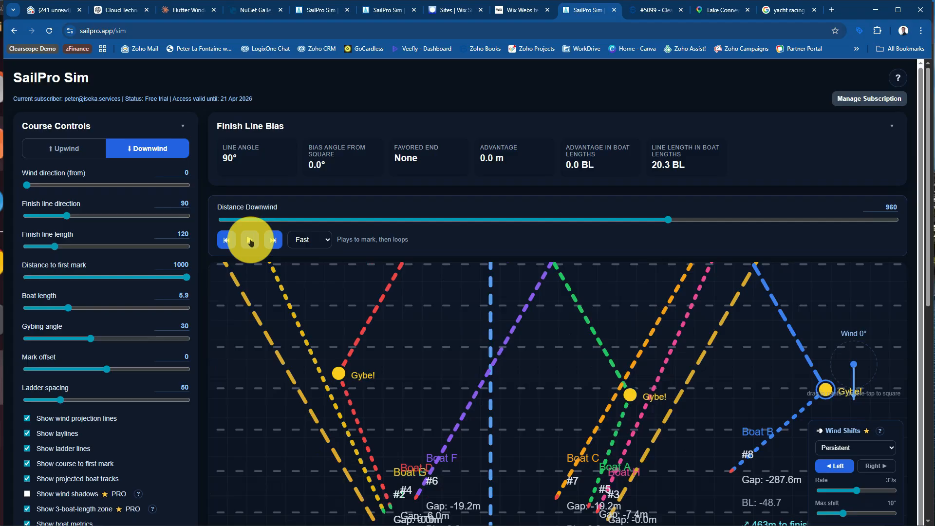
pyautogui.scroll(-4, 540, 395)
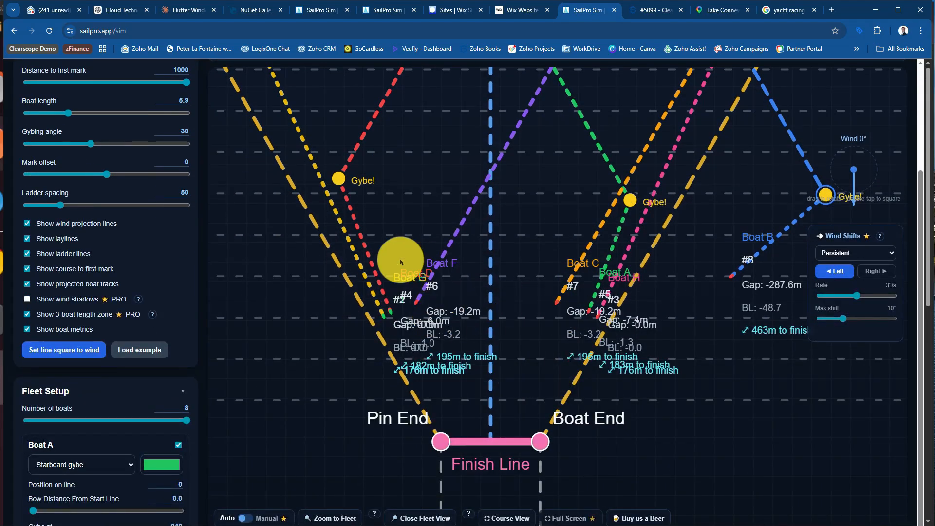
# Advance the paused race step by step to a distance downwind of 1030
pyautogui.scroll(3, 409, 266)
pyautogui.click(273, 191)
pyautogui.click(274, 191)
pyautogui.click(273, 191)
pyautogui.click(273, 191)
pyautogui.click(274, 191)
pyautogui.click(273, 191)
pyautogui.click(273, 191)
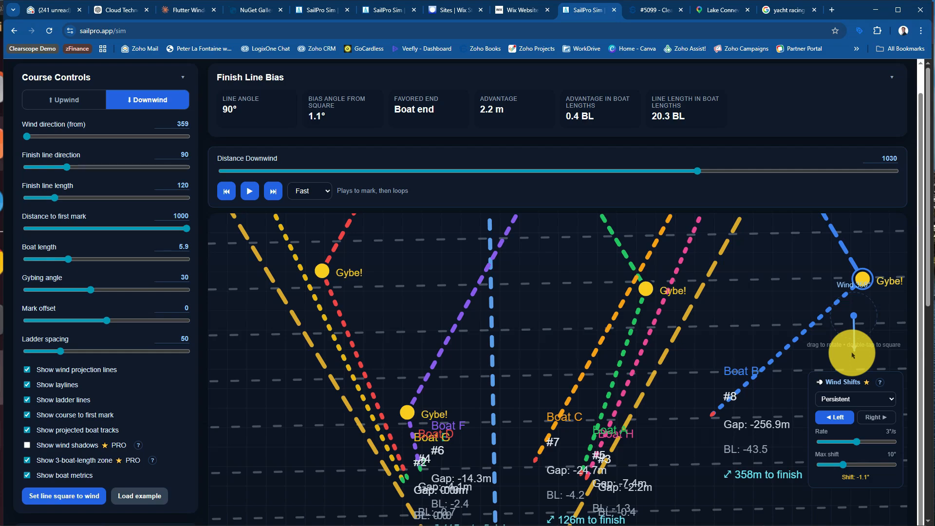
# Check the boats near the finish and keep advancing the race to a distance downwind of 1130
pyautogui.scroll(-3, 501, 349)
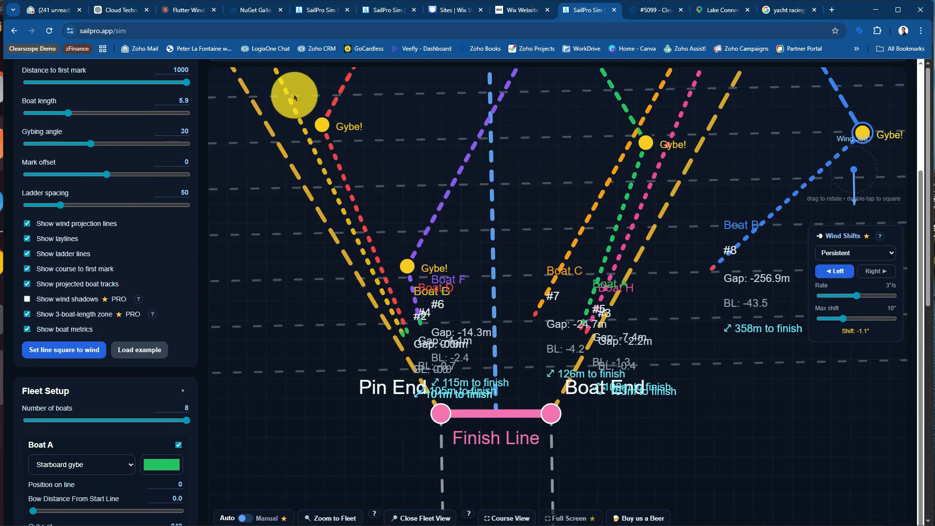
pyautogui.scroll(2, 385, 222)
pyautogui.click(273, 142)
pyautogui.click(273, 142)
pyautogui.click(274, 142)
pyautogui.click(273, 142)
pyautogui.click(273, 142)
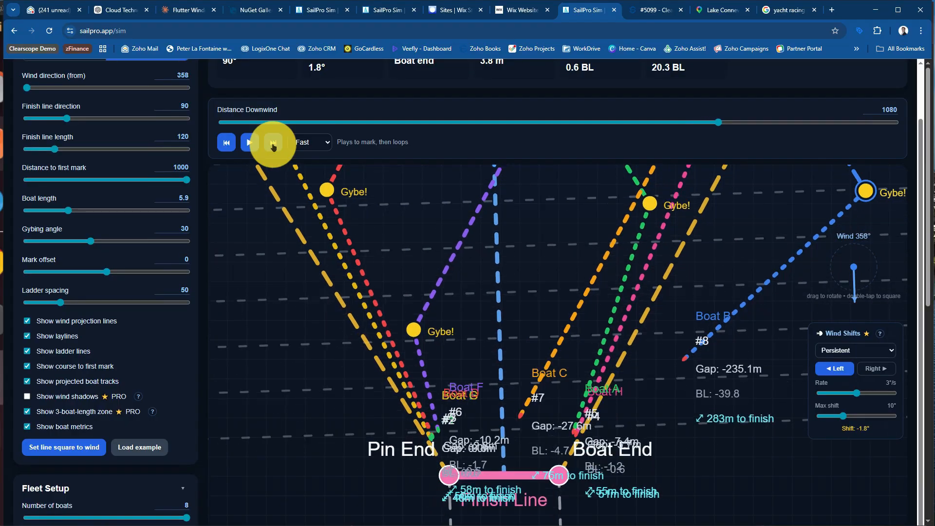
pyautogui.click(274, 142)
pyautogui.click(273, 143)
pyautogui.click(273, 142)
pyautogui.click(273, 142)
pyautogui.click(273, 142)
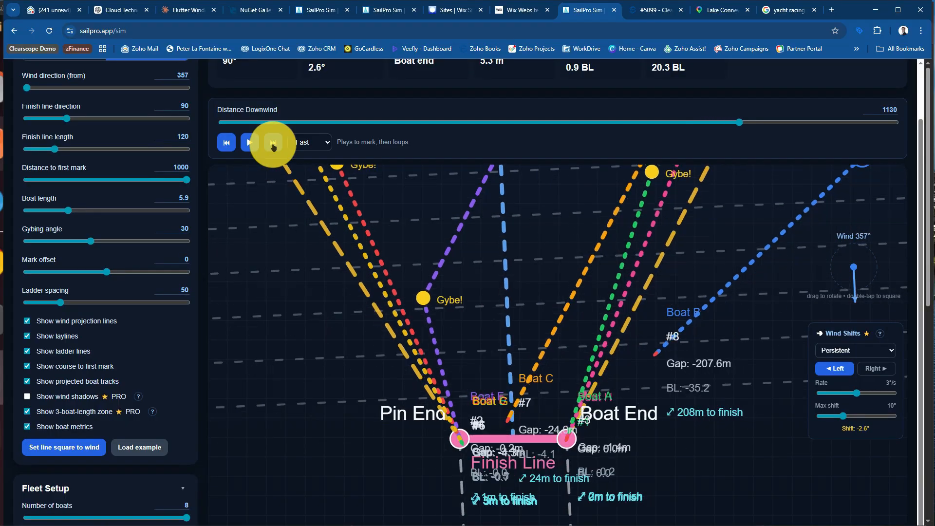
# Examine the Finish Line Bias, the boats at the pin and boat ends, and the finishing order in the Fleet Summary
pyautogui.scroll(2, 501, 322)
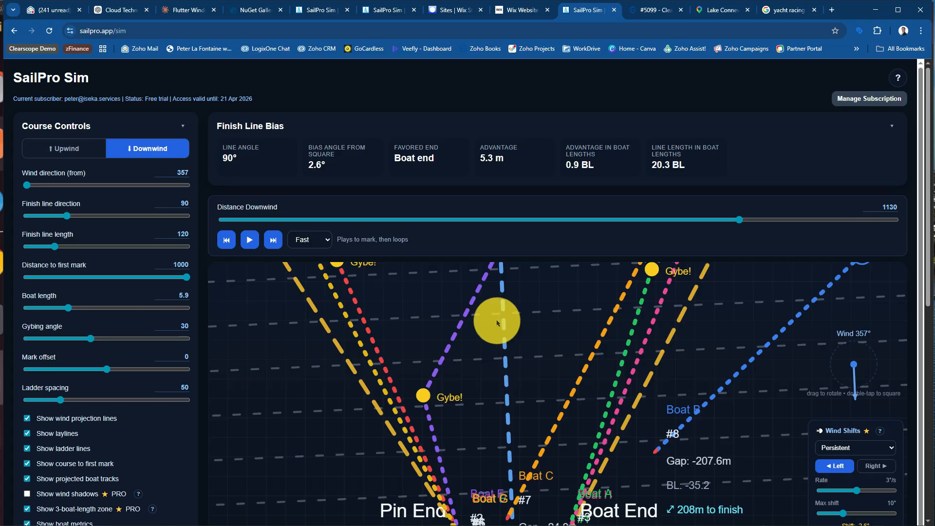
pyautogui.scroll(-3, 628, 330)
pyautogui.scroll(-4, 629, 329)
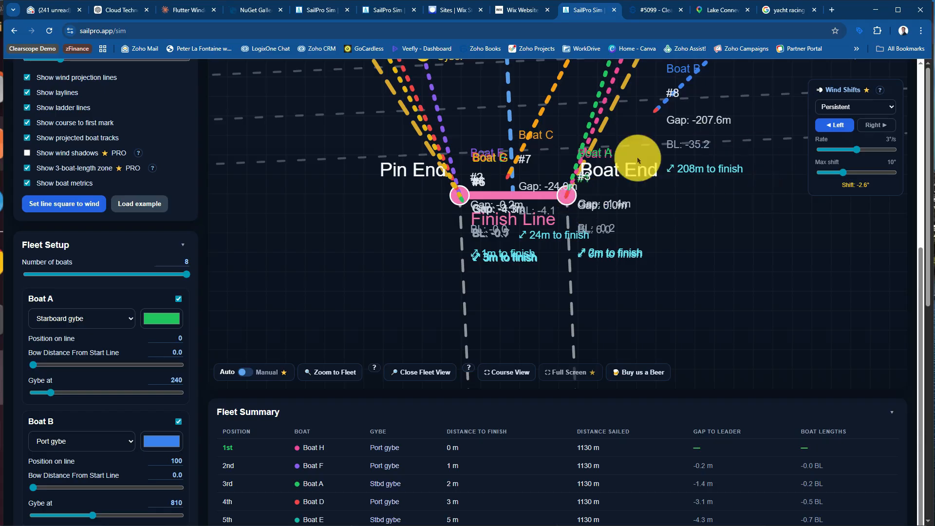
pyautogui.scroll(2, 438, 220)
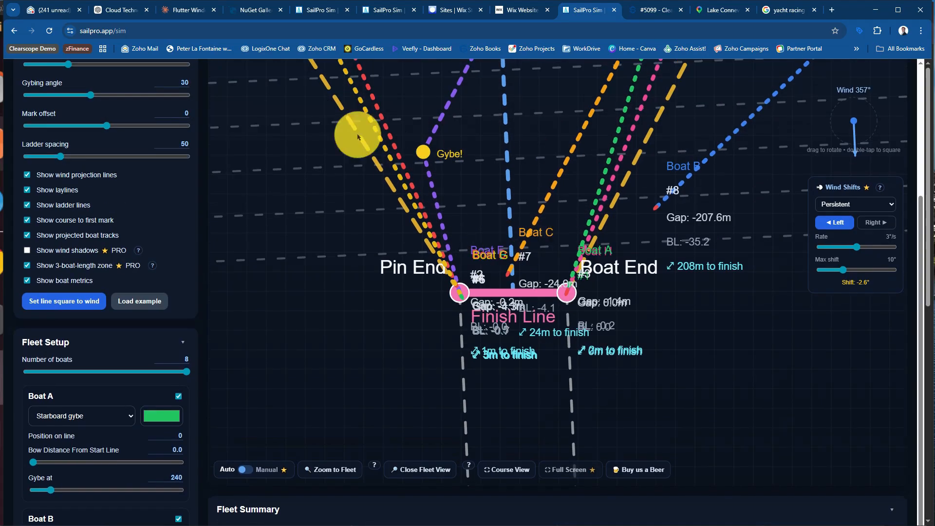
pyautogui.scroll(3, 545, 219)
pyautogui.scroll(-5, 539, 310)
pyautogui.scroll(-5, 540, 310)
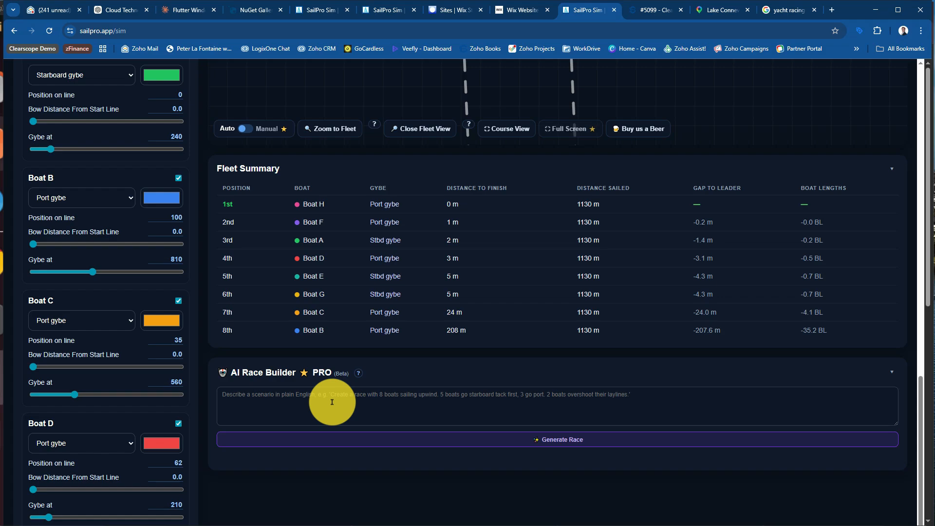
# Reload the simulator page to reset the course and fleet to their default settings
pyautogui.click(332, 402)
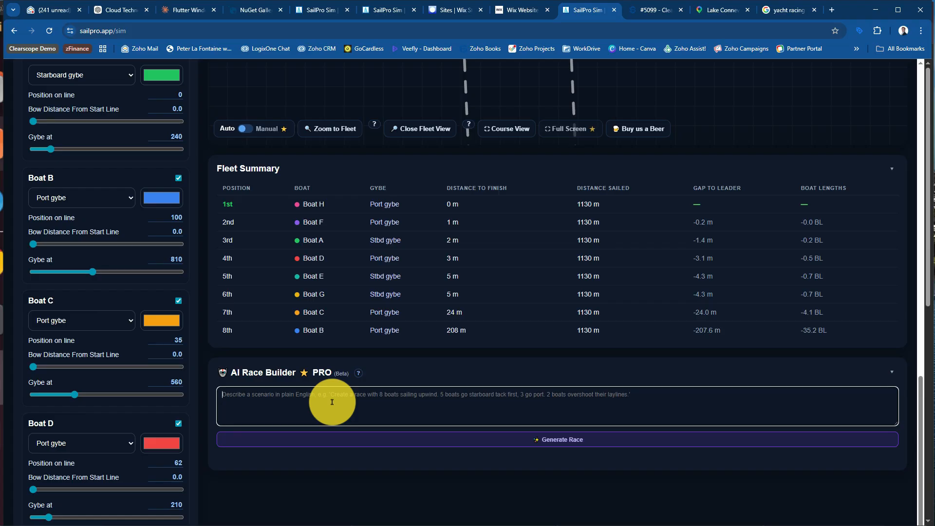
pyautogui.scroll(8, 333, 399)
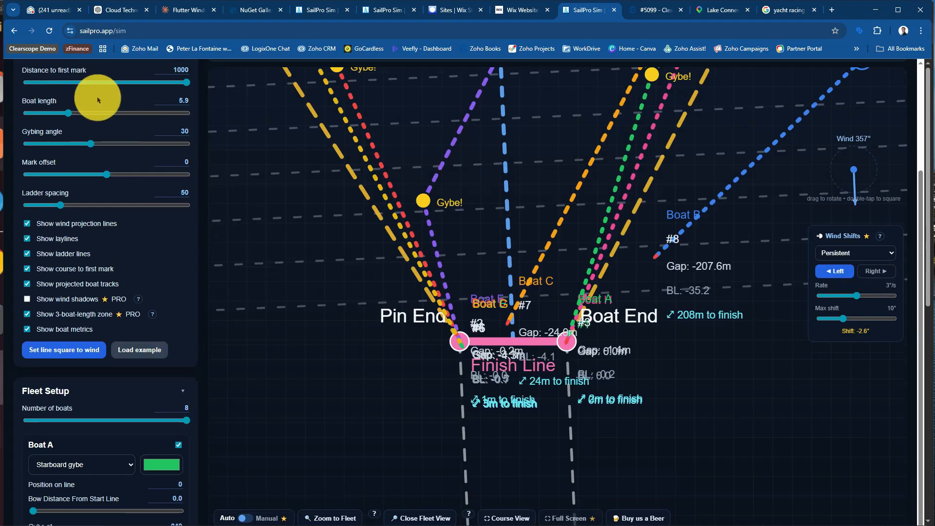
pyautogui.click(48, 31)
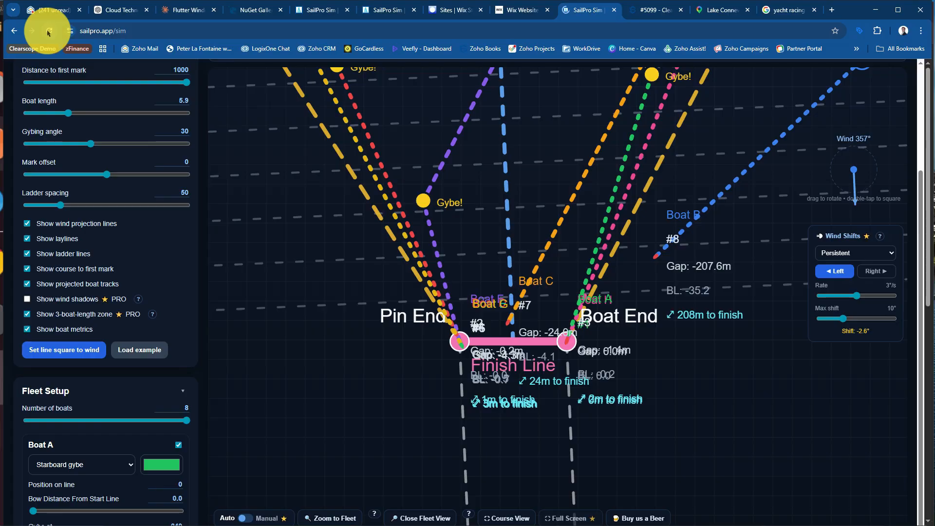
# Begin the AI Race Builder scenario description with "Create a race with 6 boats, a star"
pyautogui.scroll(-2, 441, 362)
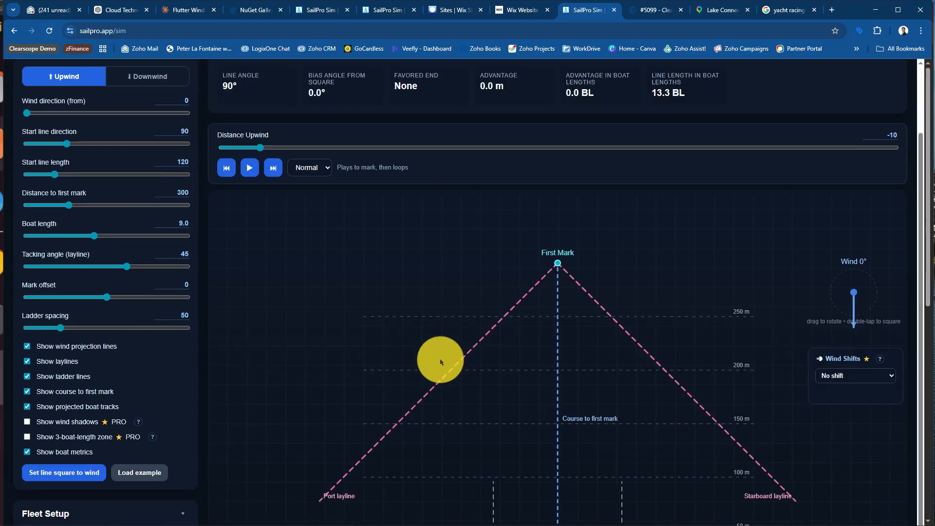
pyautogui.scroll(-10, 484, 361)
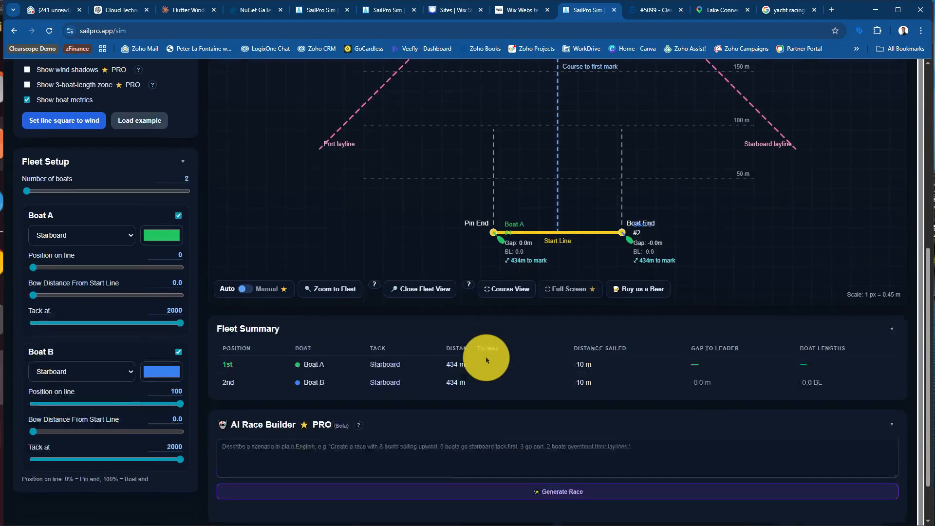
pyautogui.click(327, 392)
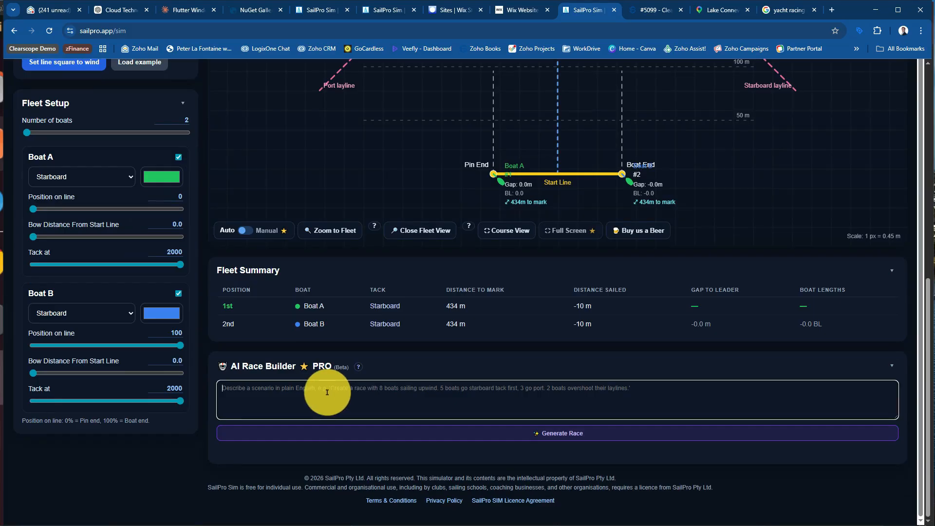
pyautogui.write('Create a')
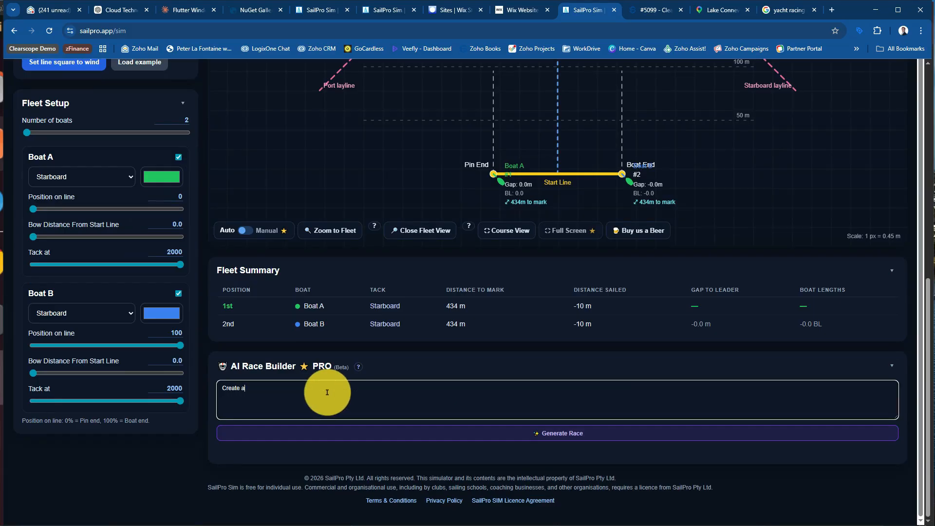
pyautogui.write(' race with 6 boats, a')
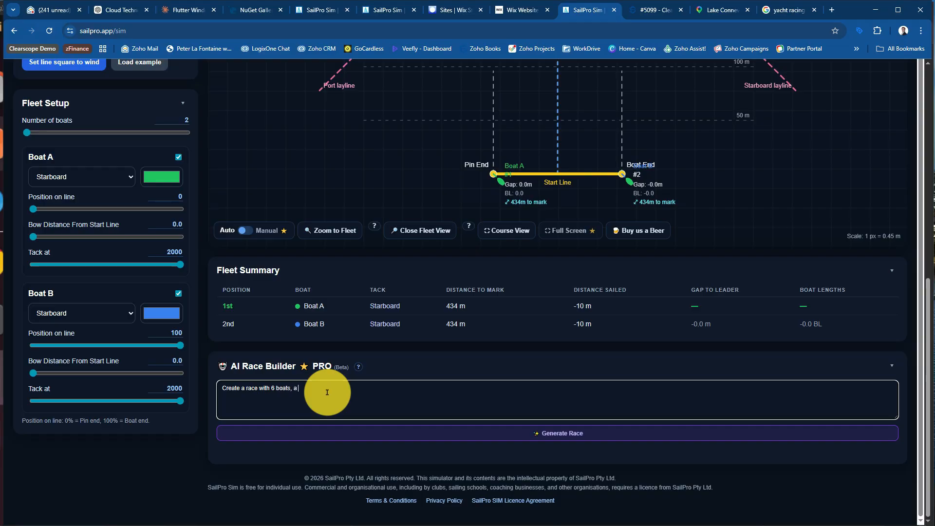
pyautogui.write(' star')
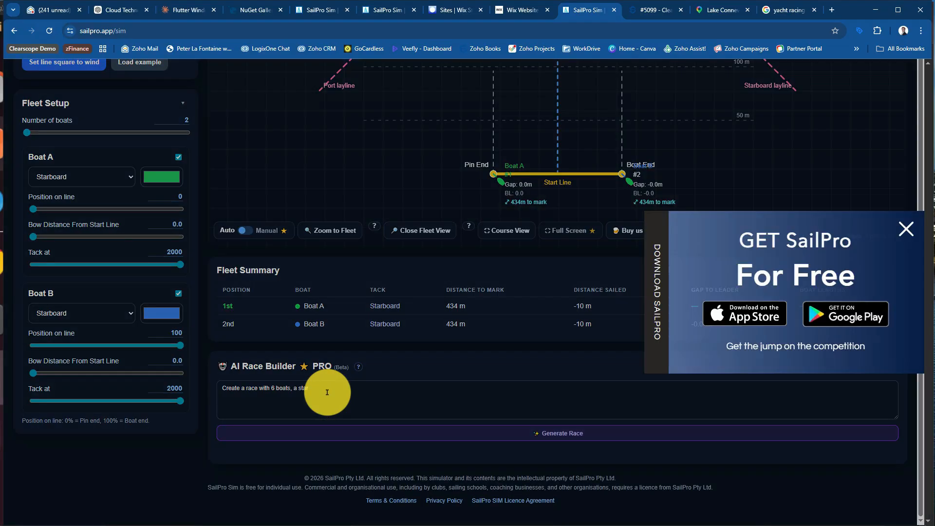
# Dismiss the app promotion and continue the race description with "120m start line, first mark is 1000m"
pyautogui.click(906, 228)
pyautogui.click(343, 391)
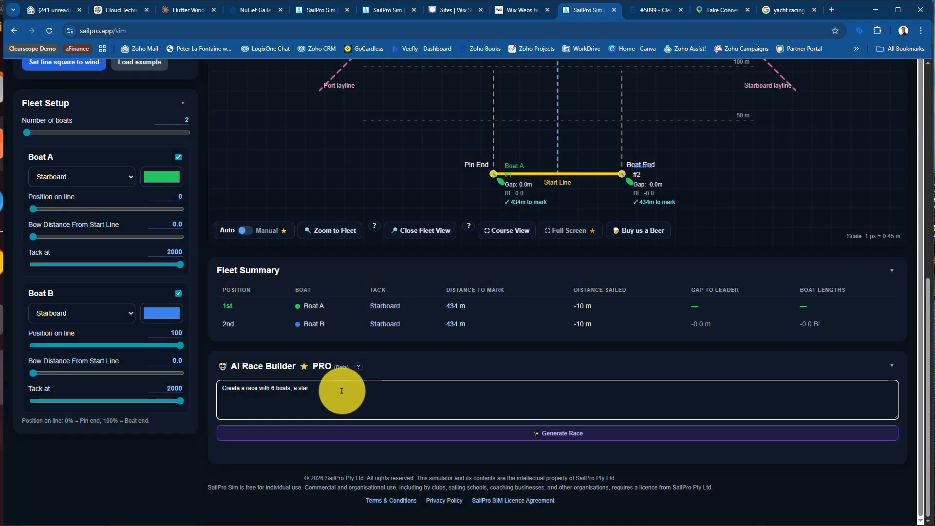
pyautogui.press('BackSpace')
pyautogui.press('BackSpace')
pyautogui.press('BackSpace')
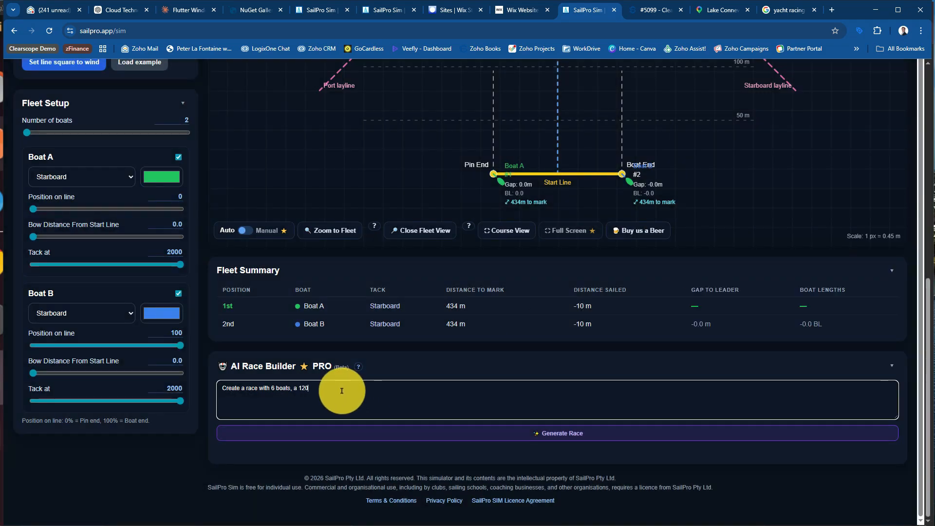
pyautogui.write('120m start (')
pyautogui.write('rst')
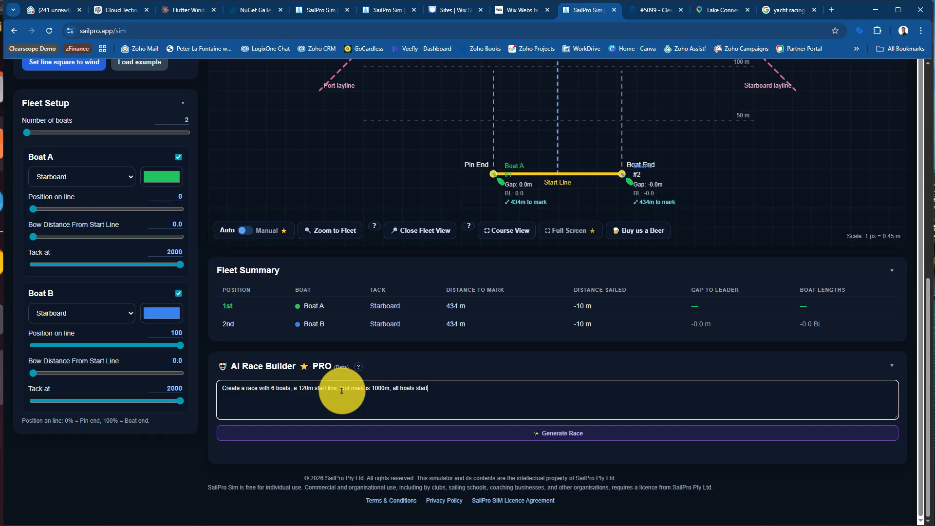
# Finish the description with "all boats start on starboard. mark is offset by 20m" and generate the race
pyautogui.write('n')
pyautogui.write('ma')
pyautogui.write('rk is offset by 20m')
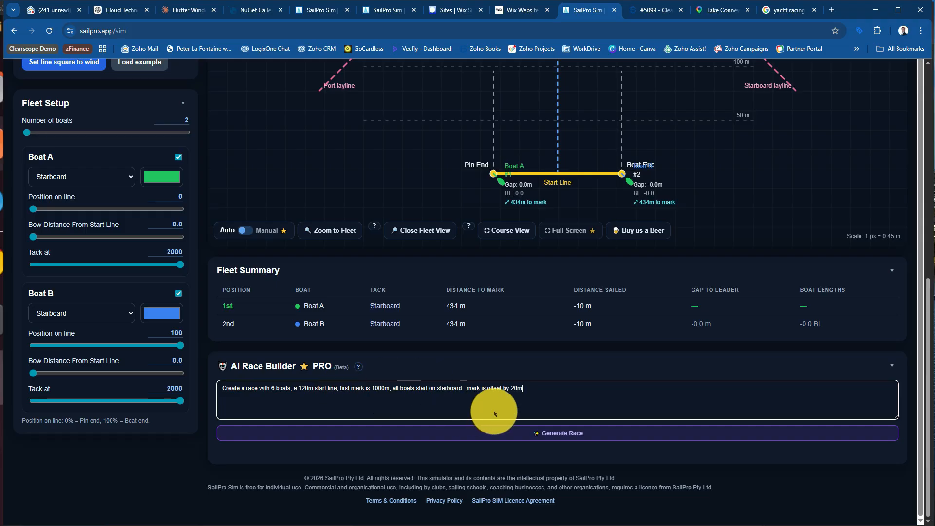
pyautogui.click(547, 431)
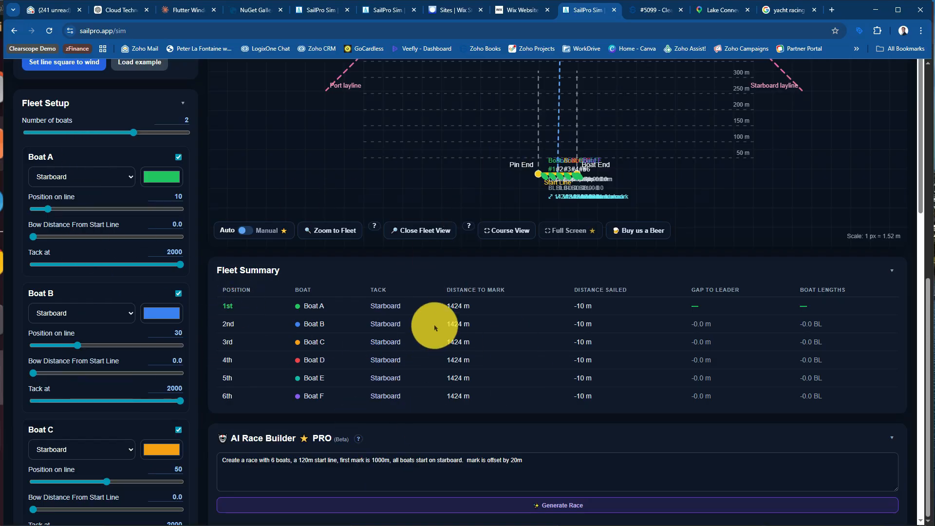
# Play the generated race and follow the six boats on the course and in the Fleet Summary
pyautogui.scroll(2, 435, 327)
pyautogui.scroll(4, 516, 188)
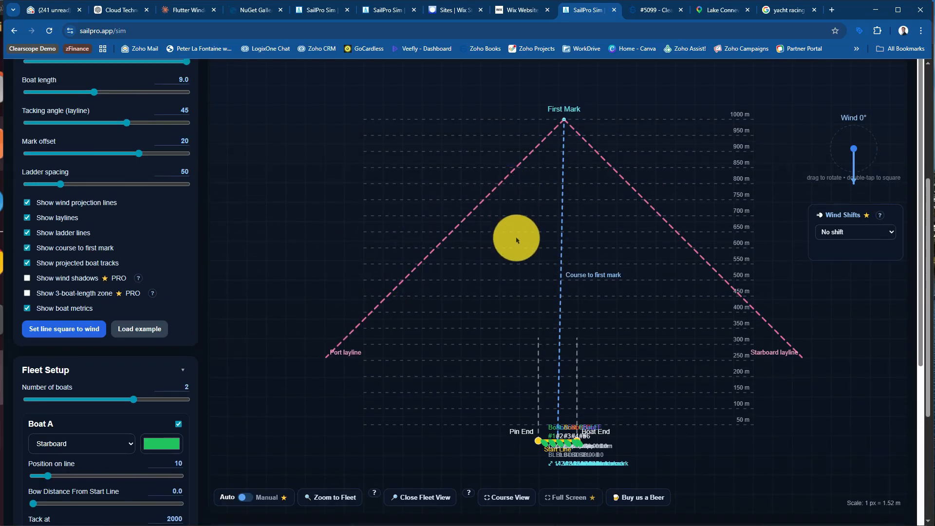
pyautogui.scroll(1, 588, 241)
pyautogui.scroll(2, 588, 242)
pyautogui.click(250, 121)
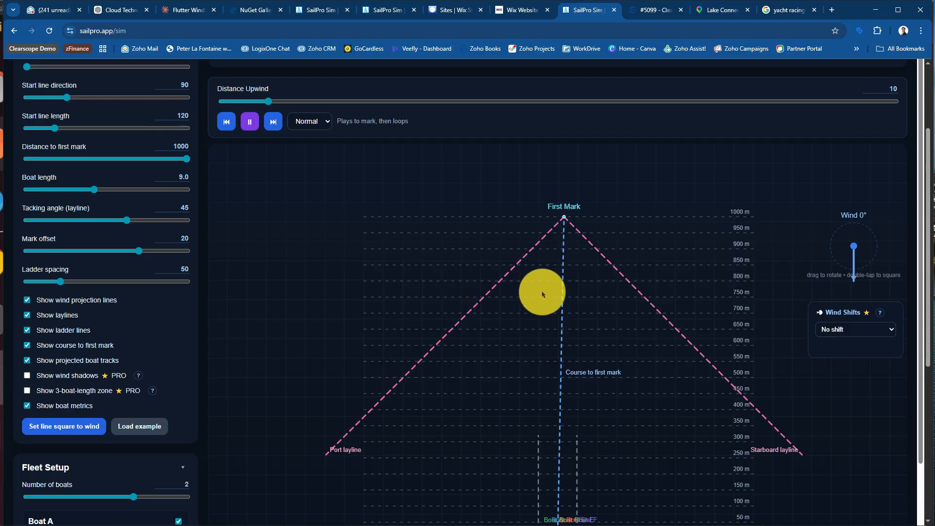
pyautogui.scroll(-3, 545, 293)
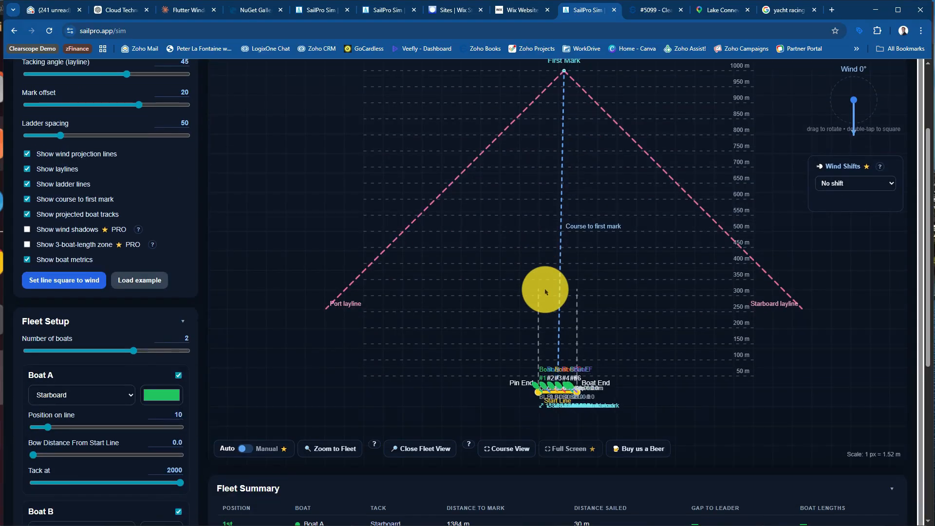
pyautogui.scroll(-4, 545, 292)
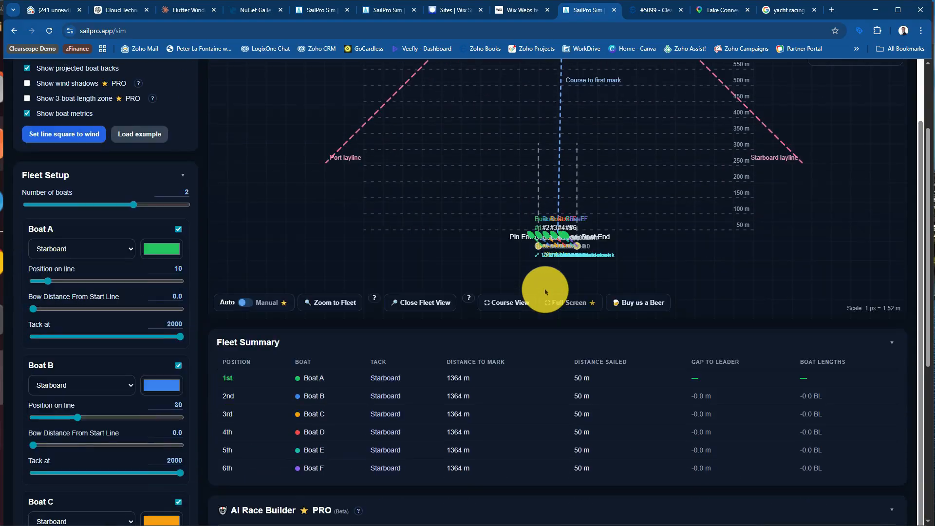
pyautogui.scroll(-1, 545, 292)
pyautogui.scroll(3, 545, 292)
pyautogui.scroll(4, 545, 292)
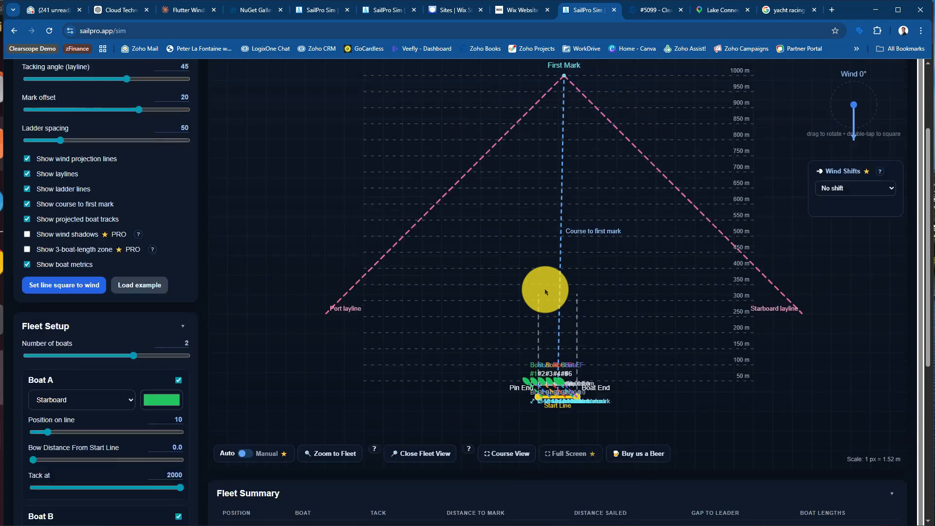
pyautogui.scroll(3, 545, 292)
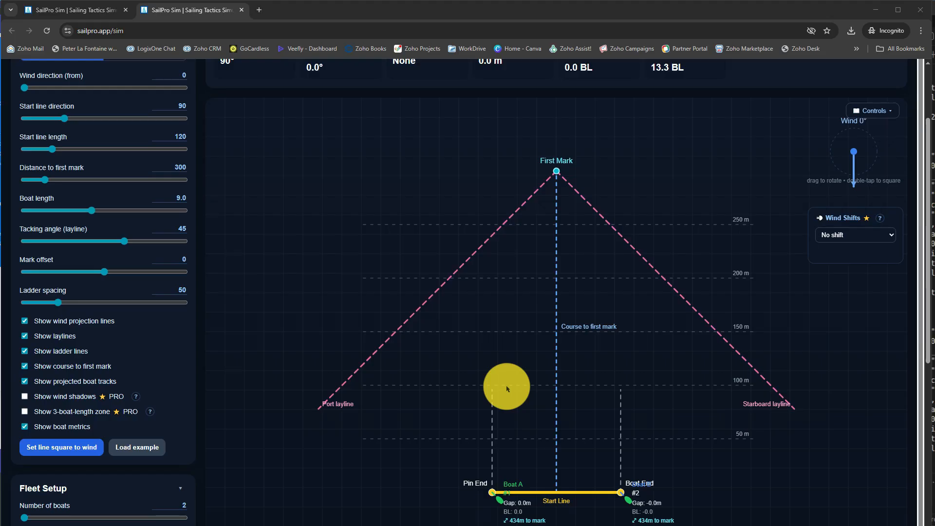
# Switch to the incognito simulator window and change the race from Auto to Manual mode
pyautogui.scroll(2, 465, 193)
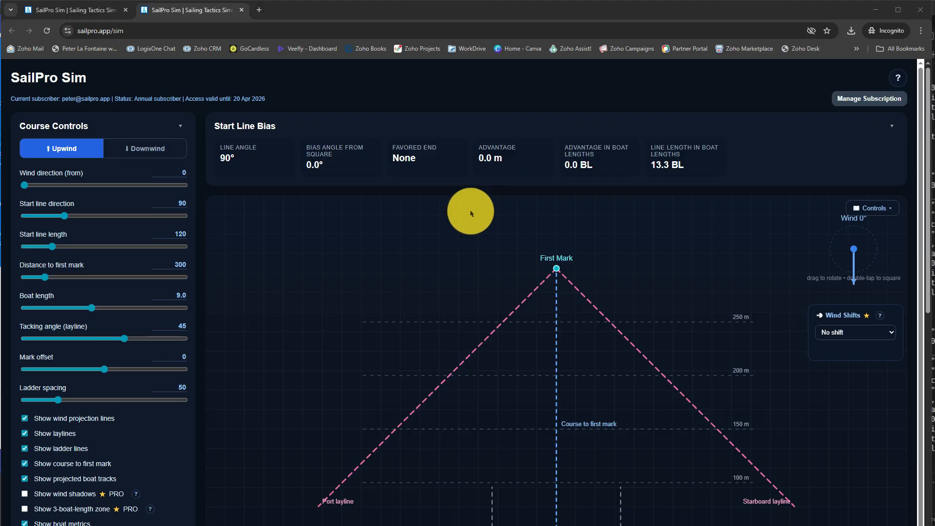
pyautogui.scroll(-2, 472, 213)
pyautogui.scroll(-2, 471, 213)
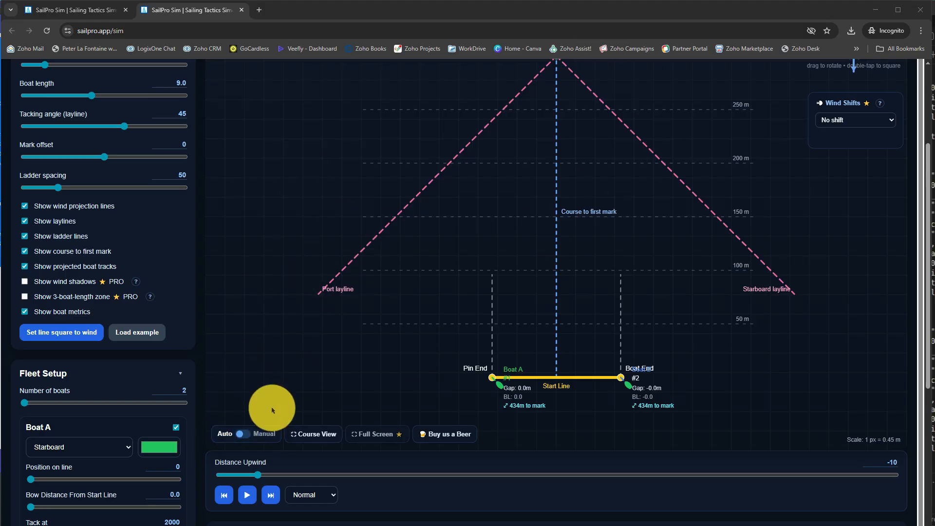
pyautogui.click(247, 439)
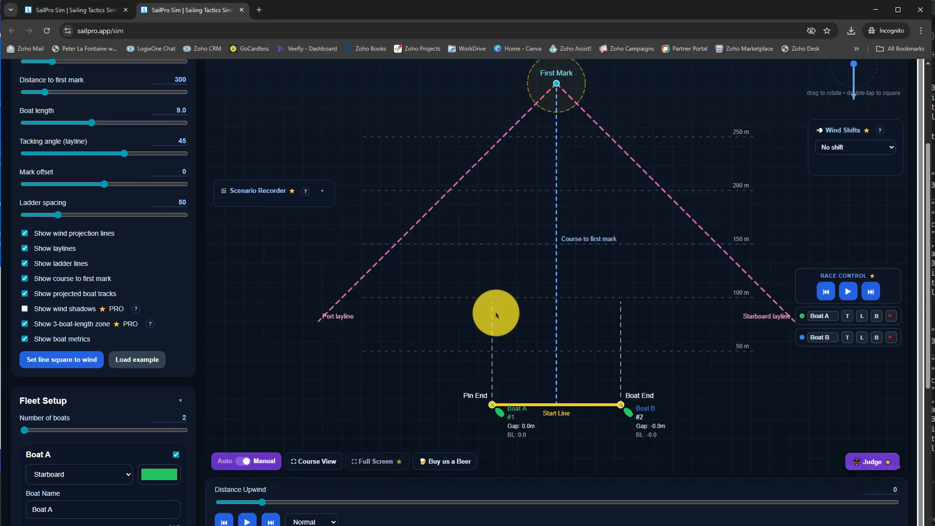
# Add an extra mark just to the left of the First Mark, name it Hitch Mark and enable its zone
pyautogui.scroll(1, 497, 315)
pyautogui.scroll(1, 496, 315)
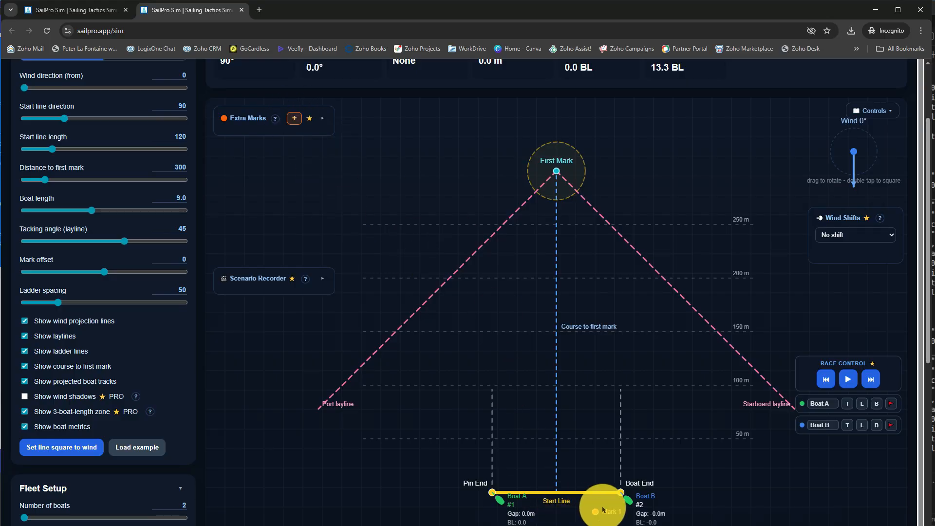
pyautogui.moveTo(597, 512); pyautogui.dragTo(497, 176)
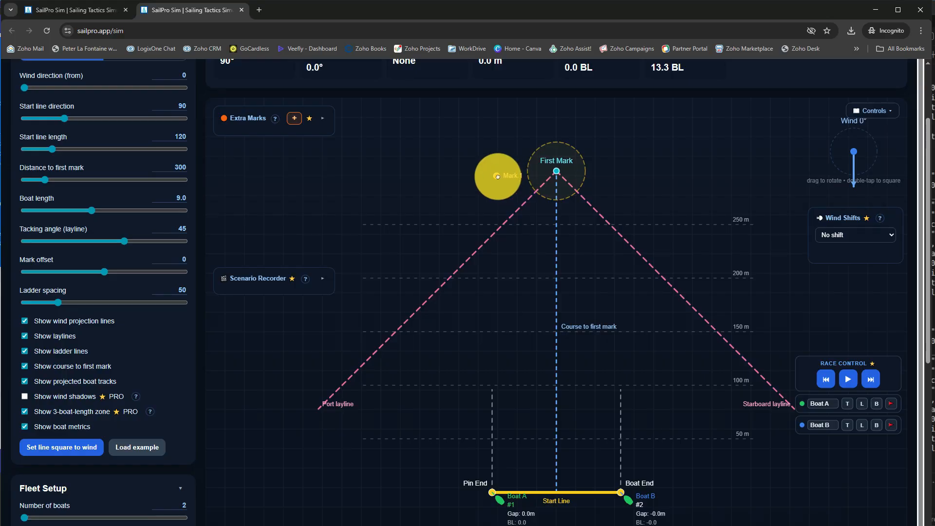
pyautogui.click(323, 118)
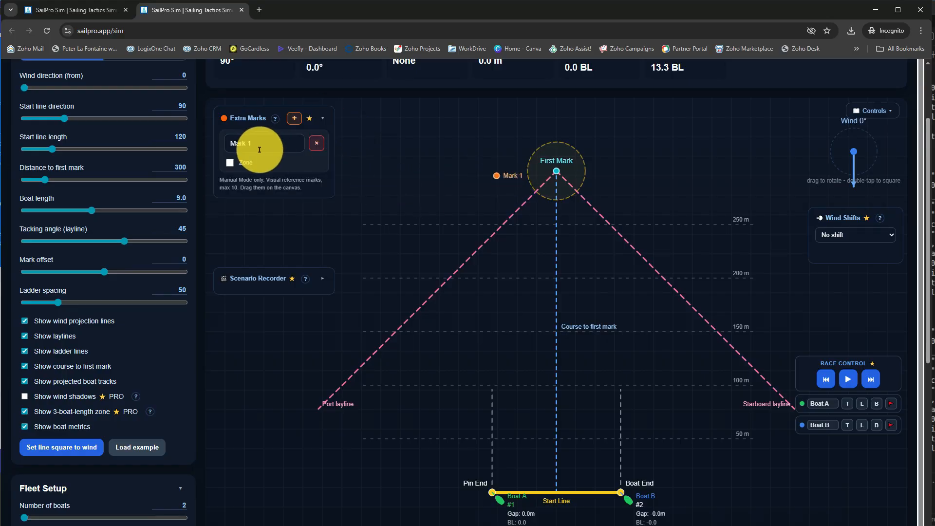
pyautogui.moveTo(260, 150); pyautogui.dragTo(199, 141)
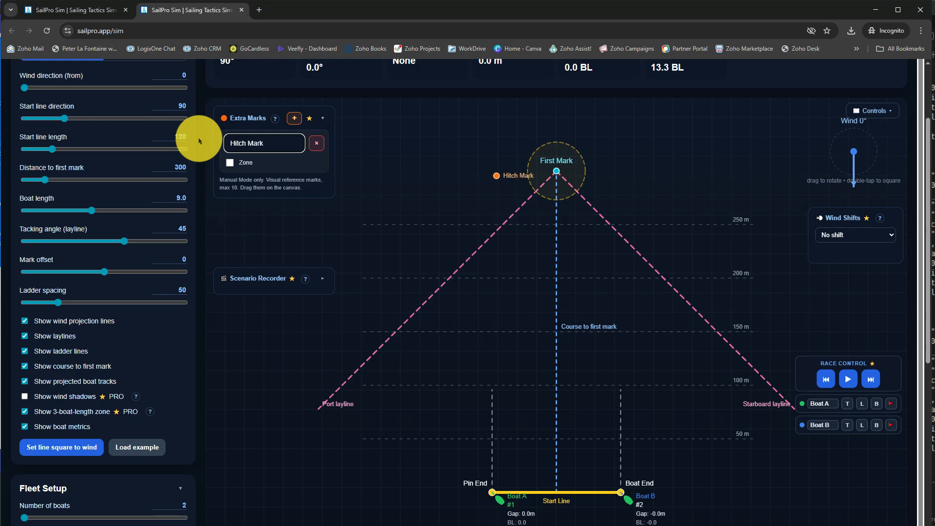
pyautogui.click(231, 163)
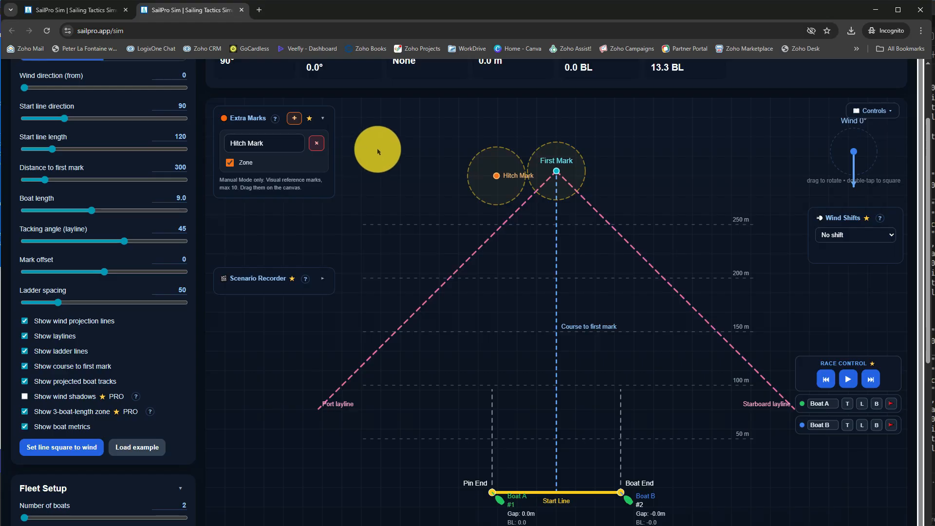
# Add a second extra mark named Gate 1 and place it about 75 m upwind of the start line
pyautogui.click(294, 118)
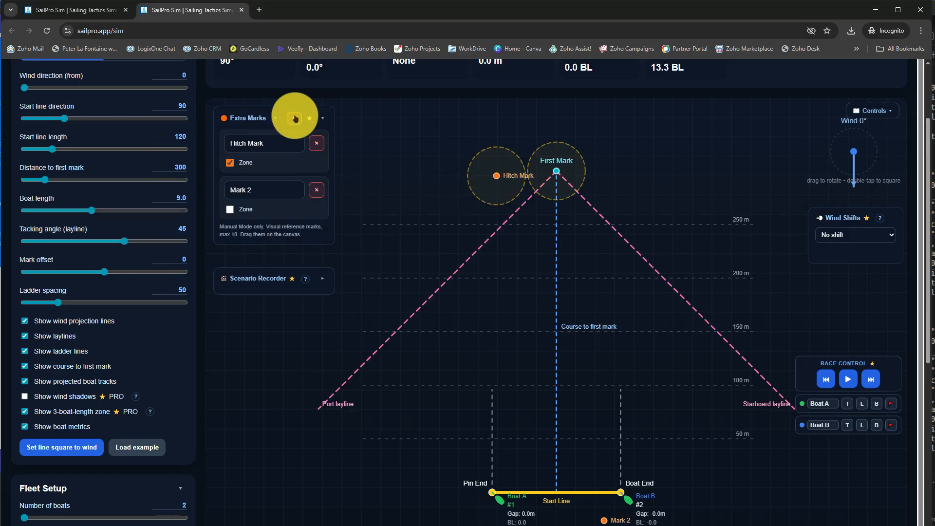
pyautogui.moveTo(263, 183); pyautogui.dragTo(179, 180)
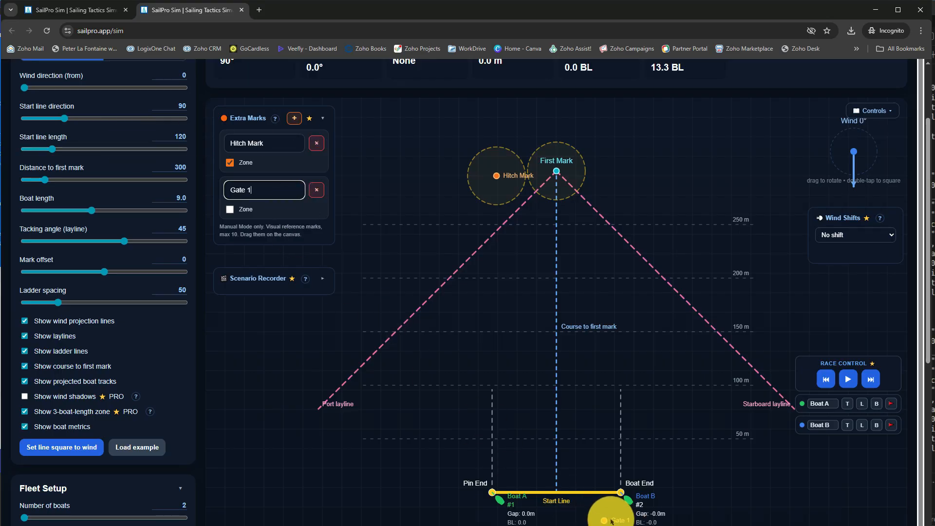
pyautogui.moveTo(608, 519); pyautogui.dragTo(546, 411)
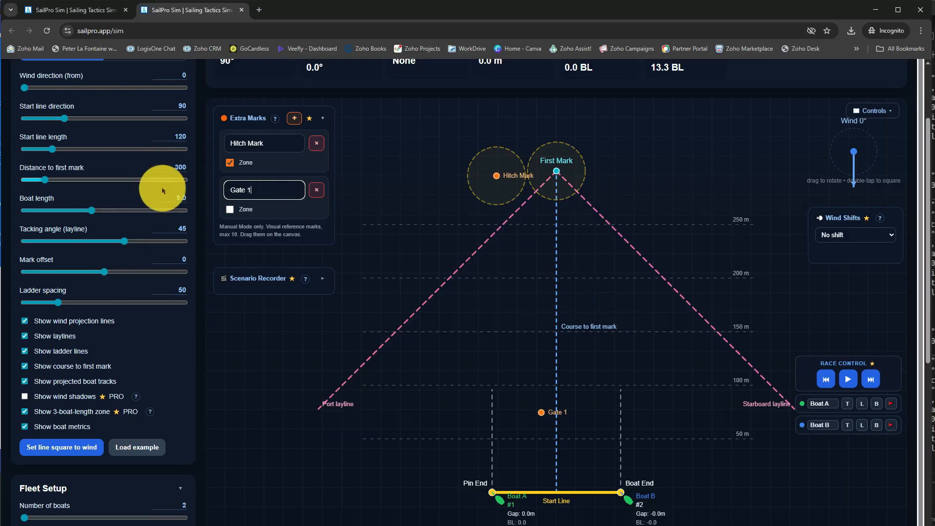
# Set the distance to first mark to 686 and the boat length to 6.2
pyautogui.moveTo(45, 182); pyautogui.dragTo(77, 185)
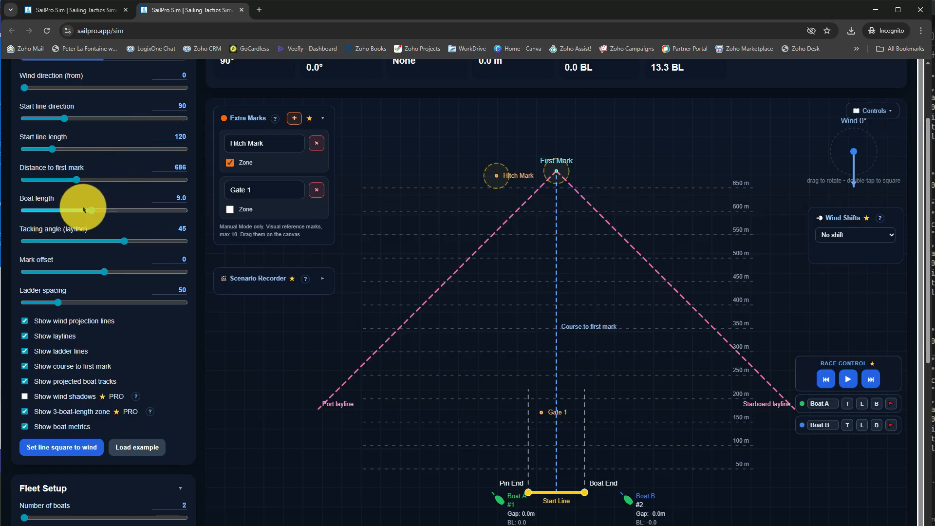
pyautogui.moveTo(93, 210); pyautogui.dragTo(69, 222)
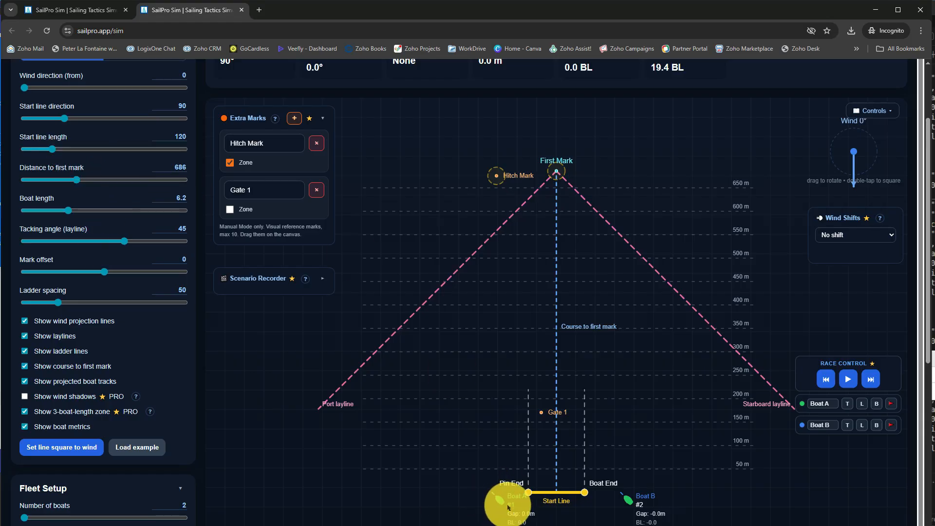
# Move Boat B and Boat A up the course to just below the 300 m ladder line, with Boat A on the right
pyautogui.moveTo(497, 500); pyautogui.dragTo(541, 497)
pyautogui.moveTo(629, 497); pyautogui.dragTo(562, 485)
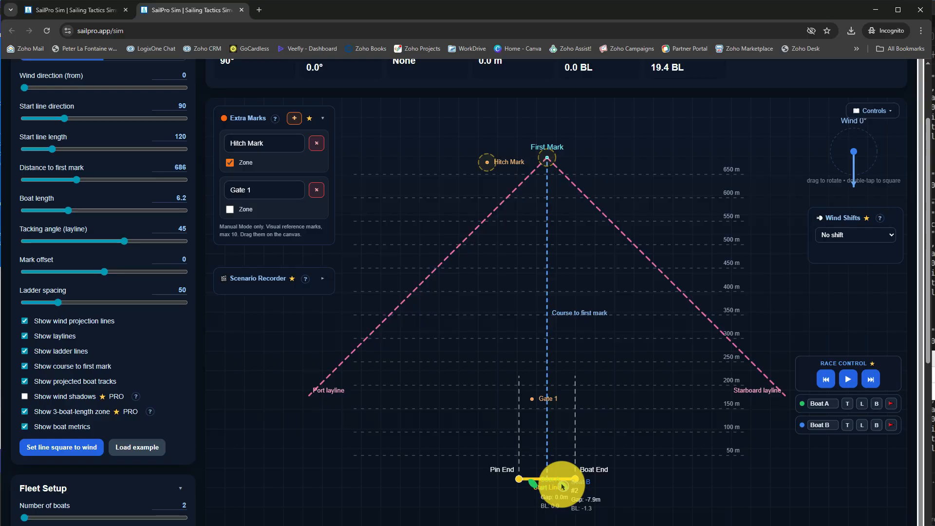
pyautogui.moveTo(562, 485); pyautogui.dragTo(607, 345)
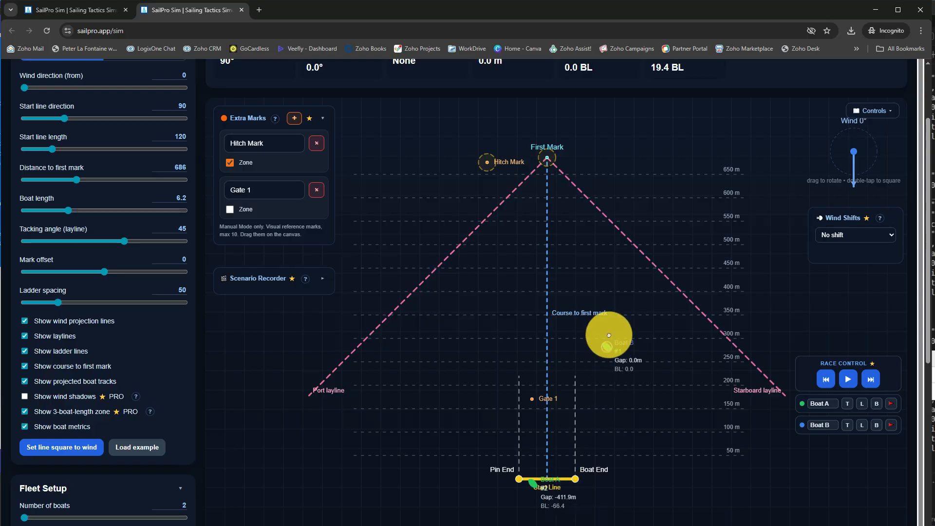
pyautogui.moveTo(534, 486); pyautogui.dragTo(646, 336)
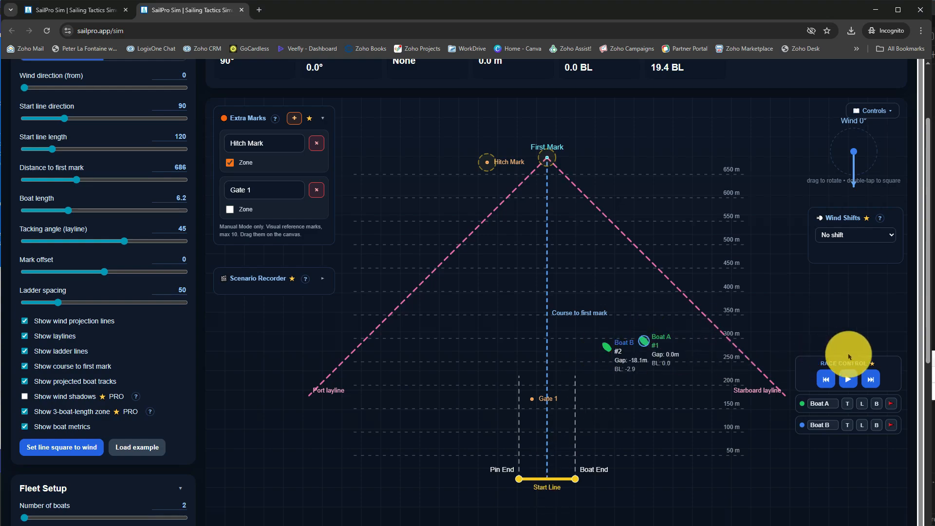
# Advance the race in small steps, tacking Boat A onto port and back onto starboard
pyautogui.click(866, 382)
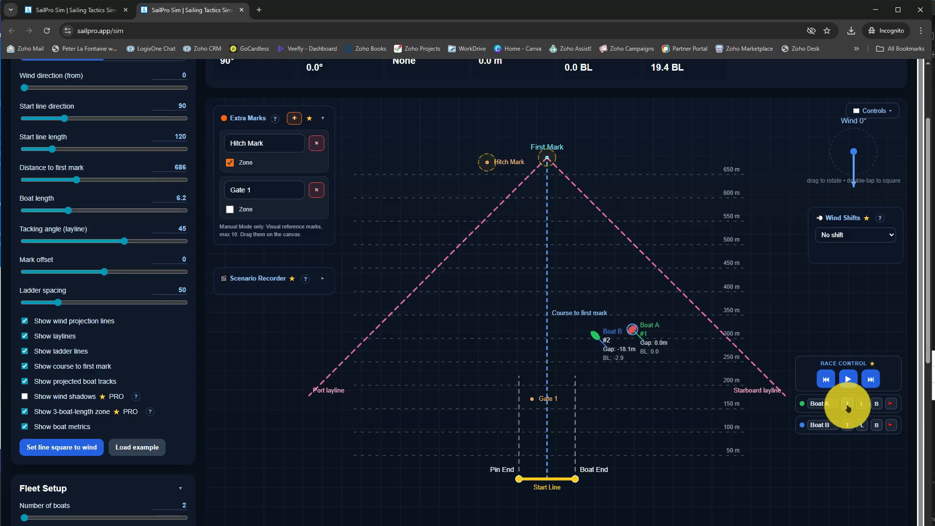
pyautogui.click(865, 384)
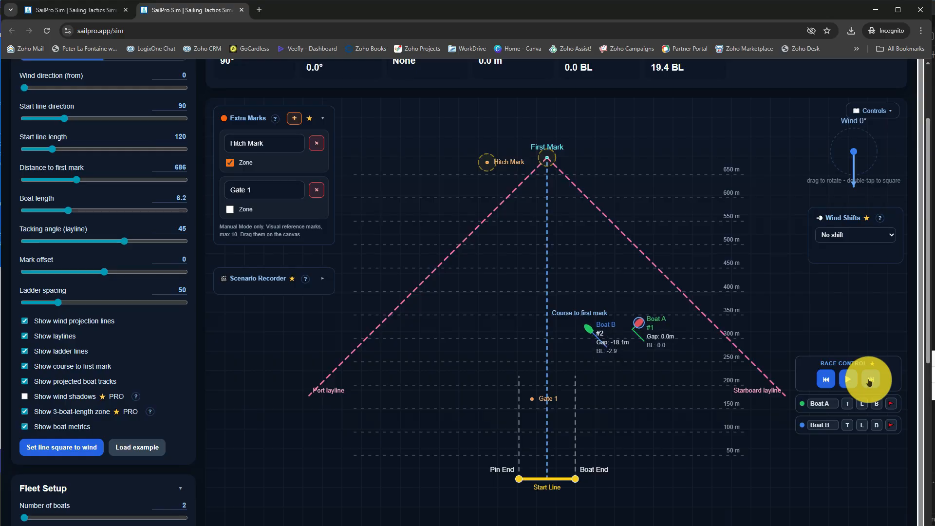
pyautogui.click(846, 405)
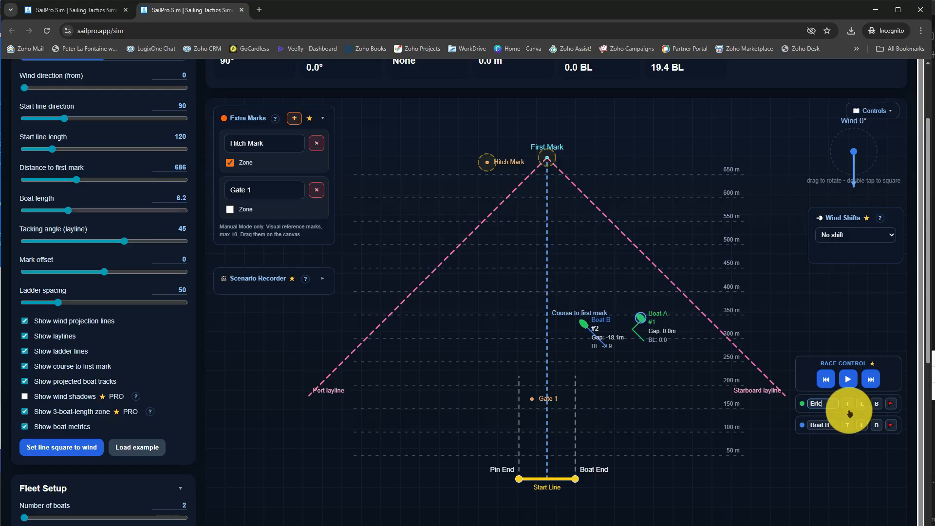
# Rename both boats with first names in the race control and hide the boat metrics
pyautogui.moveTo(830, 421); pyautogui.dragTo(808, 422)
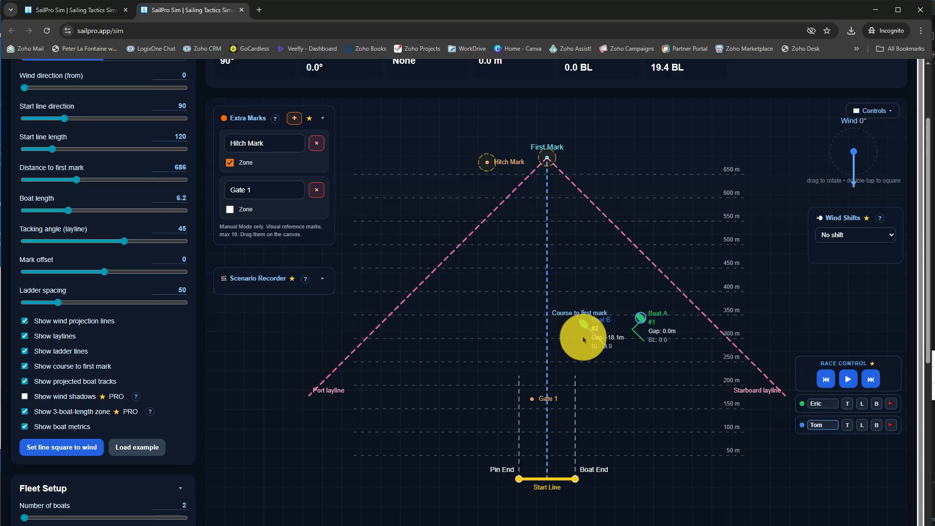
pyautogui.click(864, 385)
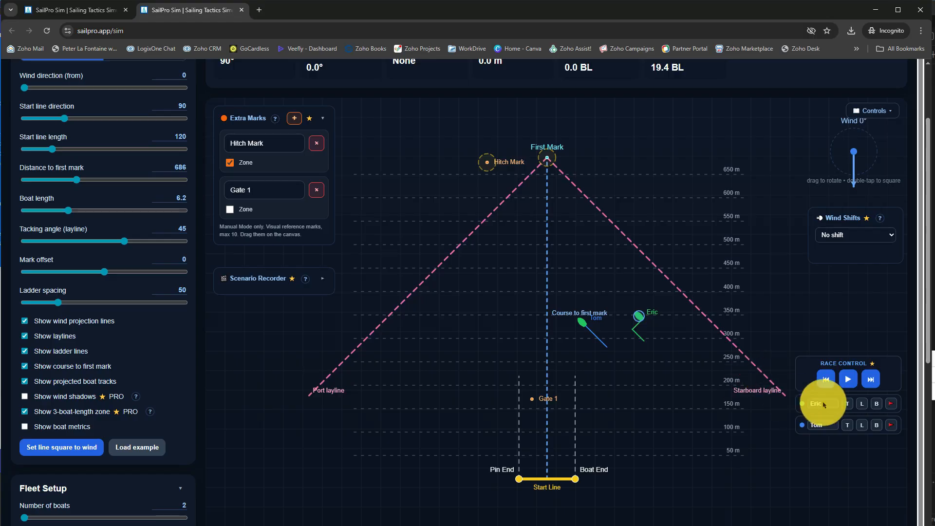
# Tack the blue-track boat onto port towards the other boat and run the Judge rules analysis of the situation
pyautogui.click(843, 426)
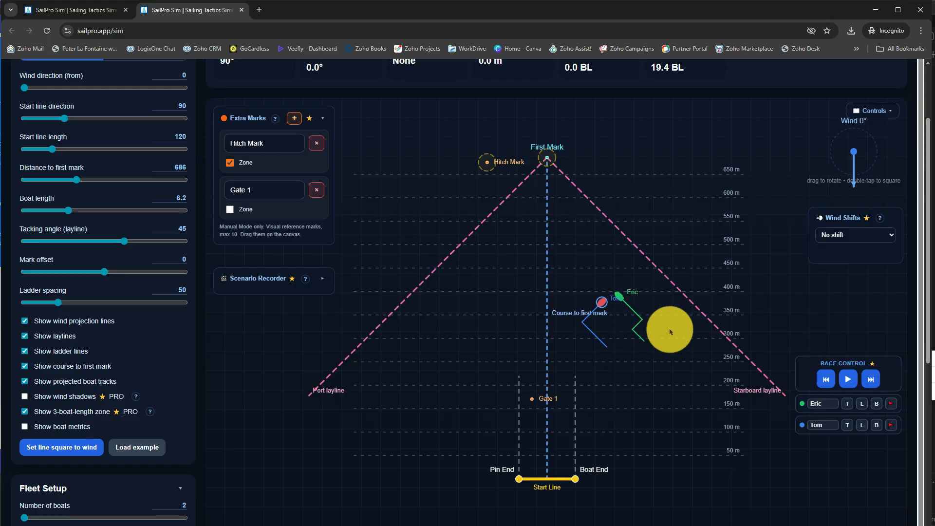
pyautogui.scroll(-1, 680, 351)
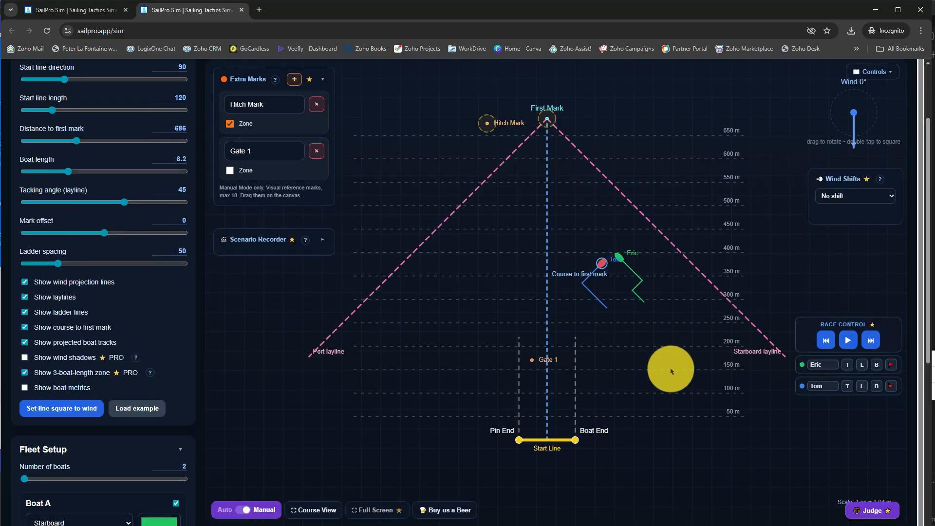
pyautogui.click(872, 511)
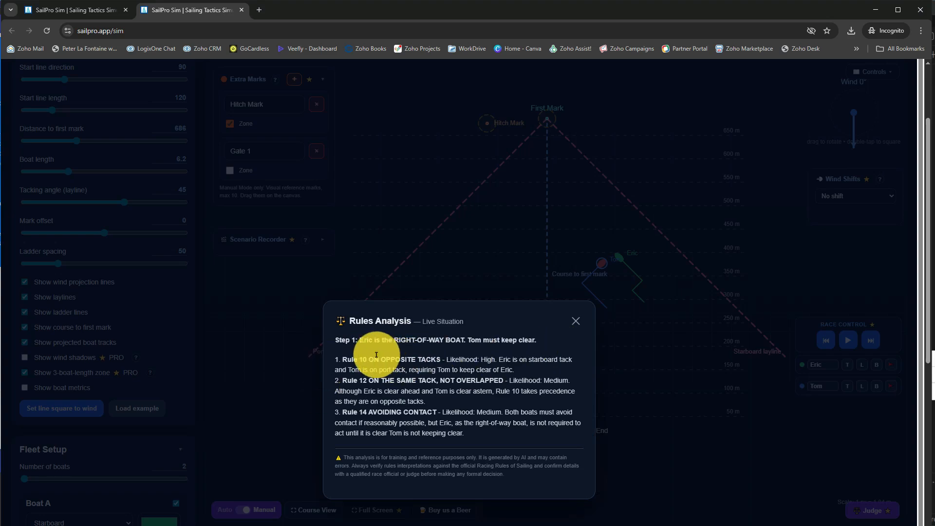
# Raise the protest flag on the green-track boat, rerun the Judge rules analysis and close its report
pyautogui.click(575, 321)
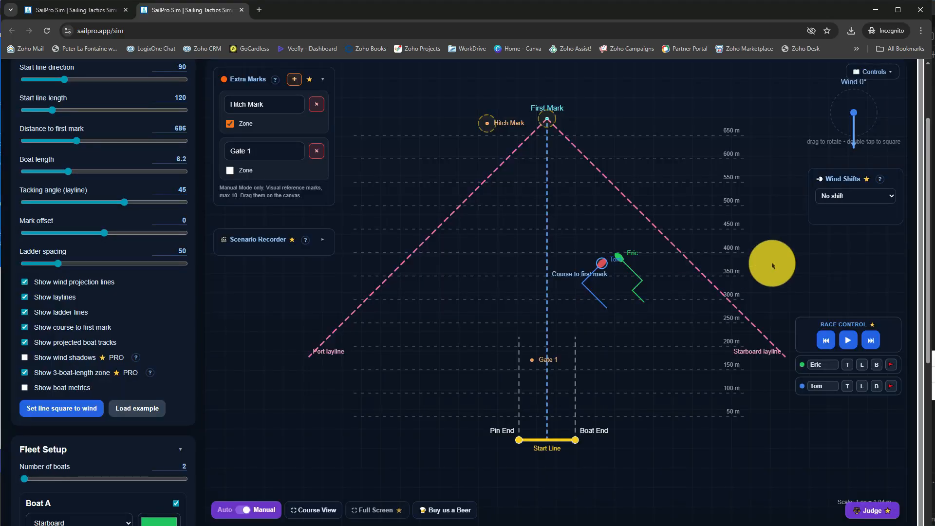
pyautogui.click(889, 366)
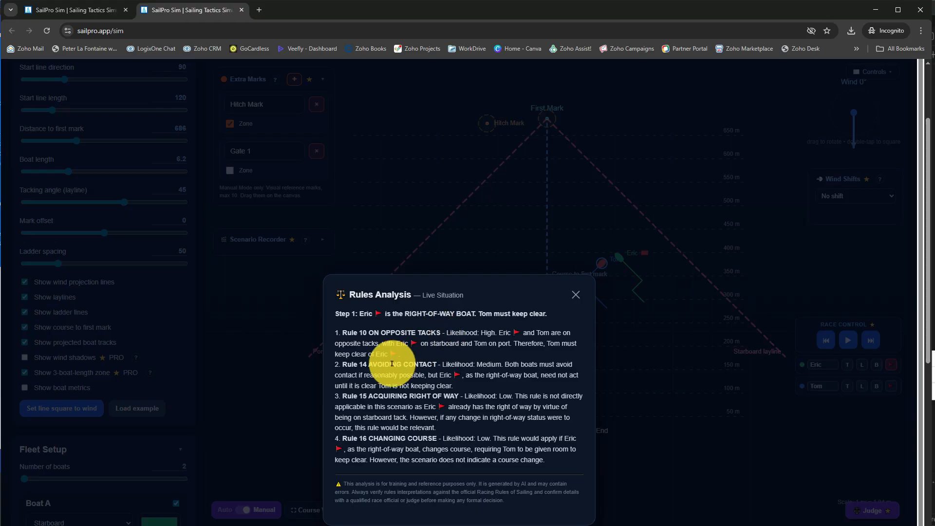
pyautogui.click(574, 295)
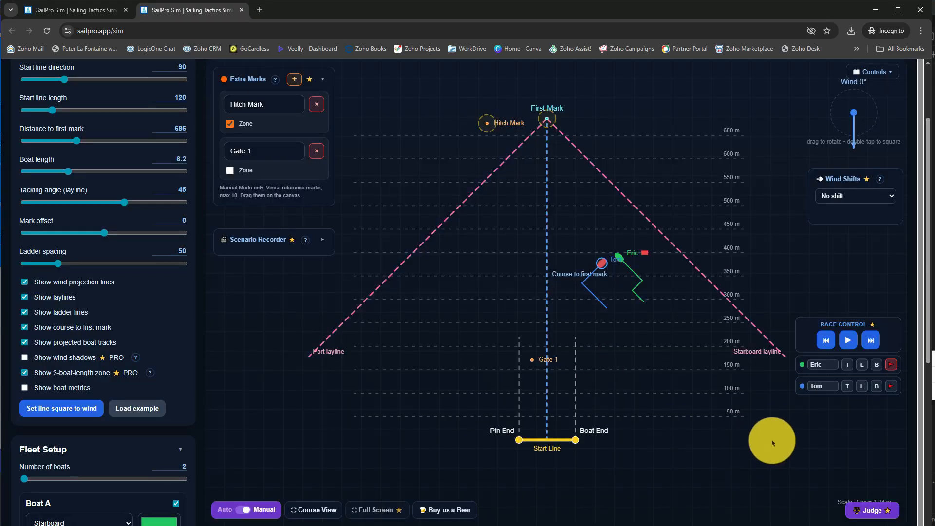
# Set the wind shifts to Oscillating
pyautogui.click(866, 194)
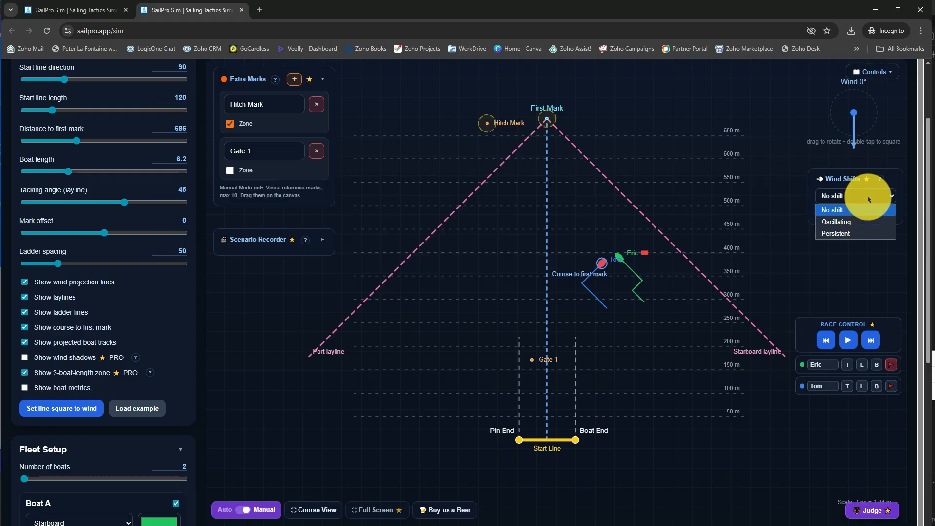
pyautogui.click(863, 197)
pyautogui.click(862, 196)
pyautogui.click(847, 224)
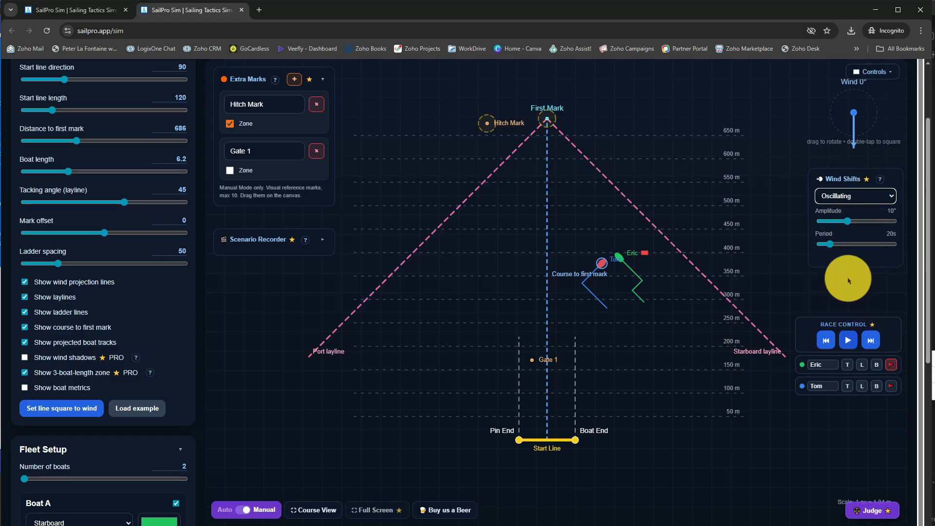
# Run the race briefly under the oscillating wind, pause it and tack both boats
pyautogui.click(844, 340)
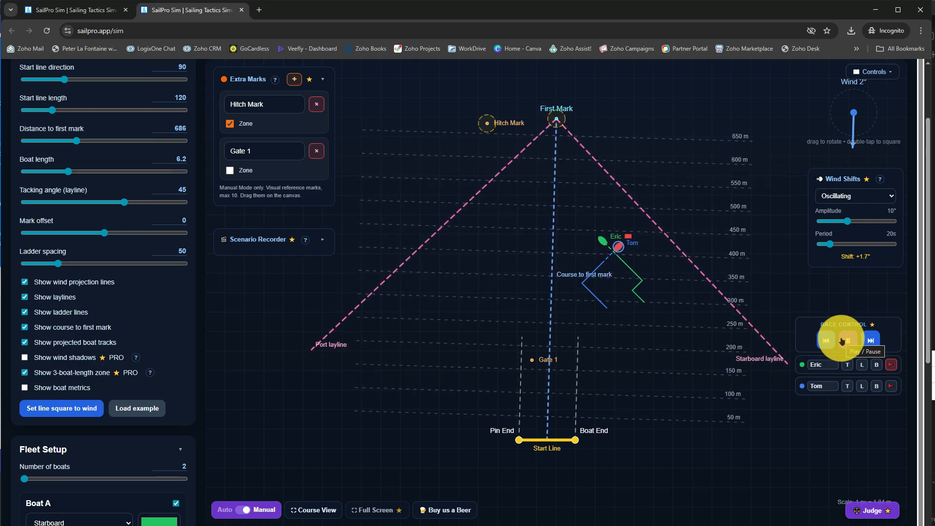
pyautogui.click(843, 341)
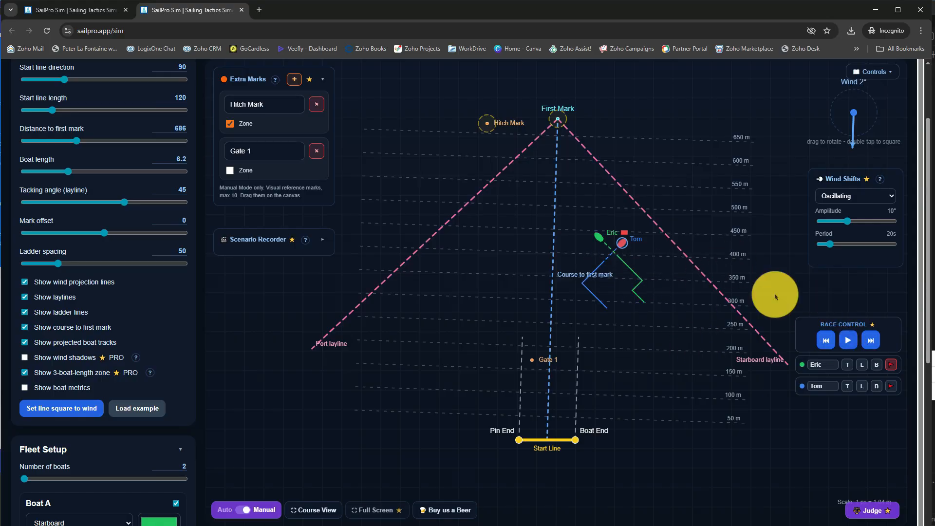
pyautogui.click(847, 365)
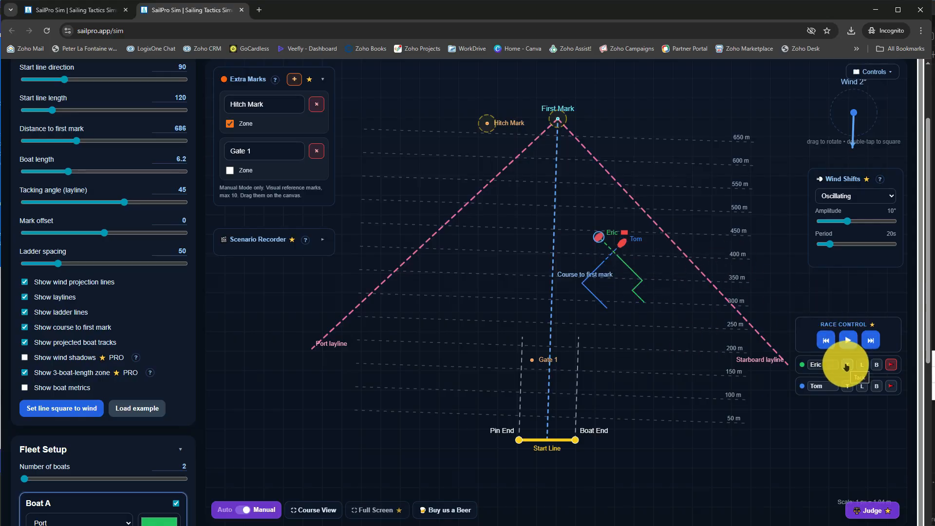
pyautogui.click(845, 388)
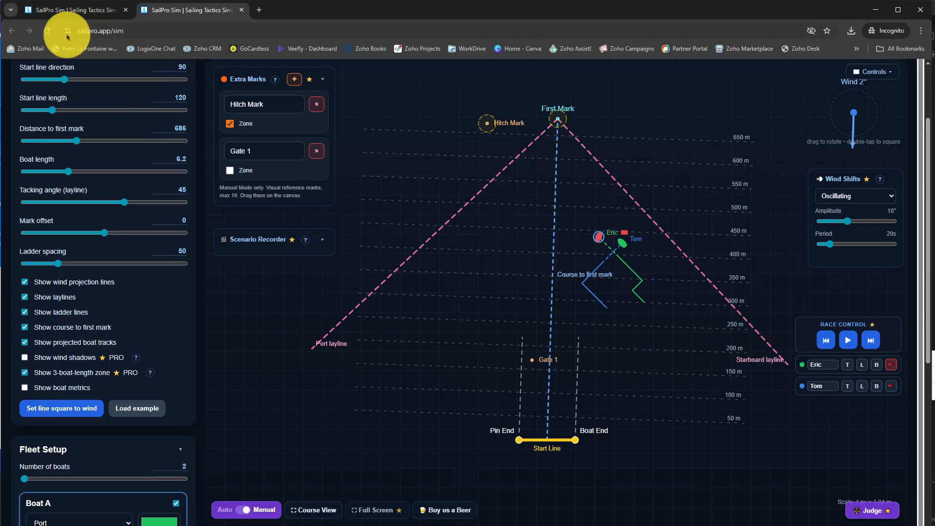
# Reload the simulator page and switch the course to Manual mode
pyautogui.click(47, 31)
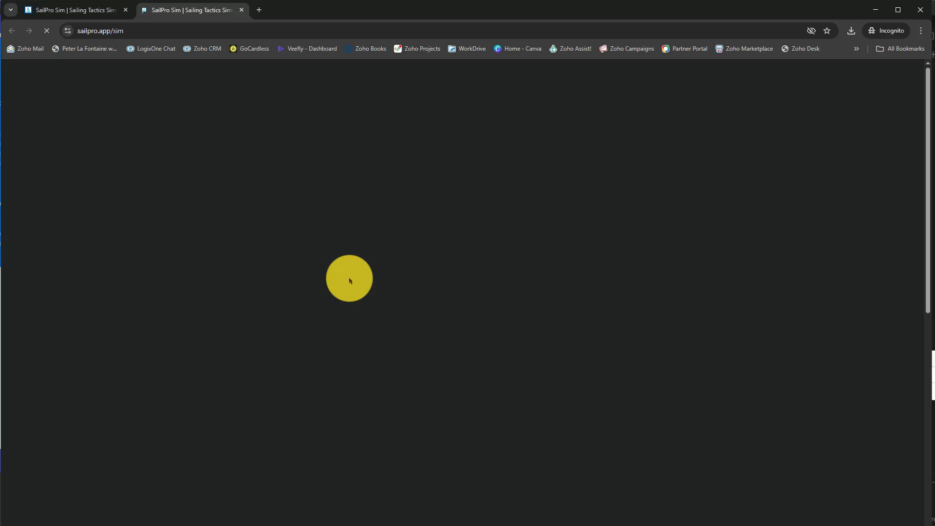
pyautogui.scroll(-2, 349, 373)
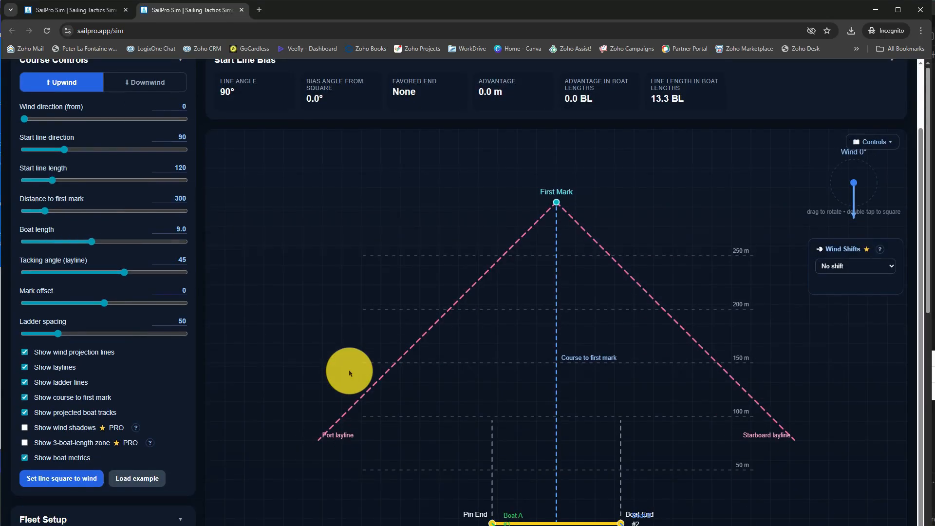
pyautogui.scroll(-2, 349, 372)
pyautogui.click(253, 437)
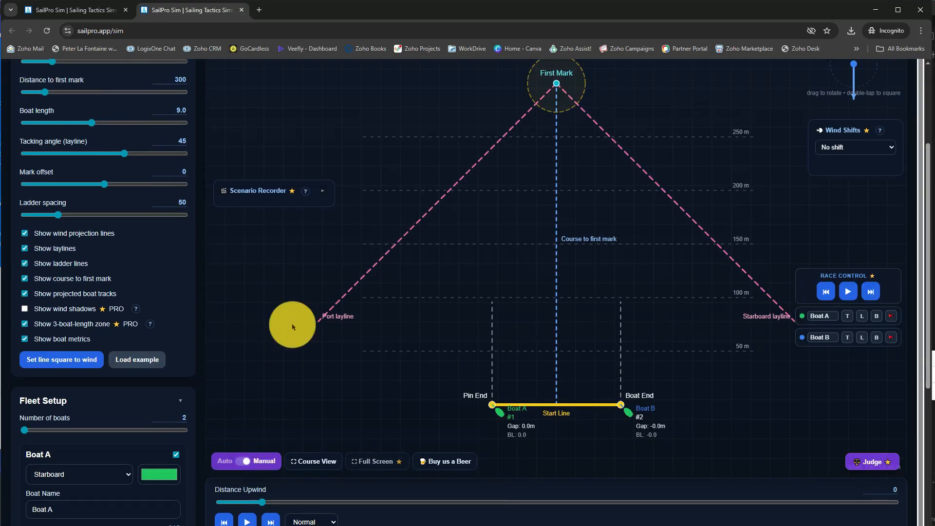
# Move Boat A and Boat B up the course between the 100 m and 150 m ladder lines, with Boat A on the right
pyautogui.moveTo(499, 413); pyautogui.dragTo(607, 264)
pyautogui.moveTo(631, 414); pyautogui.dragTo(581, 266)
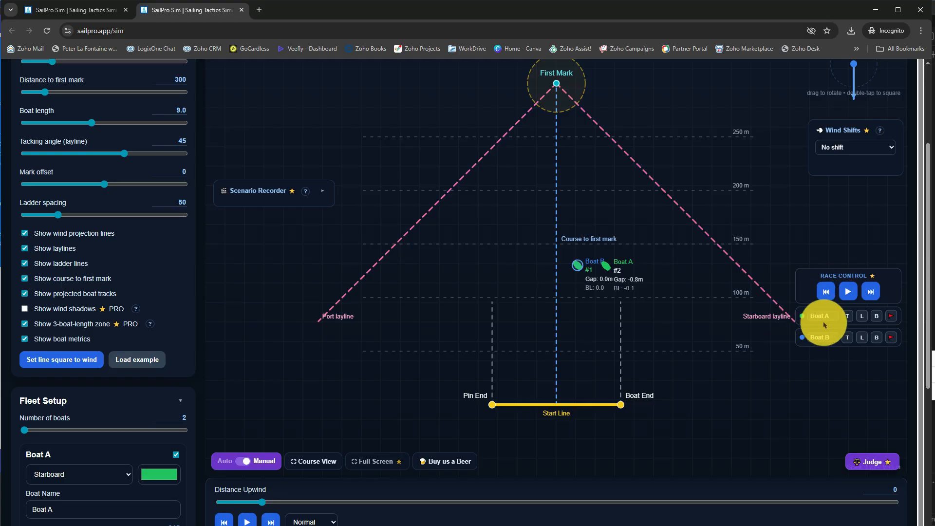
# Rename both boats with first names, with Boat A protest-flagged and Boat B tacked onto port
pyautogui.moveTo(831, 317); pyautogui.dragTo(797, 320)
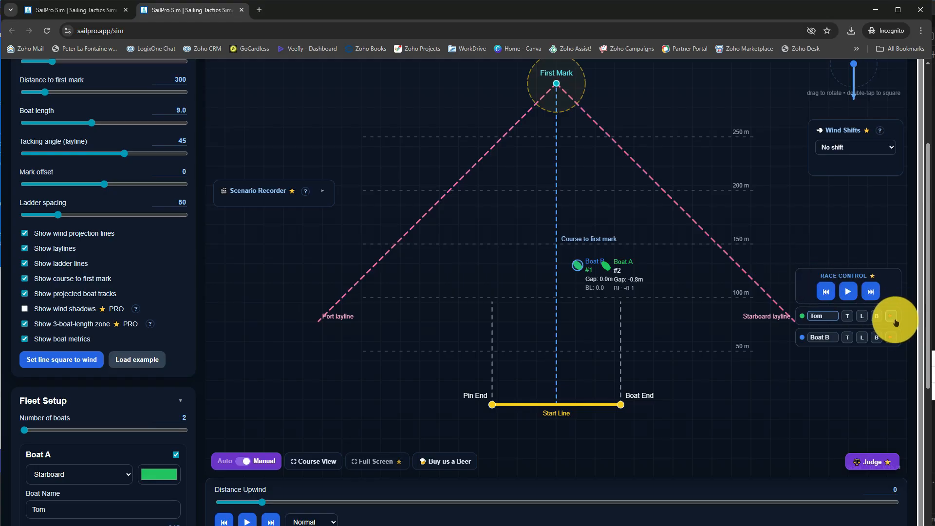
pyautogui.click(818, 338)
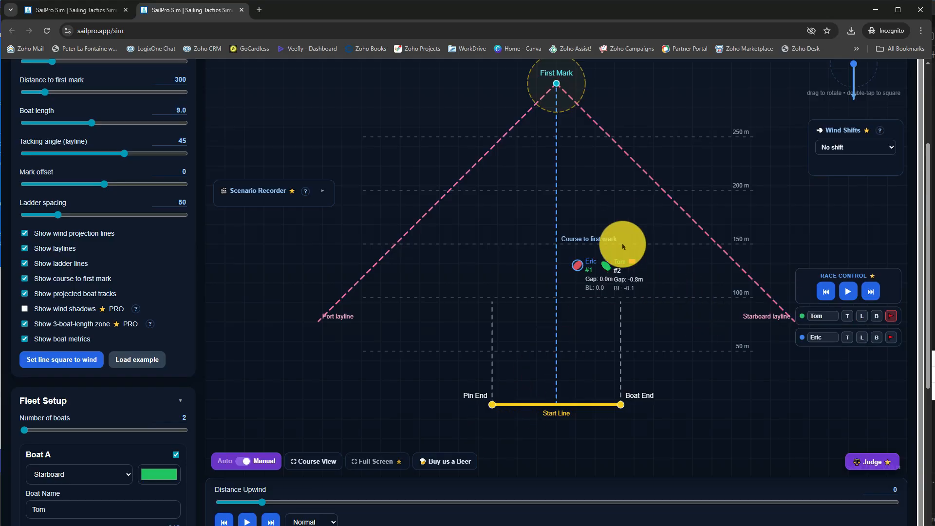
# Hide the boat metrics and move the protest-flagged boat slightly farther away from the port-tack boat
pyautogui.scroll(3, 624, 237)
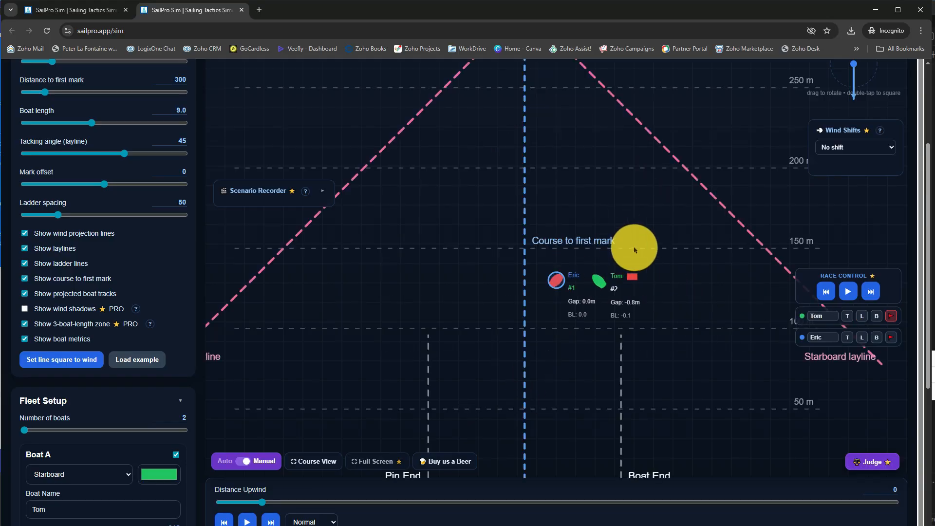
pyautogui.scroll(2, 635, 250)
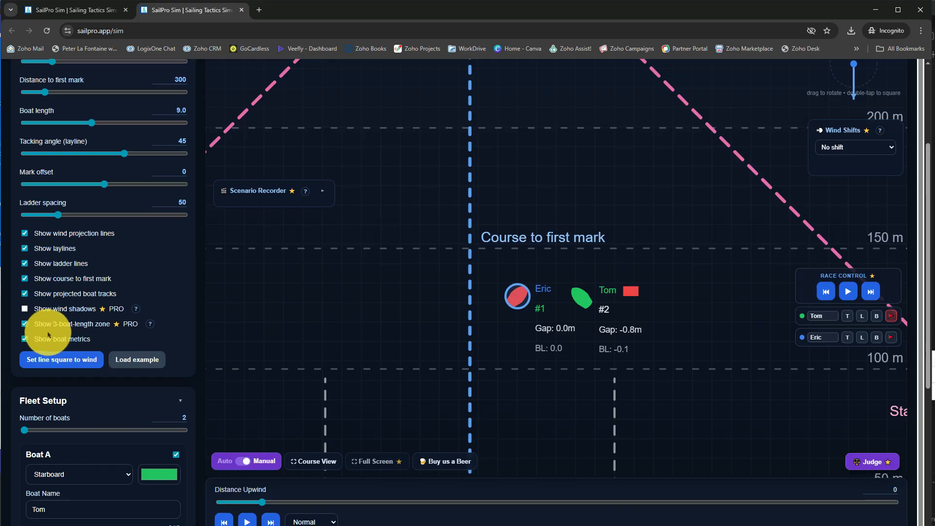
pyautogui.click(25, 339)
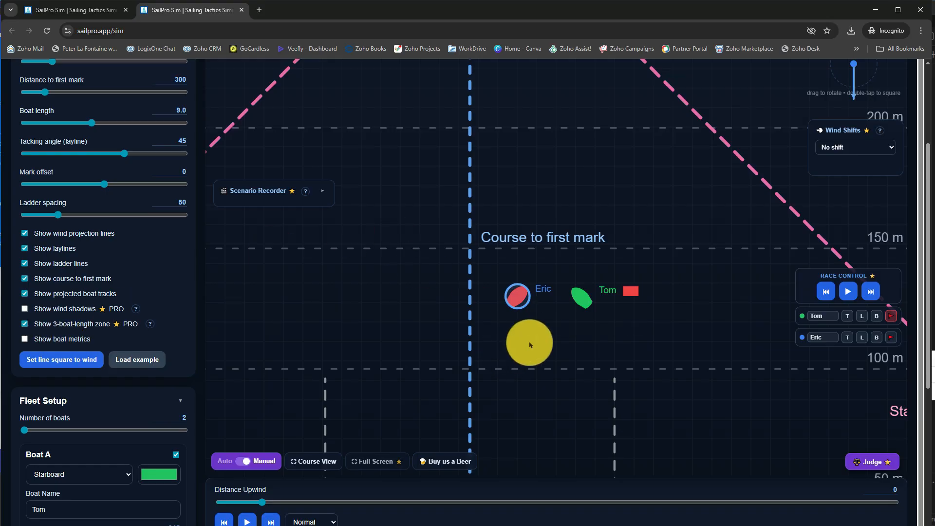
pyautogui.click(581, 297)
pyautogui.moveTo(582, 297); pyautogui.dragTo(611, 304)
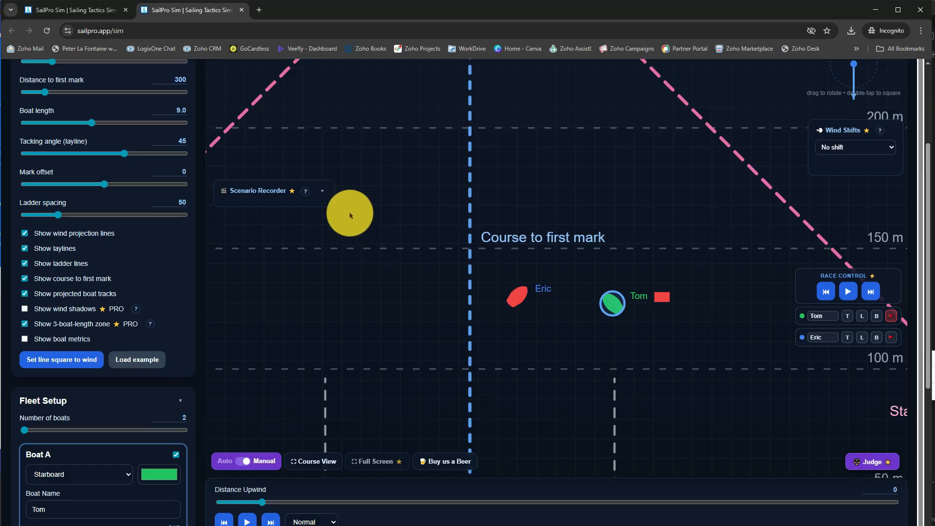
# Create a scenario in the Scenario Recorder, titled as the view of the protest-flagged boat's sailor
pyautogui.click(326, 193)
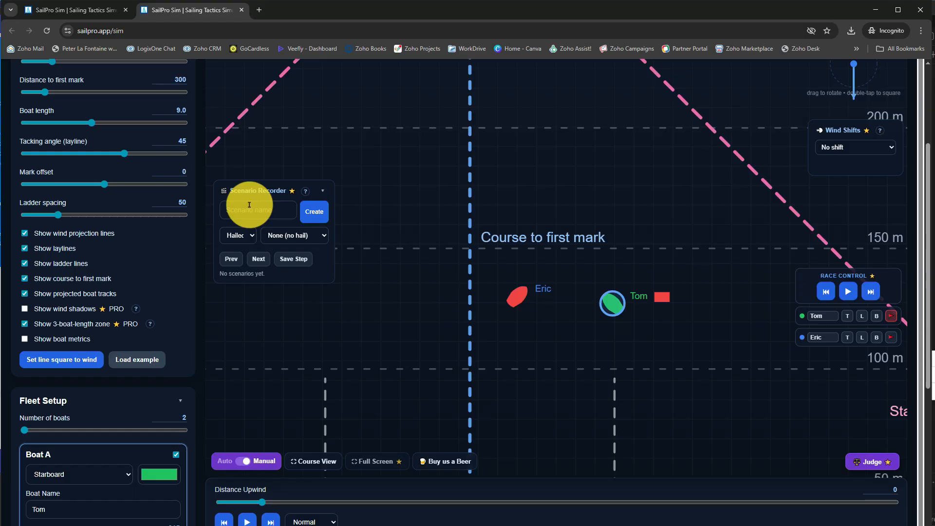
pyautogui.click(266, 208)
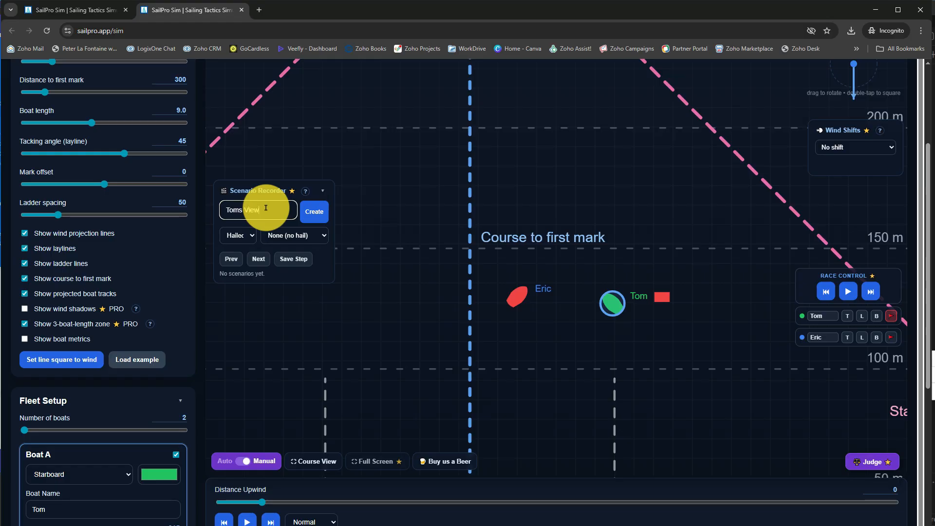
pyautogui.click(313, 210)
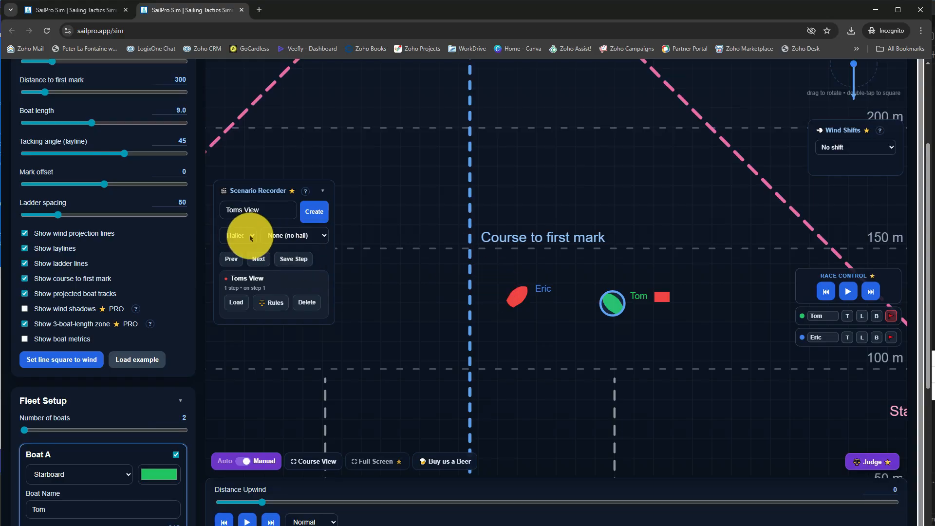
# Review the available hails and move both boats forward on their courses, closer together
pyautogui.click(300, 238)
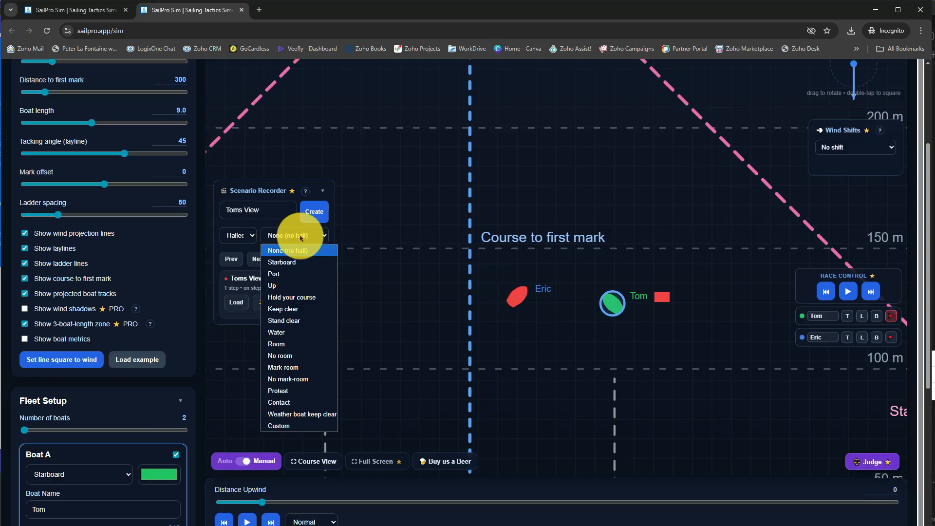
pyautogui.moveTo(615, 311); pyautogui.dragTo(602, 295)
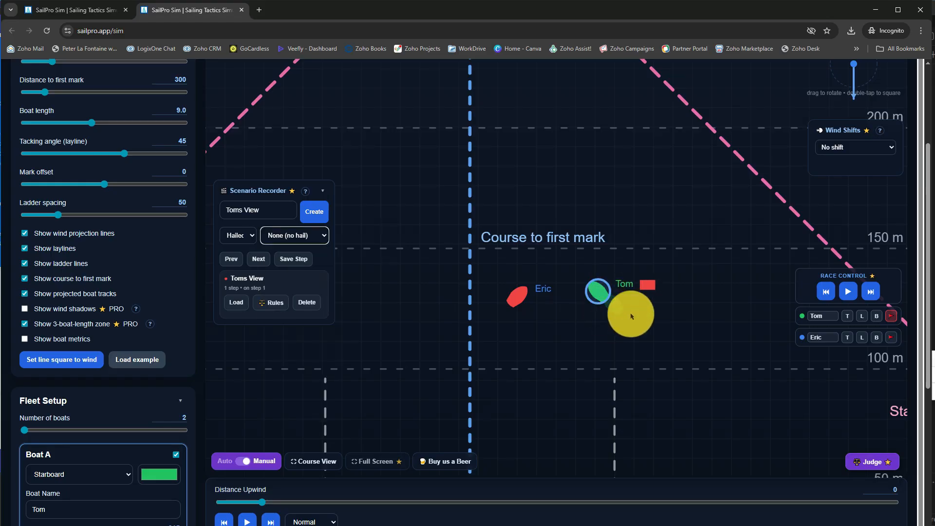
pyautogui.moveTo(516, 301); pyautogui.dragTo(537, 278)
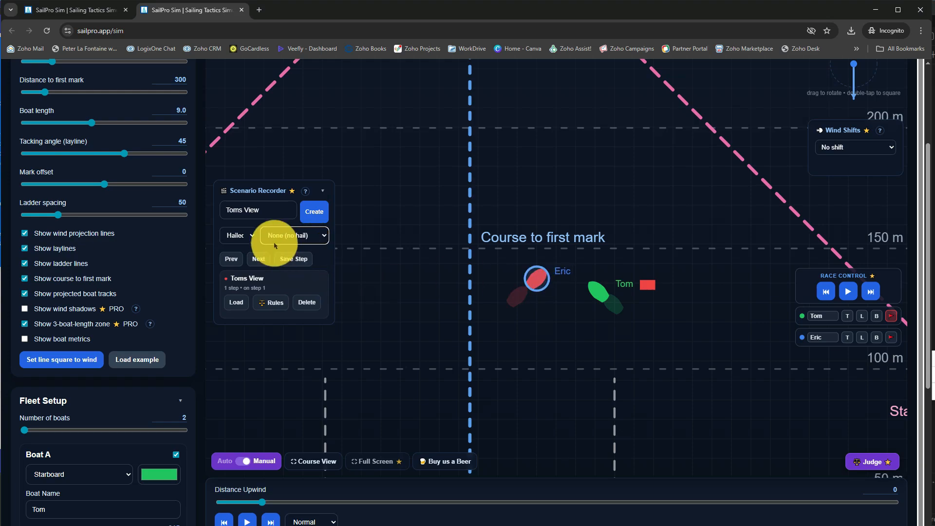
# Add a "Starboard" hail from the protest-flagged boat and save the position as the scenario's second step
pyautogui.click(240, 237)
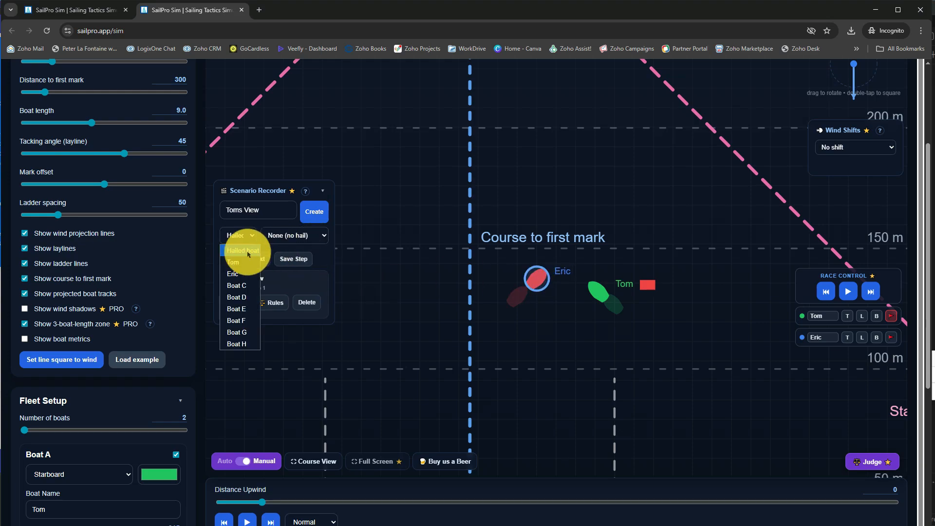
pyautogui.click(245, 262)
pyautogui.click(307, 236)
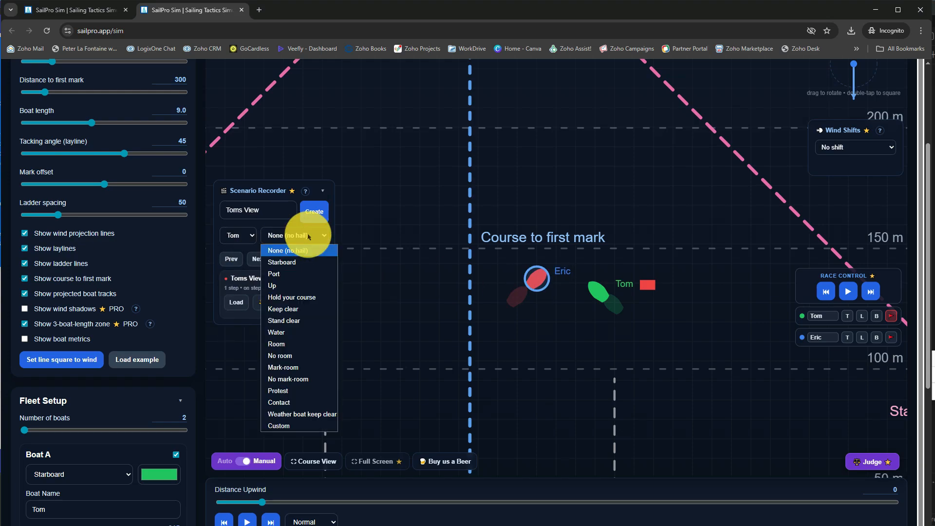
pyautogui.click(305, 266)
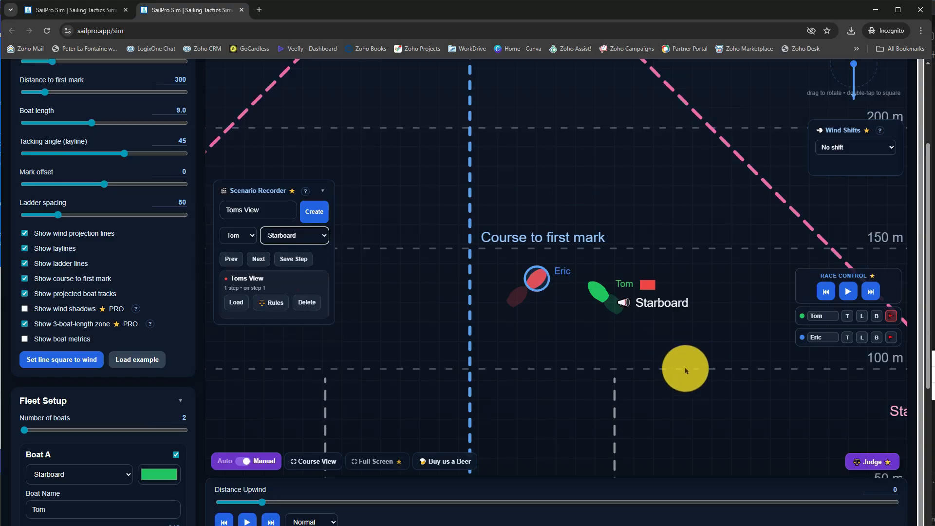
pyautogui.click(298, 261)
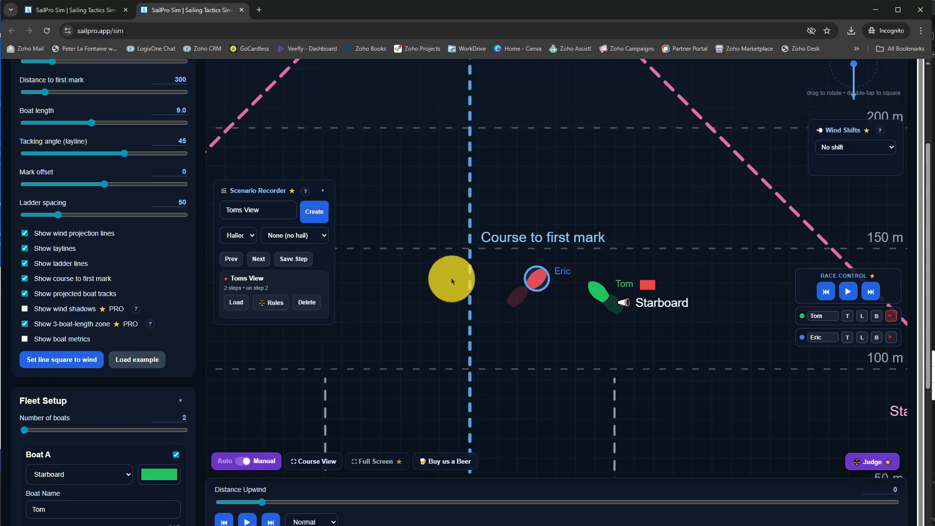
# Bring both boats closer together for a third saved step, and tack the flagged boat onto port for a fourth
pyautogui.moveTo(549, 271)
pyautogui.mouseDown()
pyautogui.moveTo(534, 274)
pyautogui.moveTo(559, 258)
pyautogui.mouseUp()
pyautogui.click(612, 287)
pyautogui.moveTo(612, 287); pyautogui.dragTo(584, 267)
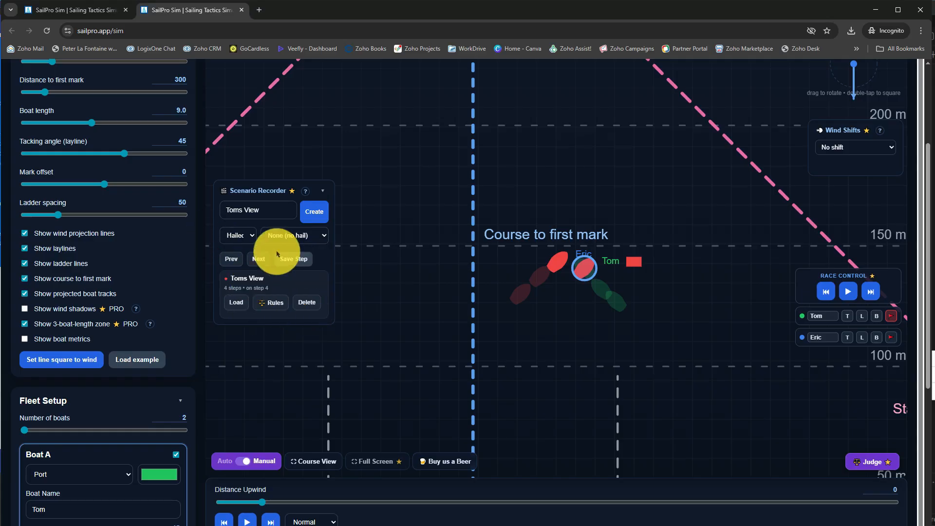
# Load the recorded scenario, replay its steps, return to the first one and run the scenario's rules analysis
pyautogui.click(232, 306)
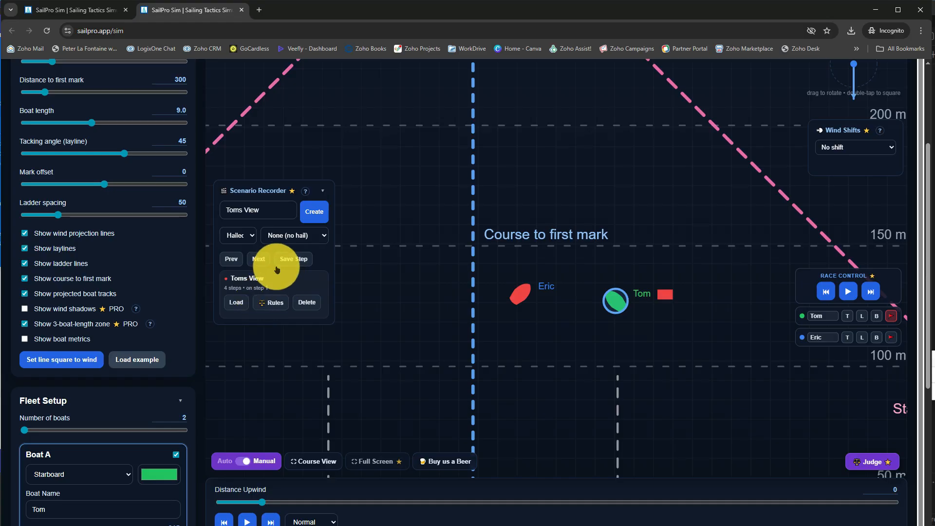
pyautogui.click(259, 260)
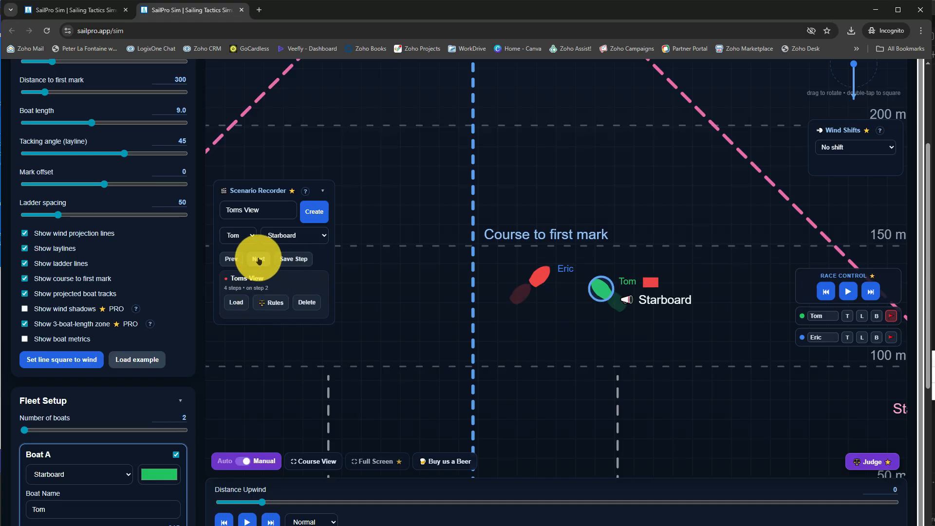
pyautogui.click(259, 260)
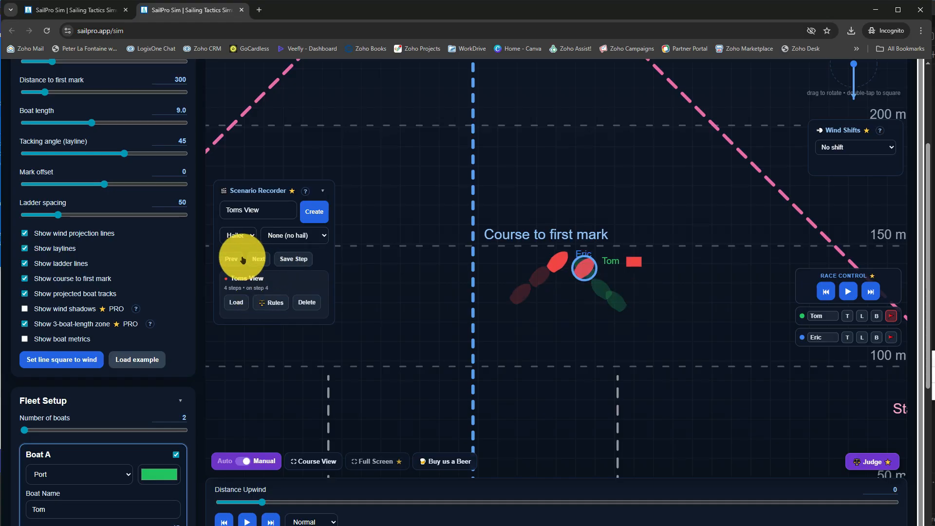
pyautogui.click(237, 261)
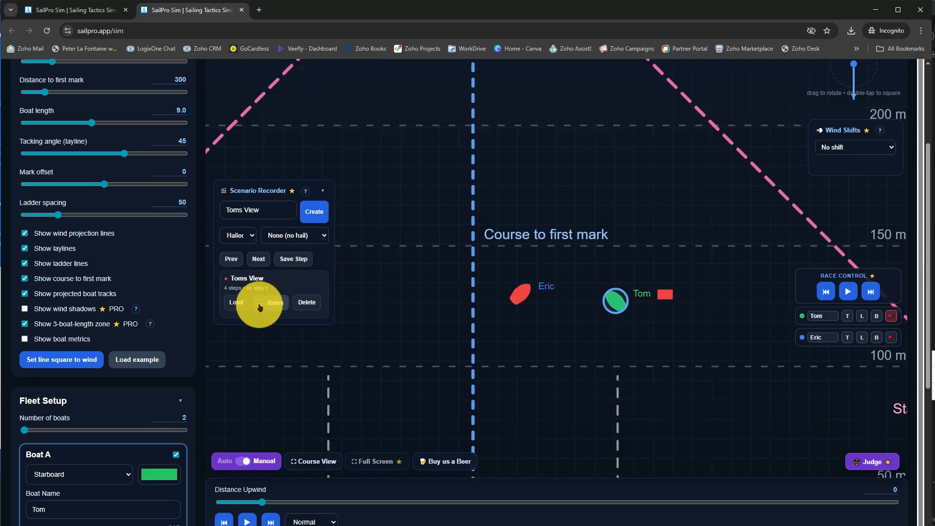
pyautogui.click(276, 302)
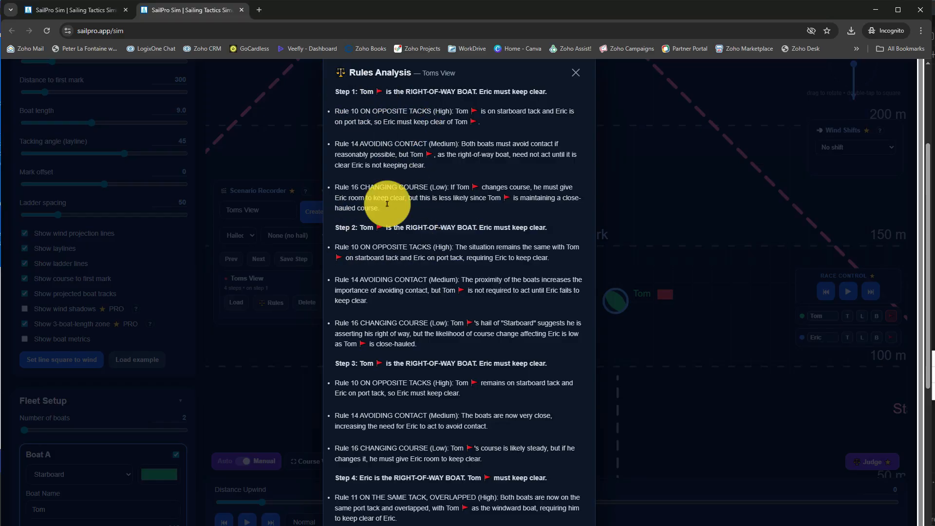
# Read through the rules analysis for each step of the recorded scenario and close it
pyautogui.scroll(-3, 455, 250)
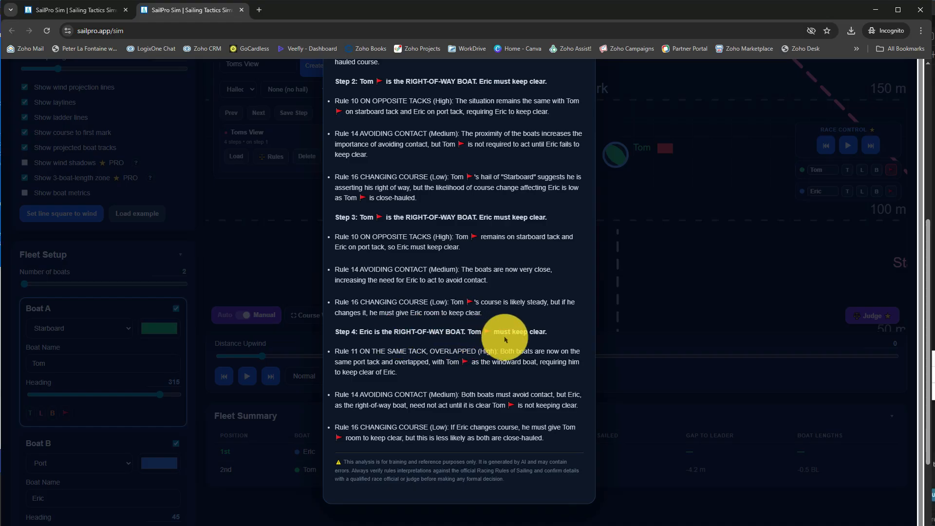
pyautogui.scroll(5, 505, 339)
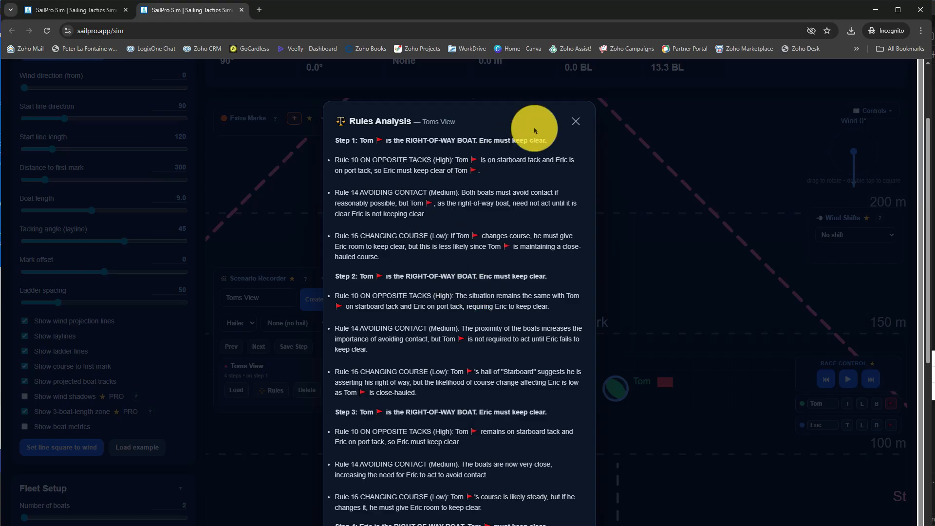
pyautogui.click(575, 128)
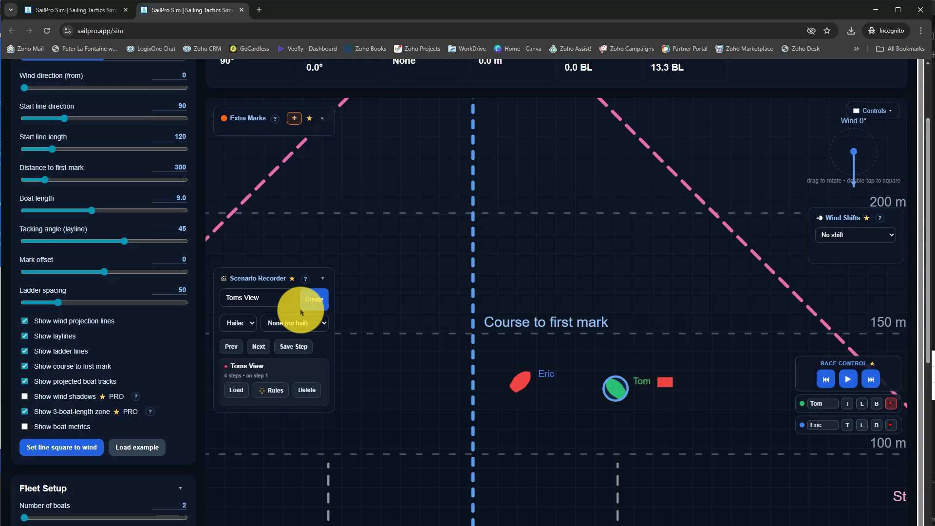
# Create a second scenario in the Scenario Recorder, titled as the view of the boat without the protest flag
pyautogui.click(231, 303)
pyautogui.doubleClick(232, 302)
pyautogui.write('Eric')
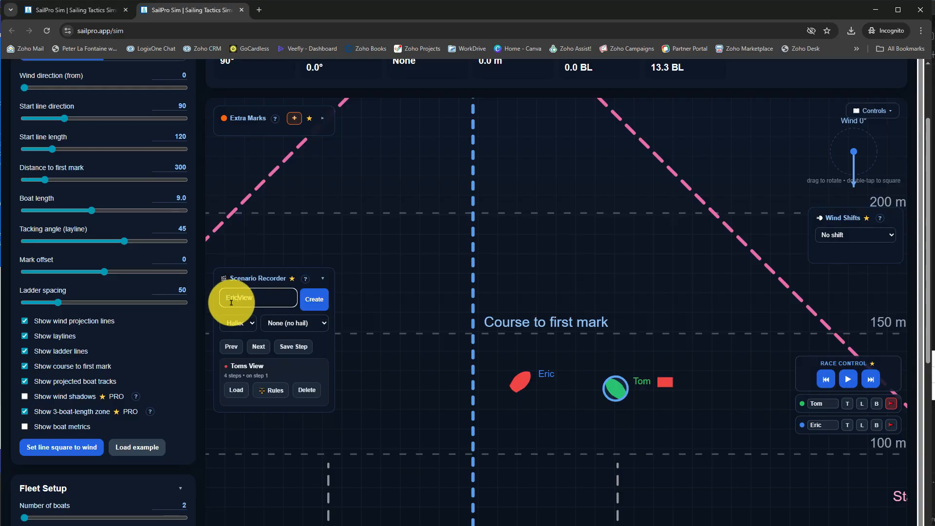
pyautogui.press('BackSpace')
pyautogui.write('s')
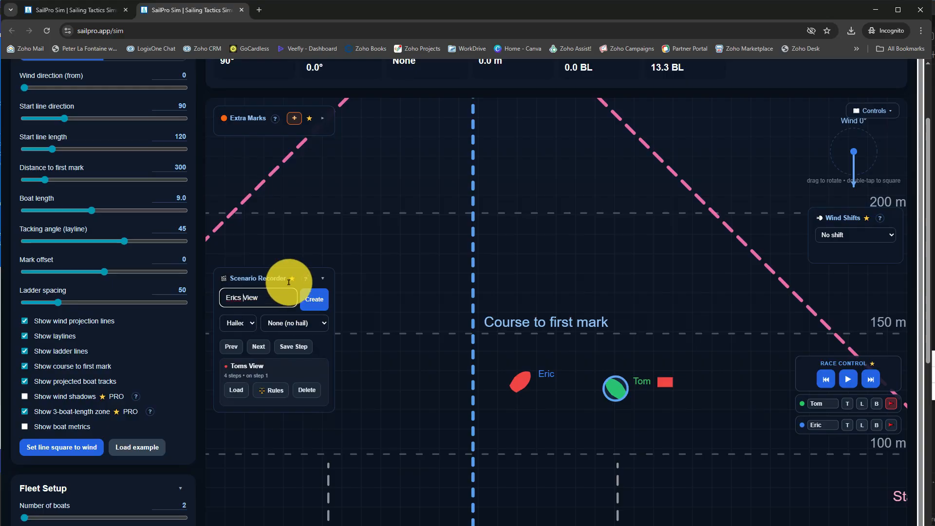
pyautogui.click(311, 301)
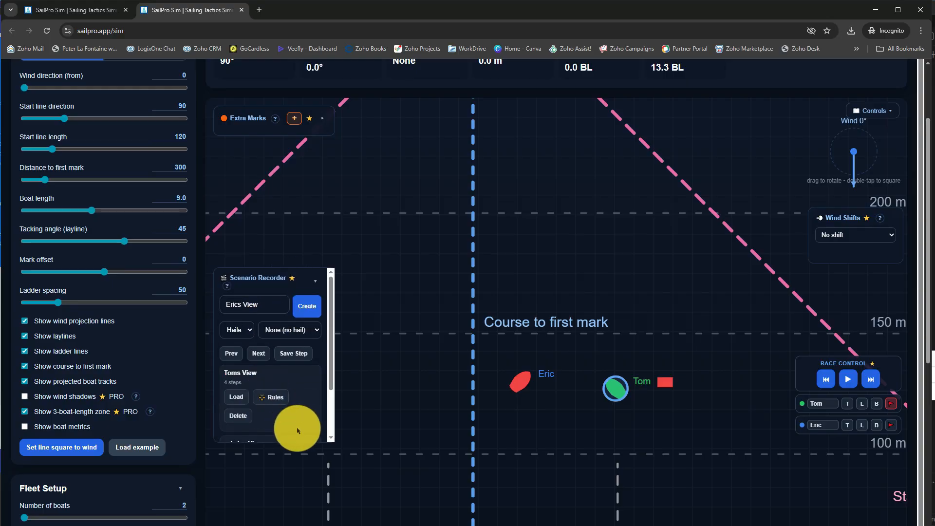
pyautogui.scroll(-2, 286, 414)
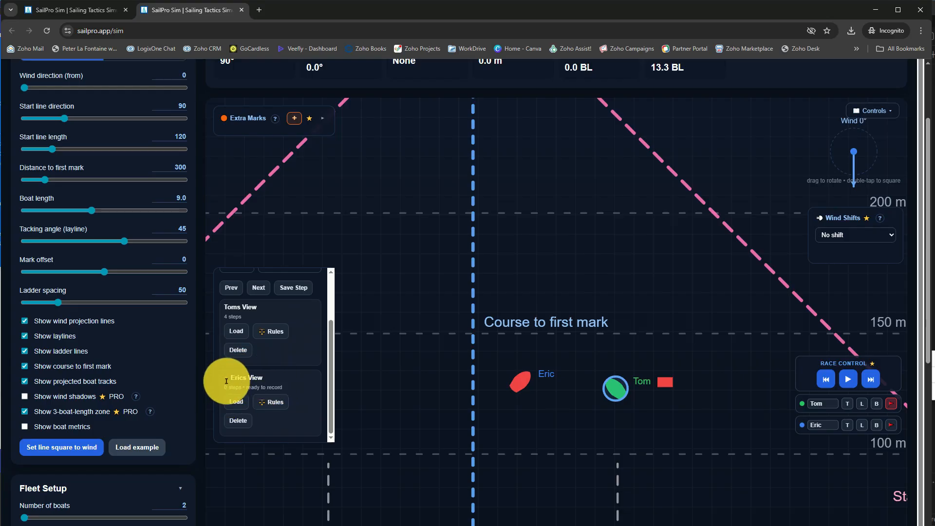
pyautogui.scroll(1, 303, 351)
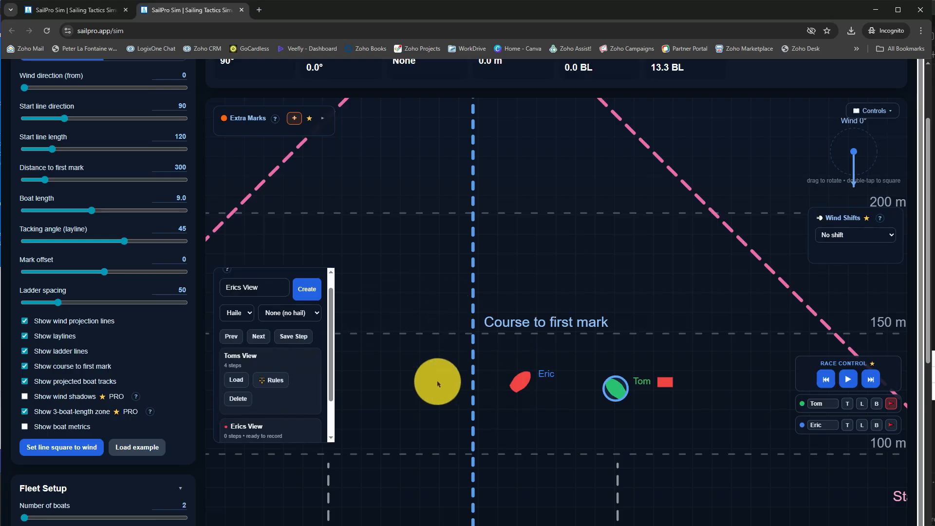
# Save the current positions as the new scenario's first step and move both boats forward on their courses, closer together
pyautogui.click(295, 336)
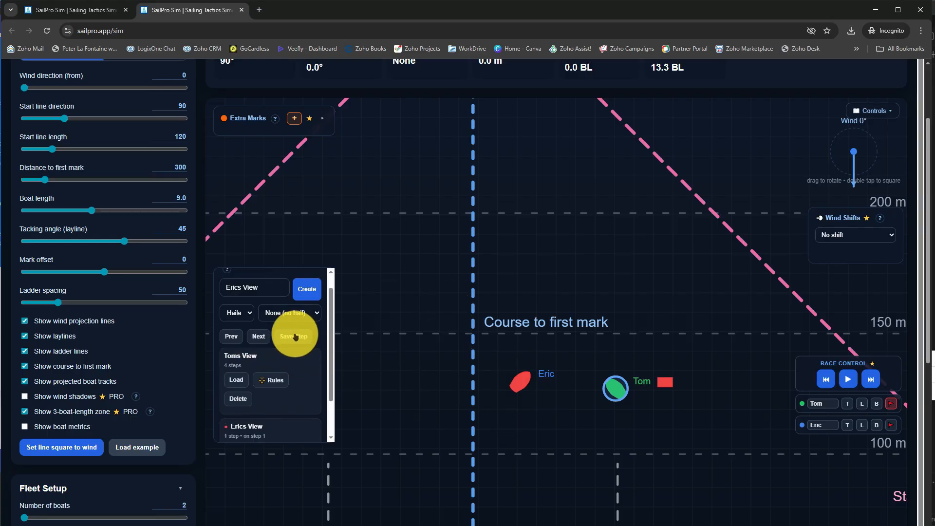
pyautogui.scroll(-1, 317, 368)
pyautogui.moveTo(526, 388); pyautogui.dragTo(543, 372)
pyautogui.moveTo(616, 391); pyautogui.dragTo(599, 374)
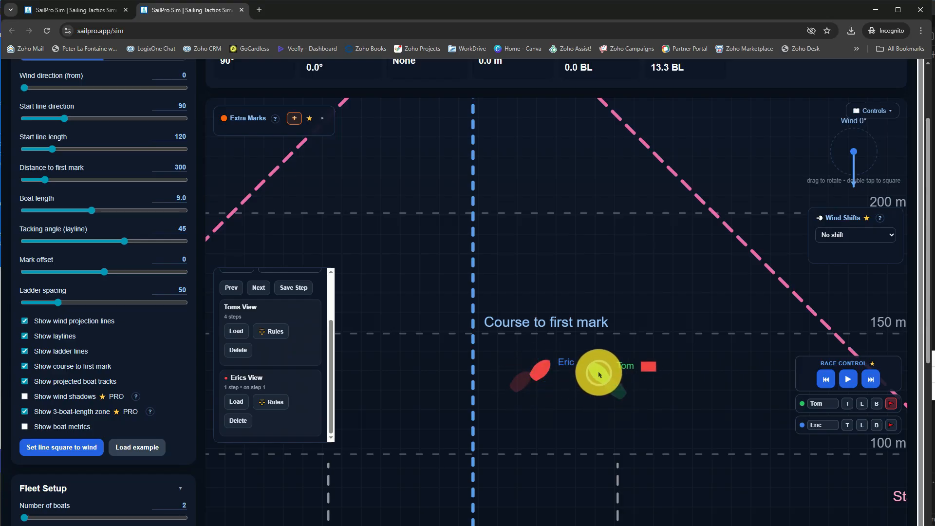
# Add a "Hold your course" hail from the protest-flagged boat and save it as the new scenario's second step
pyautogui.scroll(1, 283, 355)
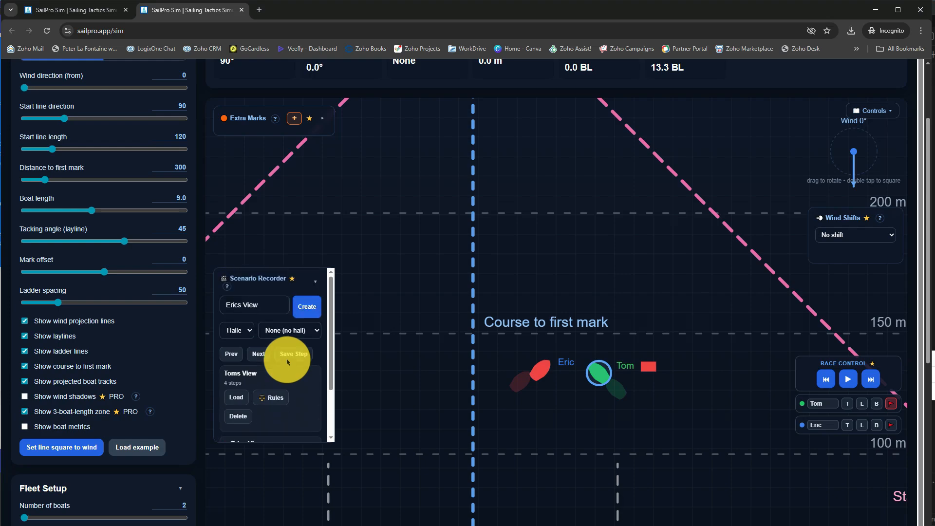
pyautogui.click(238, 330)
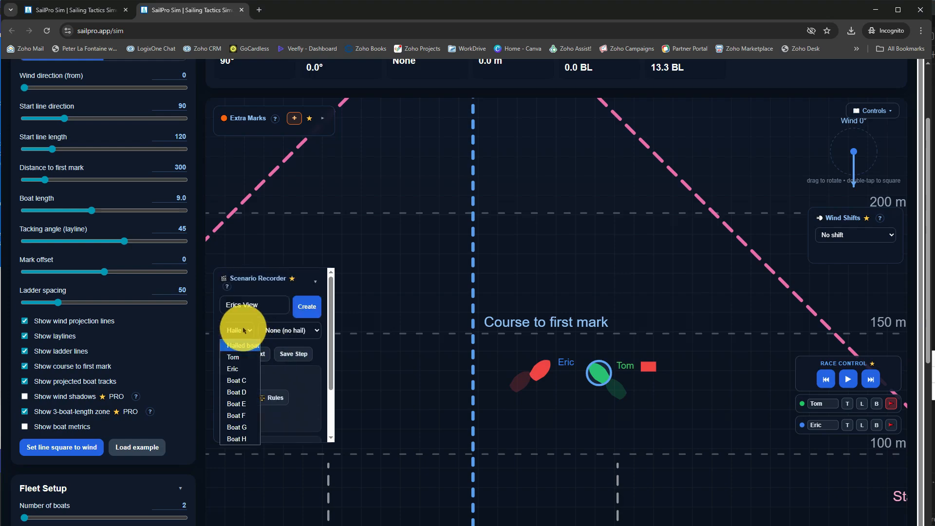
pyautogui.click(234, 358)
pyautogui.click(299, 329)
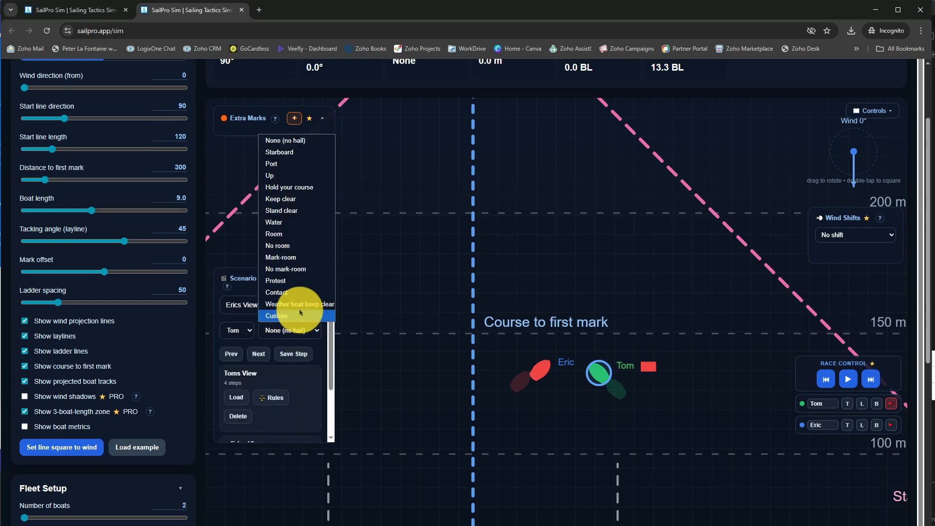
pyautogui.click(288, 188)
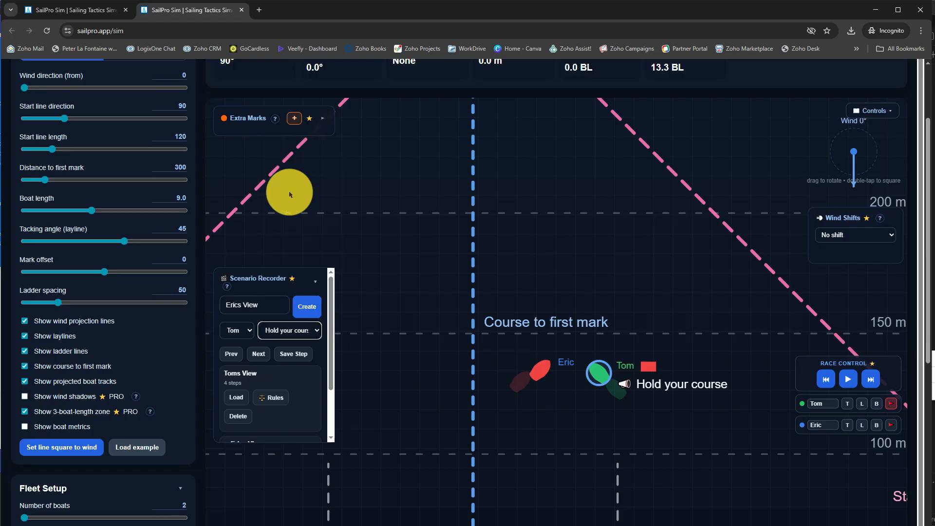
pyautogui.click(286, 356)
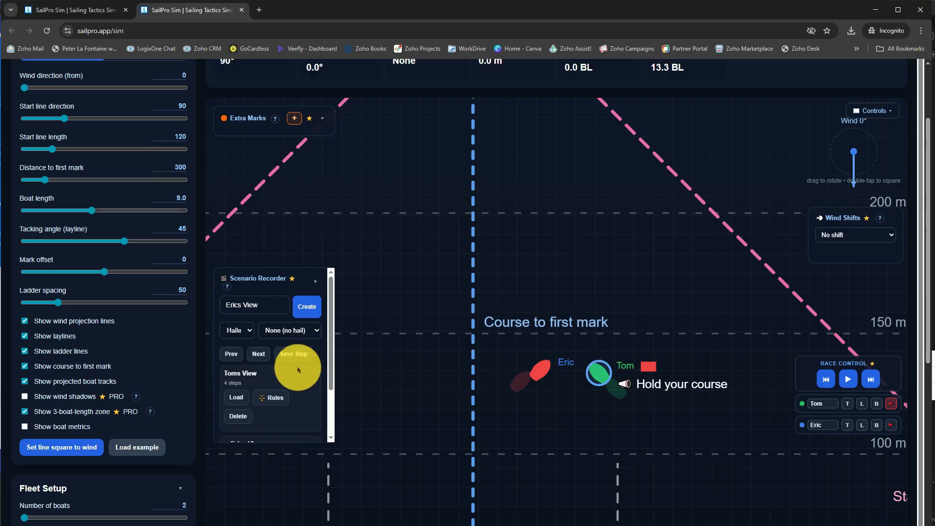
pyautogui.scroll(-2, 269, 395)
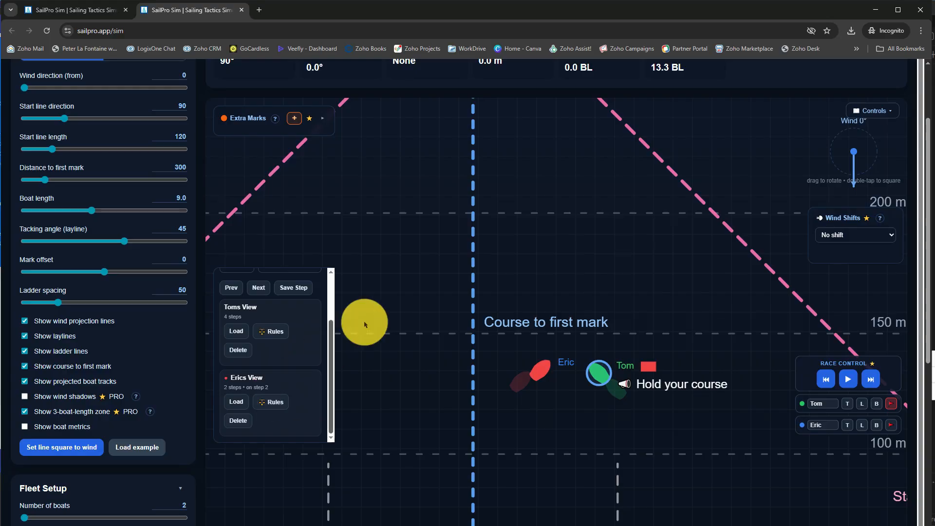
pyautogui.scroll(-1, 395, 281)
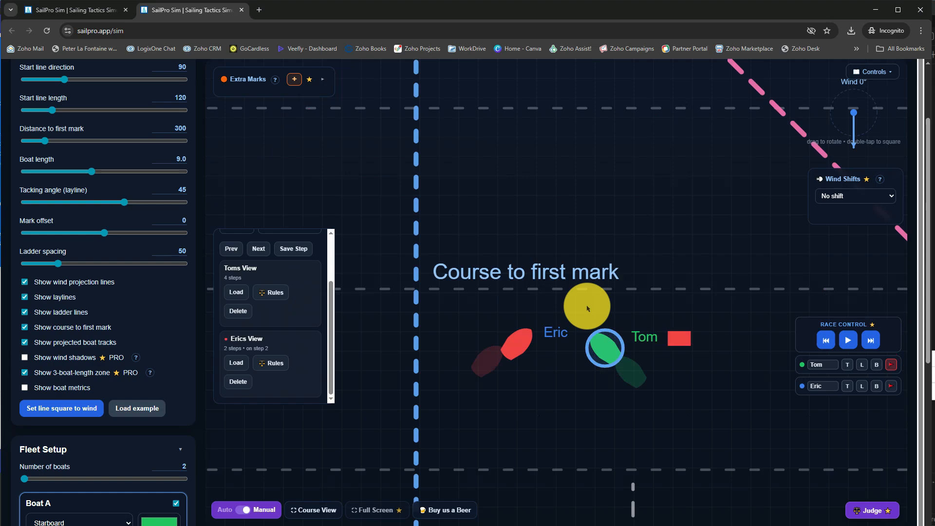
pyautogui.scroll(5, 587, 308)
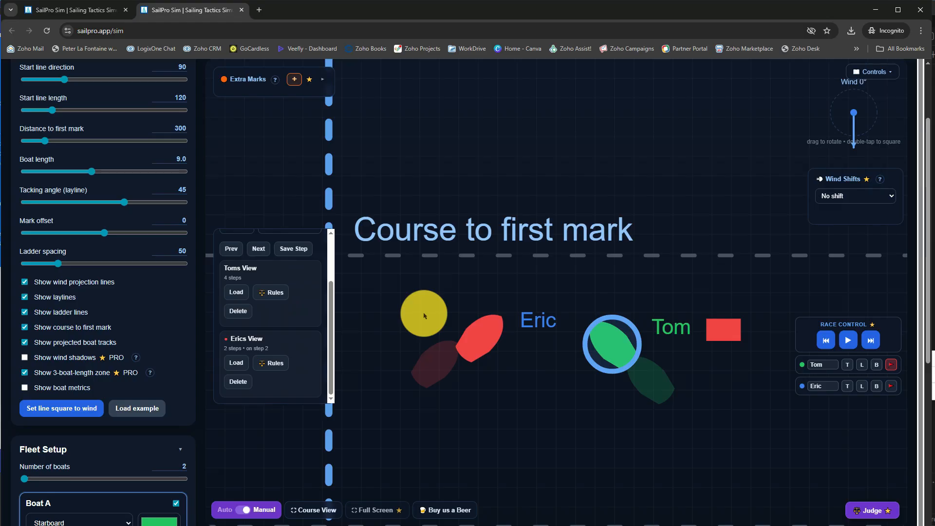
pyautogui.scroll(-3, 425, 316)
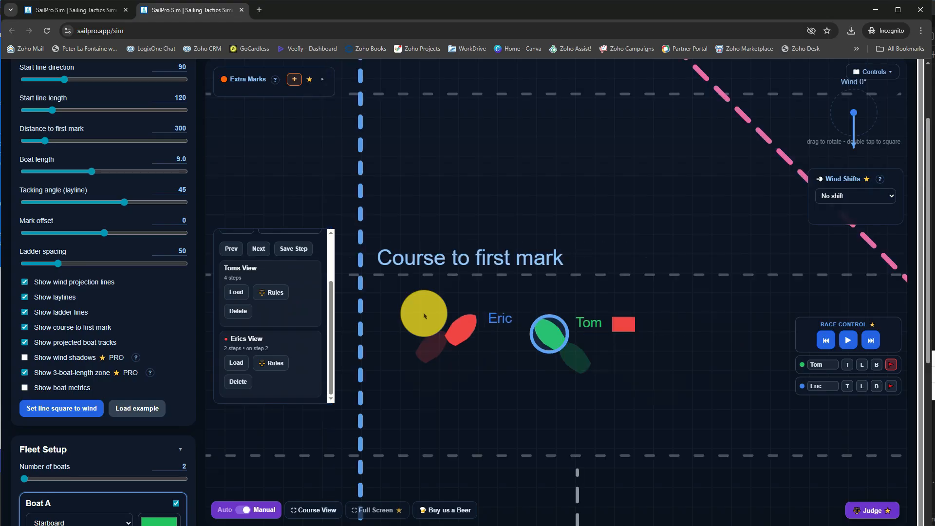
pyautogui.scroll(-3, 521, 273)
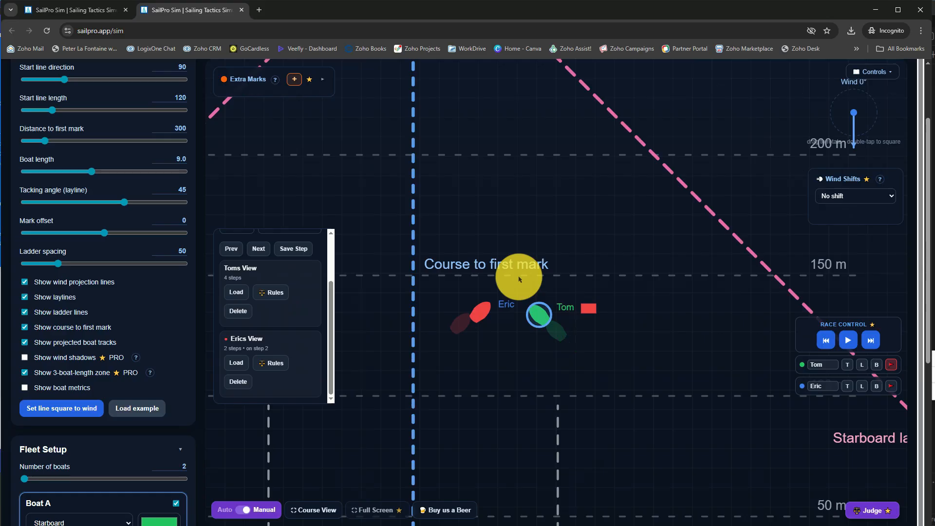
pyautogui.scroll(-3, 519, 294)
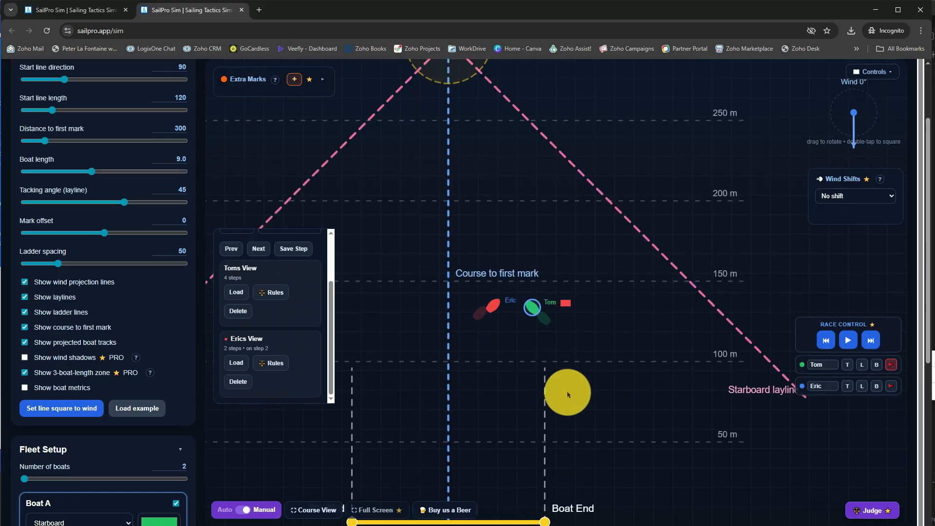